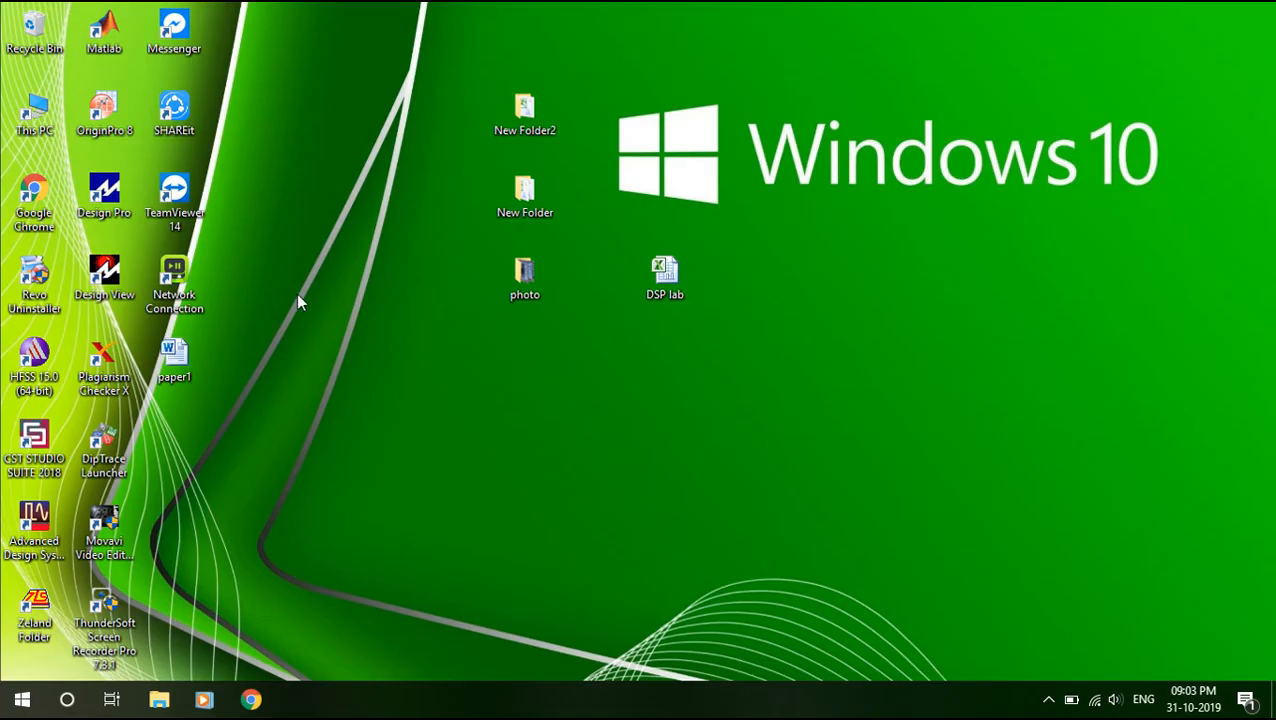
Launch HFSS 15.0 and open Project1 from the Ansoft folder.
double_click(30, 365)
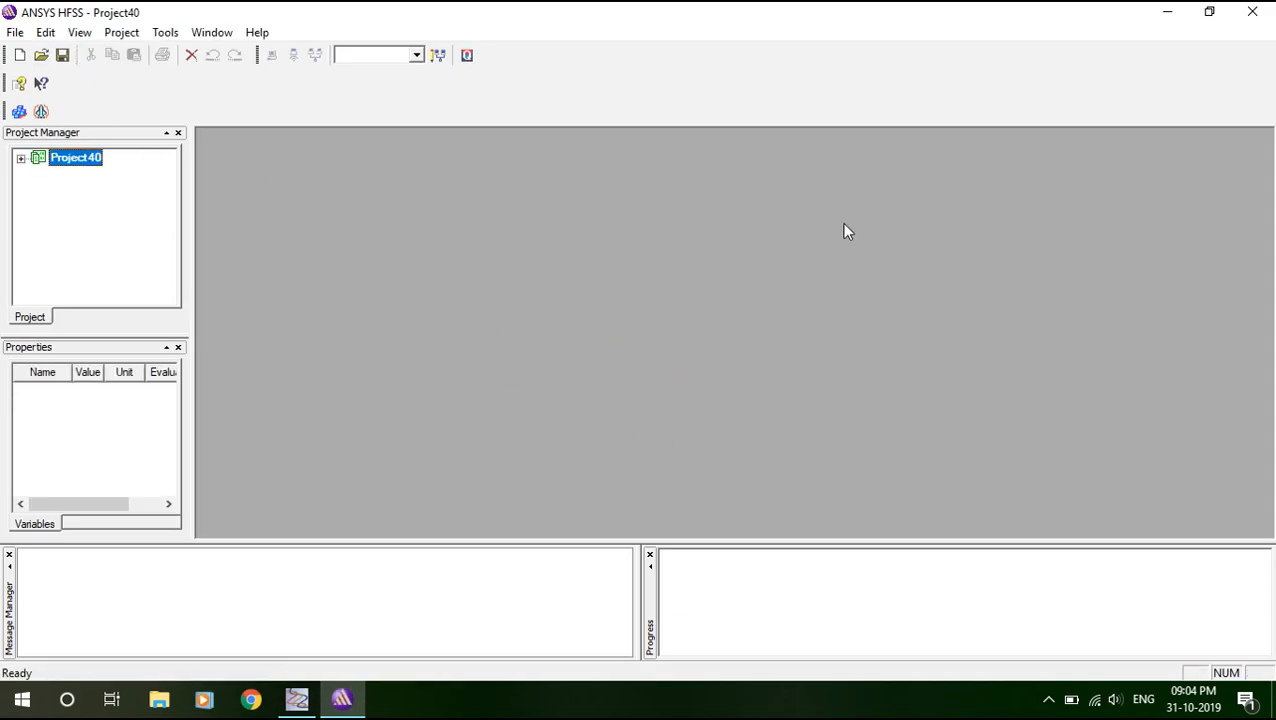
left_click(40, 55)
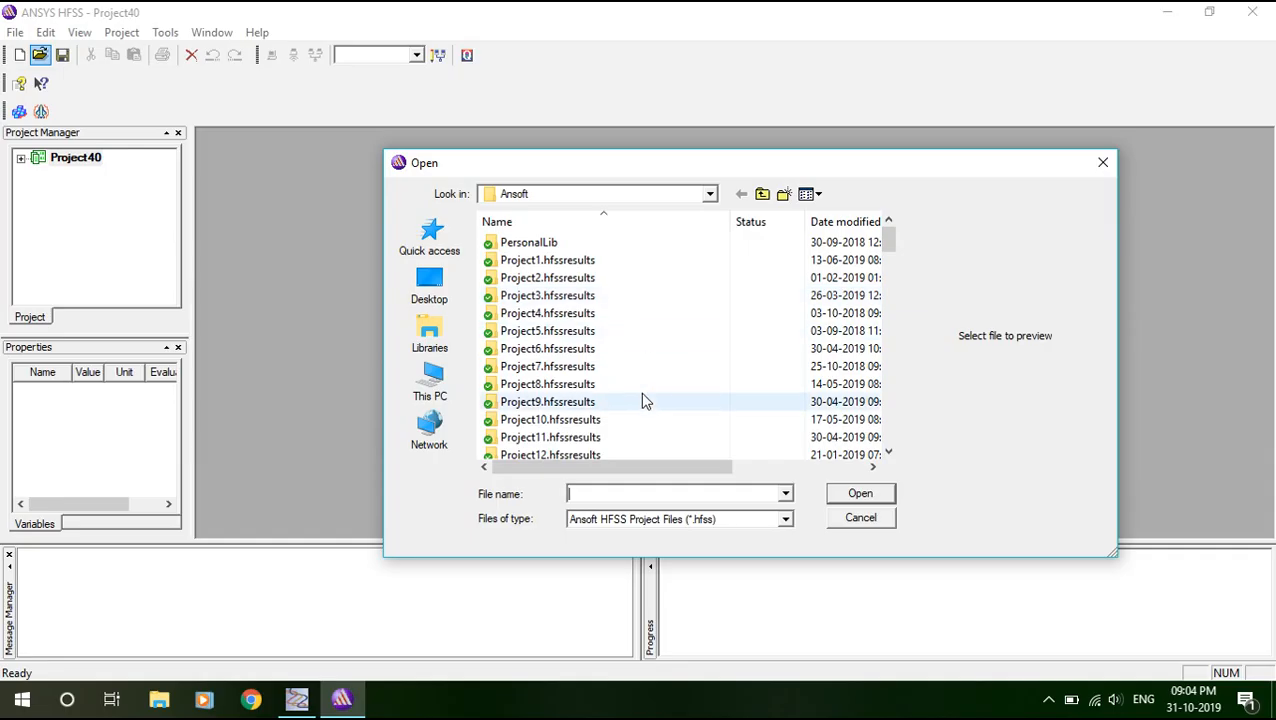
left_click(643, 395)
scroll(664, 401, "down", 12)
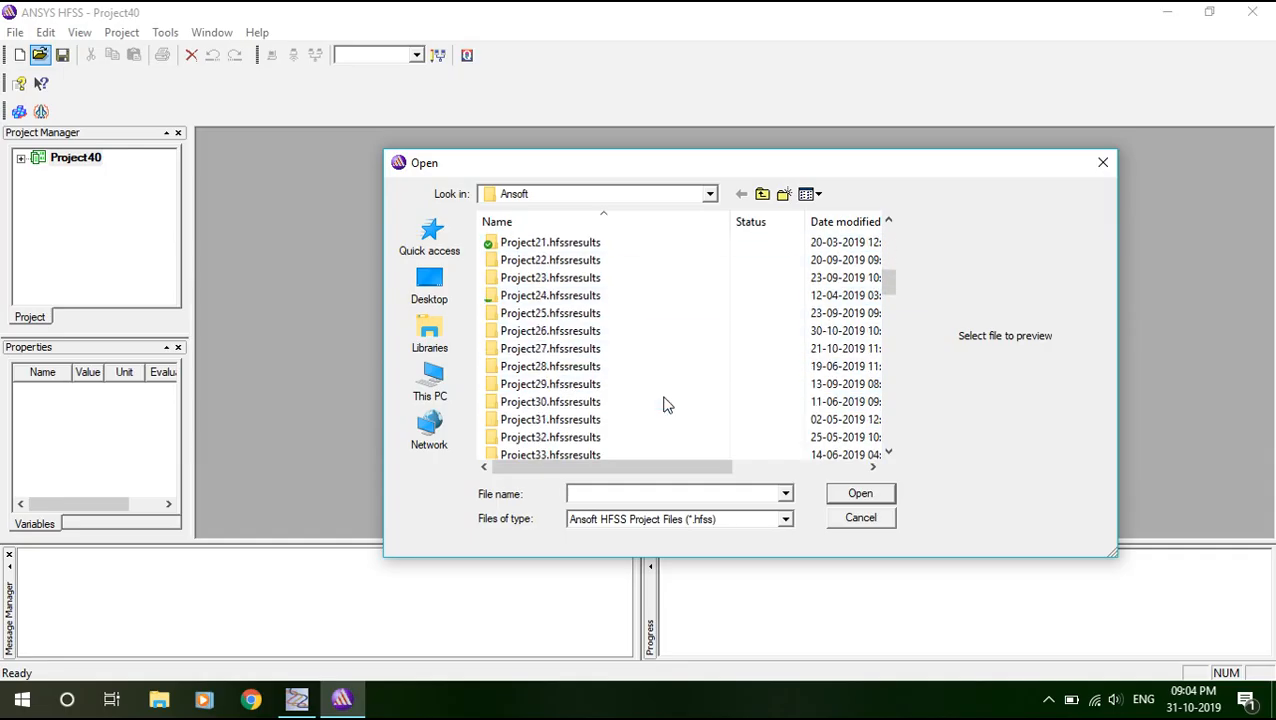
scroll(664, 396, "down", 8)
scroll(630, 350, "up", 4)
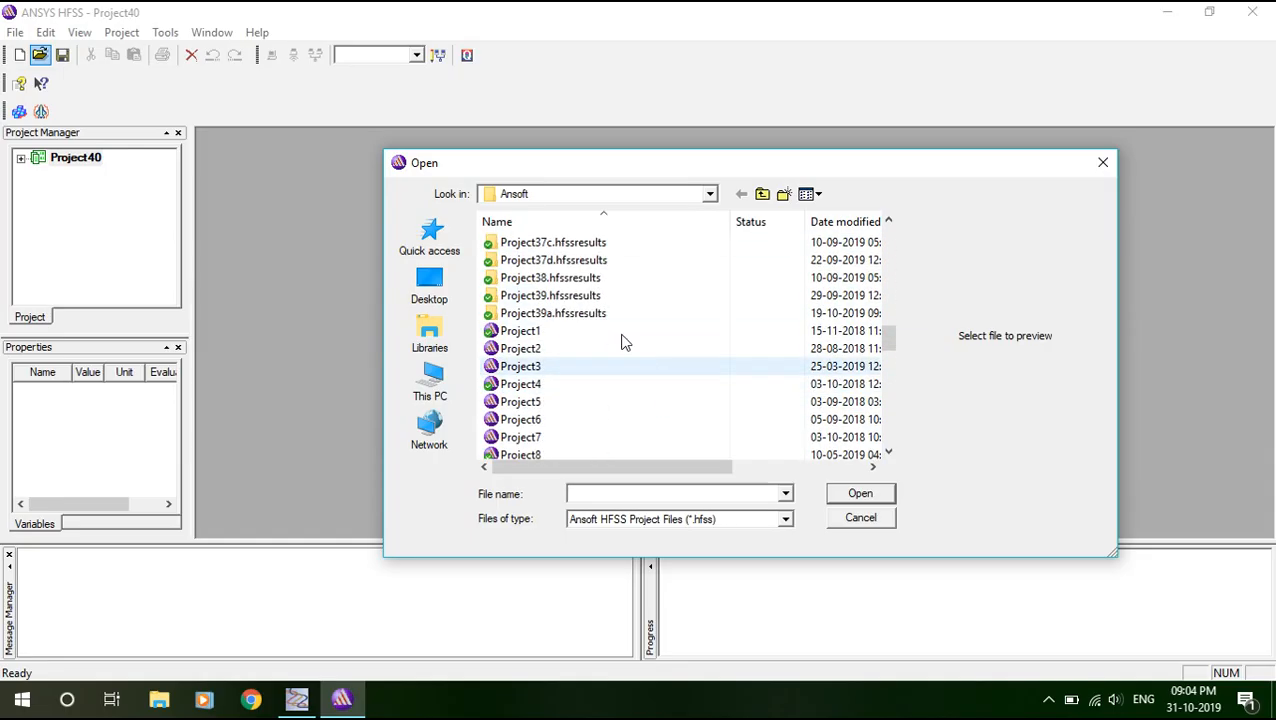
left_click(550, 331)
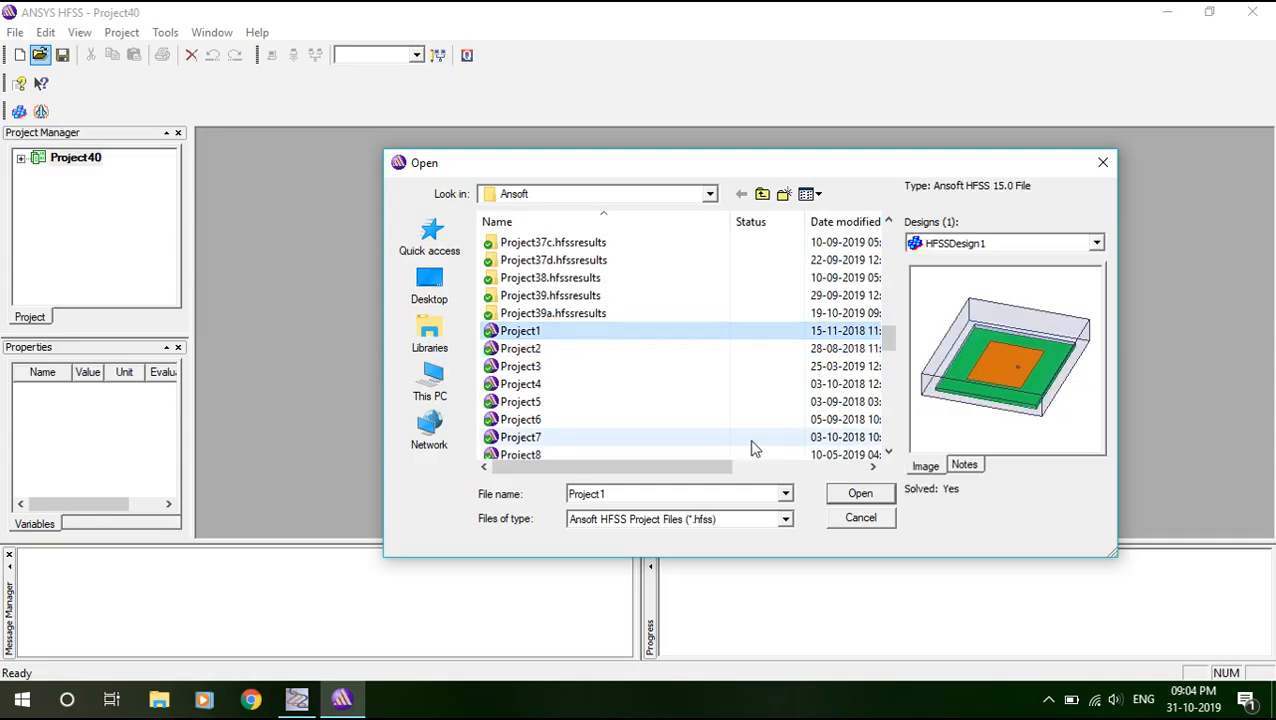
left_click(868, 497)
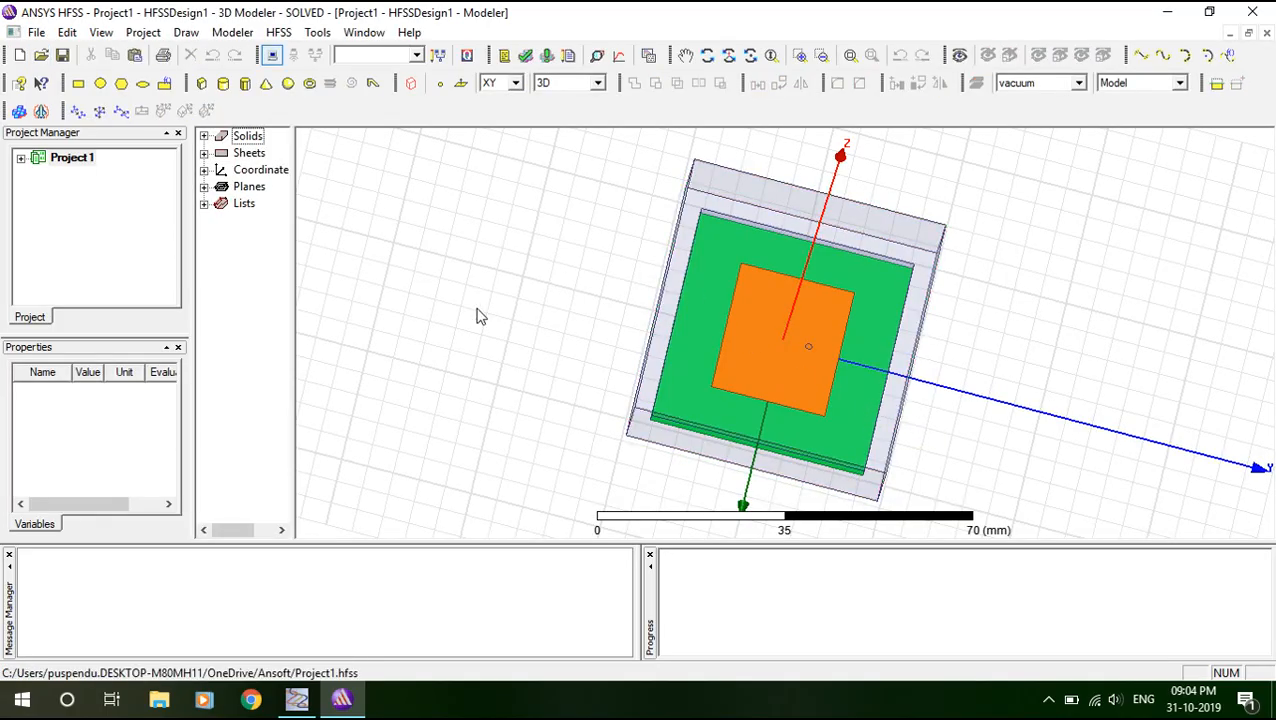
Expand Project1 > HFSSDesign1 > Results and open XY Plot 1 with its dB(S(1,1)) curve.
left_click(23, 159)
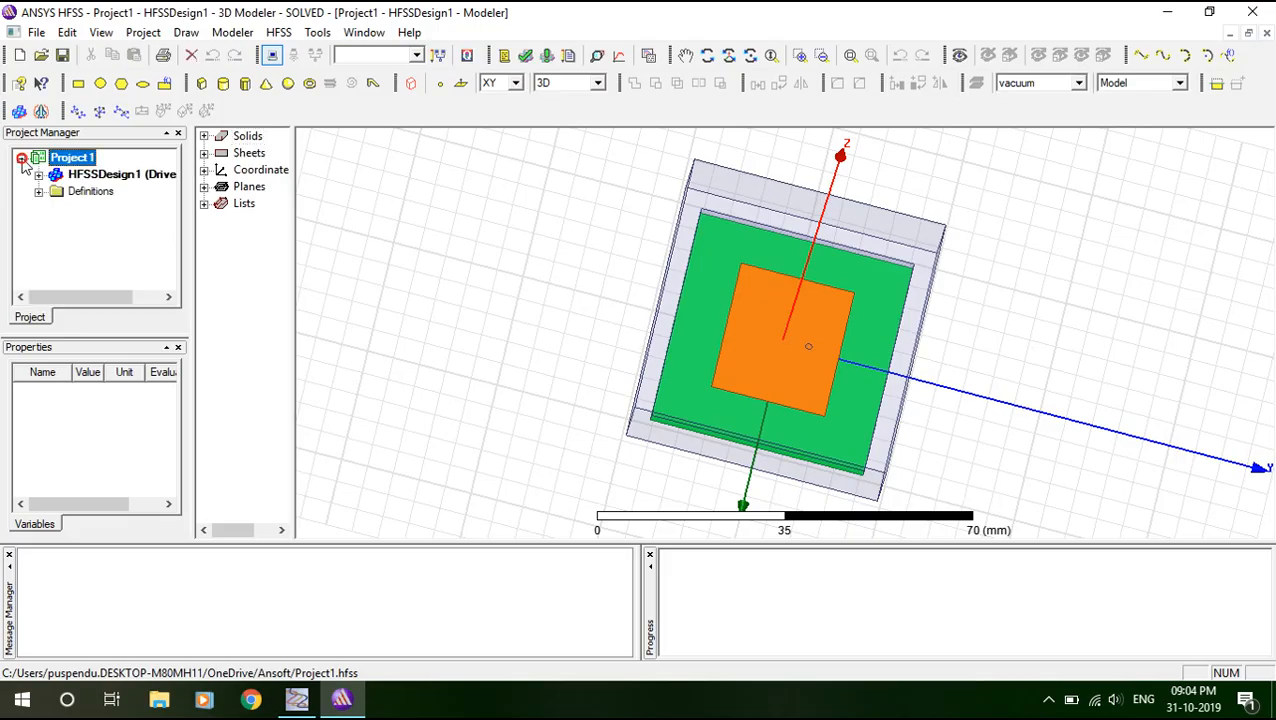
left_click(37, 178)
scroll(45, 195, "down", 2)
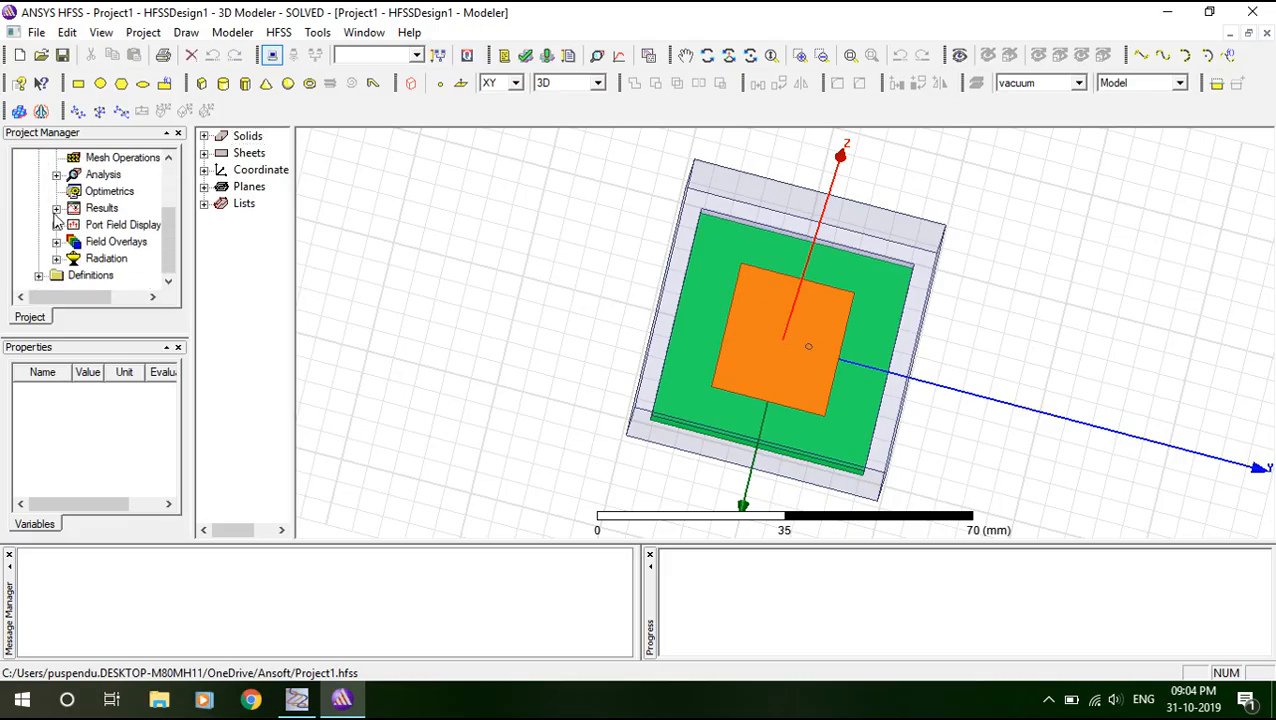
left_click(57, 209)
left_click(92, 232)
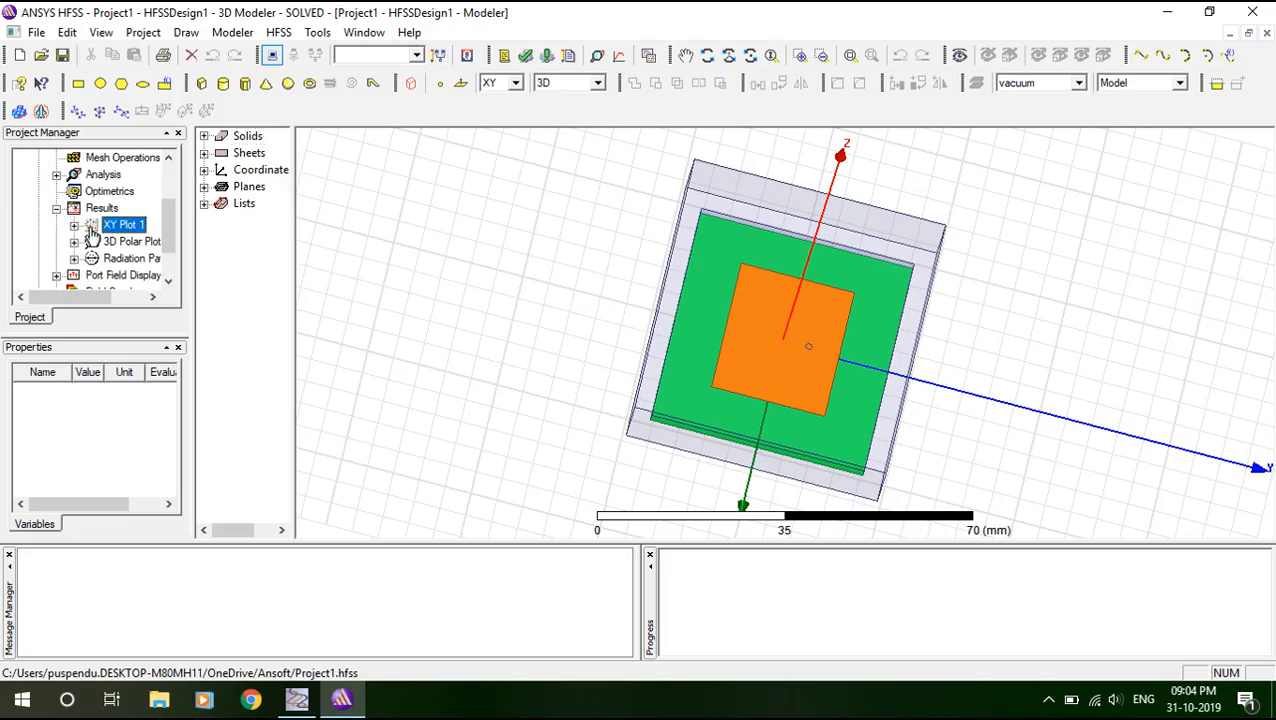
double_click(91, 231)
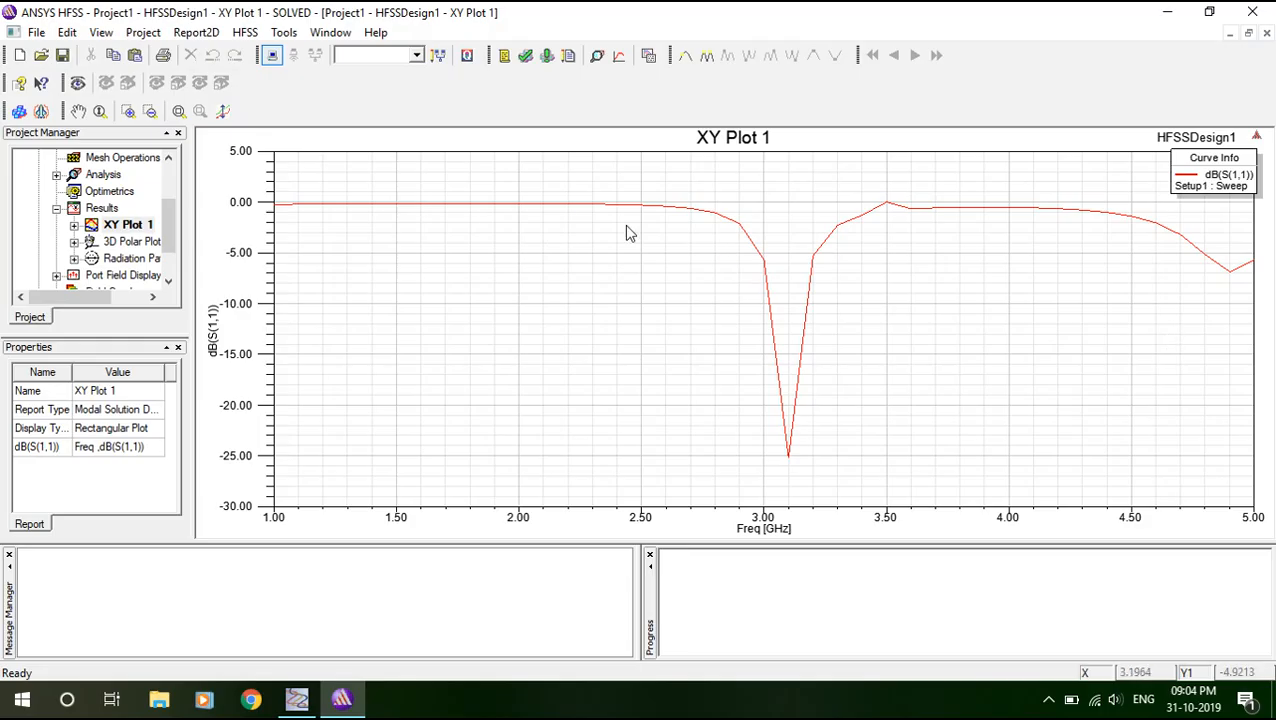
left_click(665, 280)
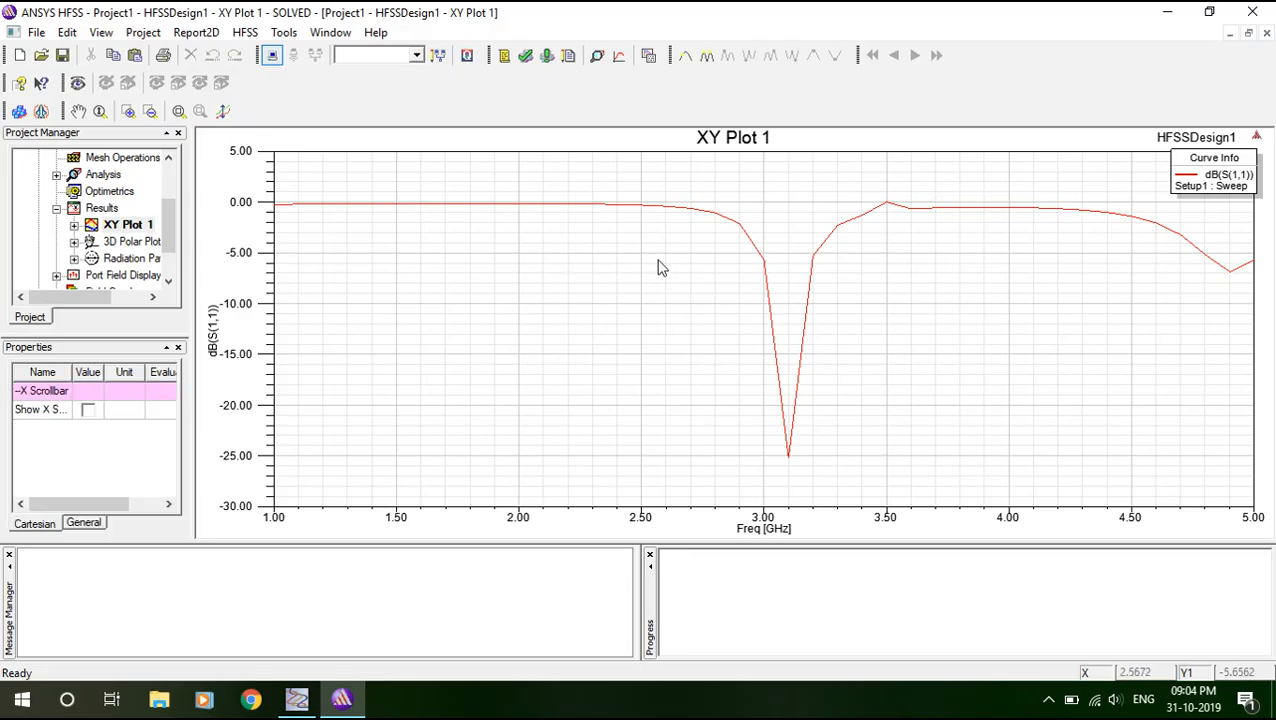
Export XY Plot 1's data to the Desktop as the comma-delimited file abc.csv.
right_click(658, 261)
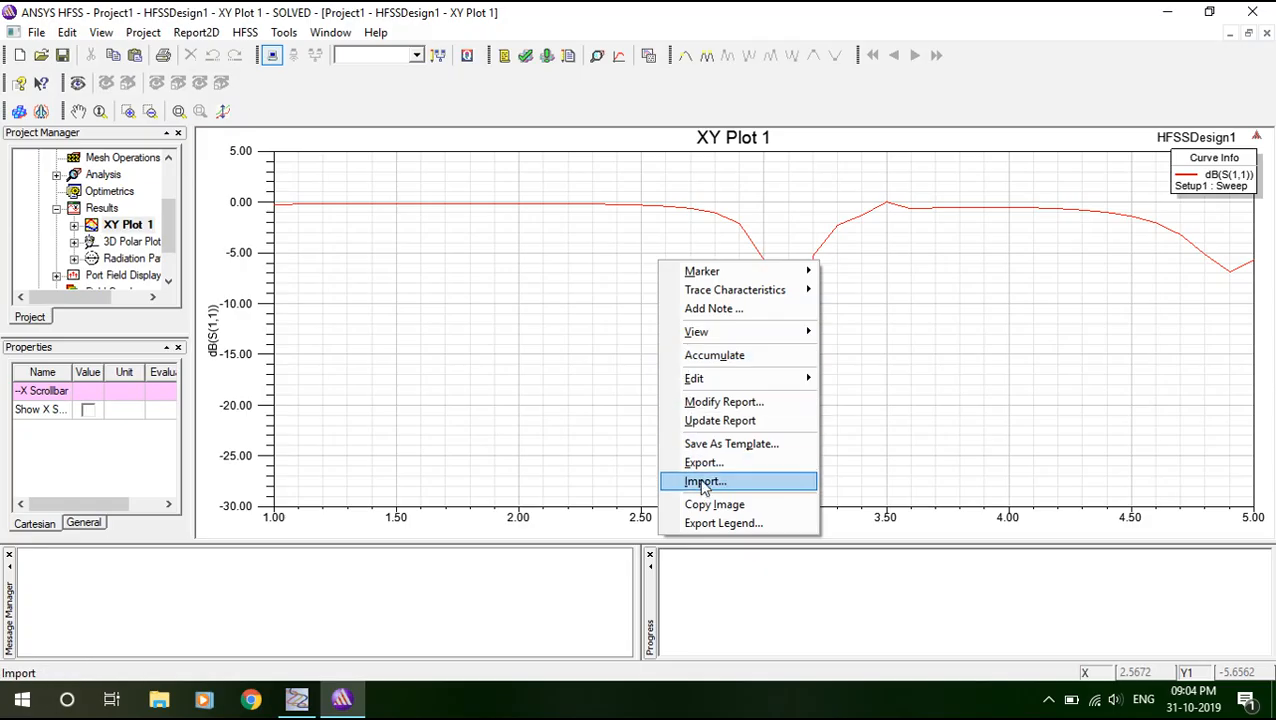
left_click(705, 466)
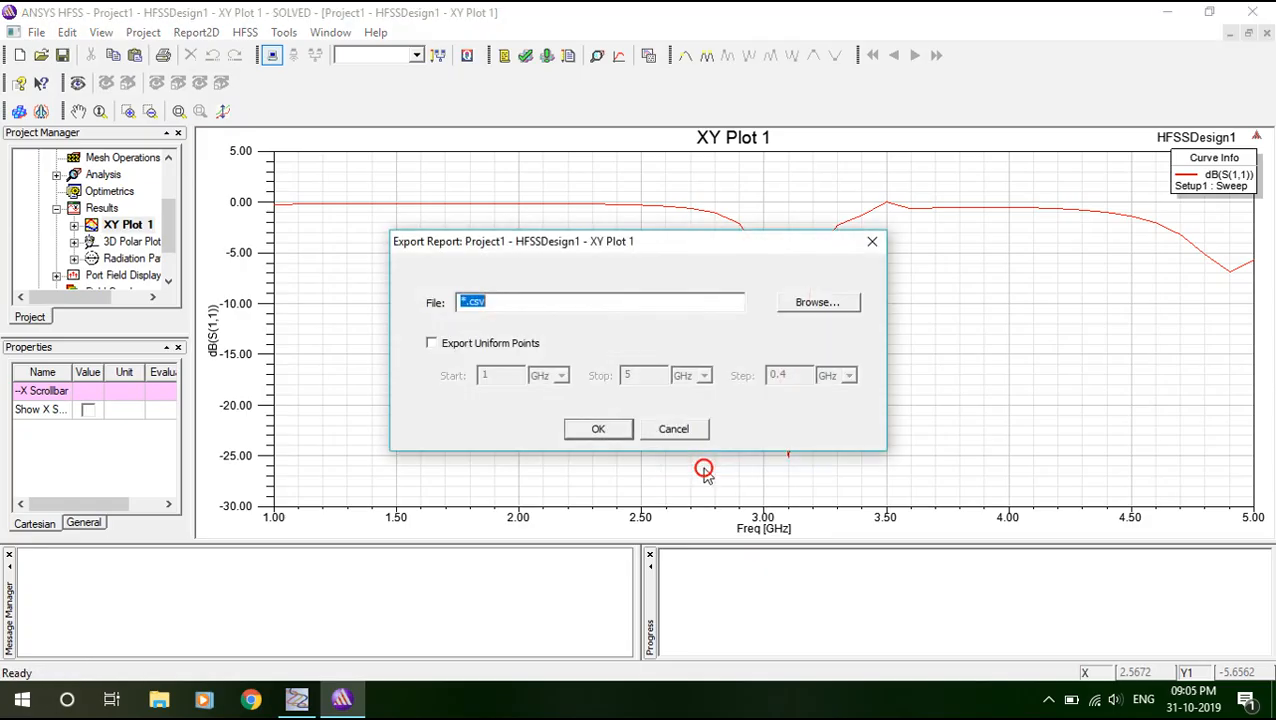
left_click(818, 303)
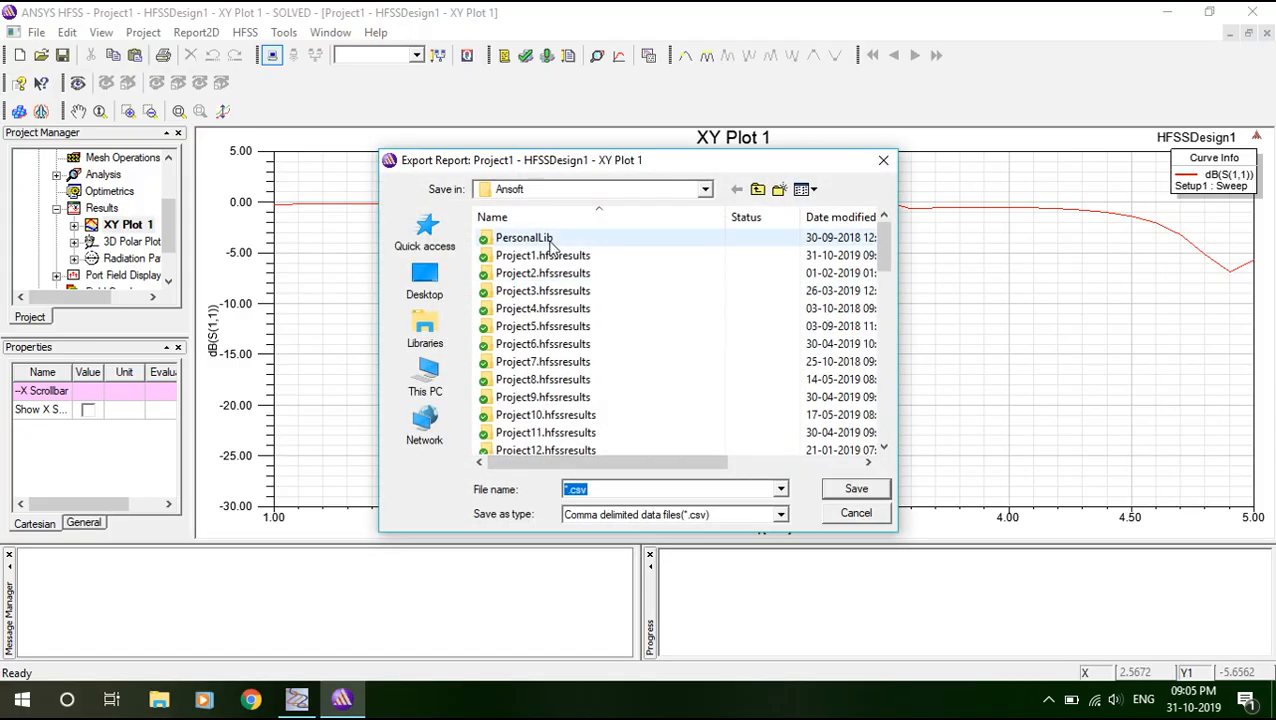
left_click(424, 283)
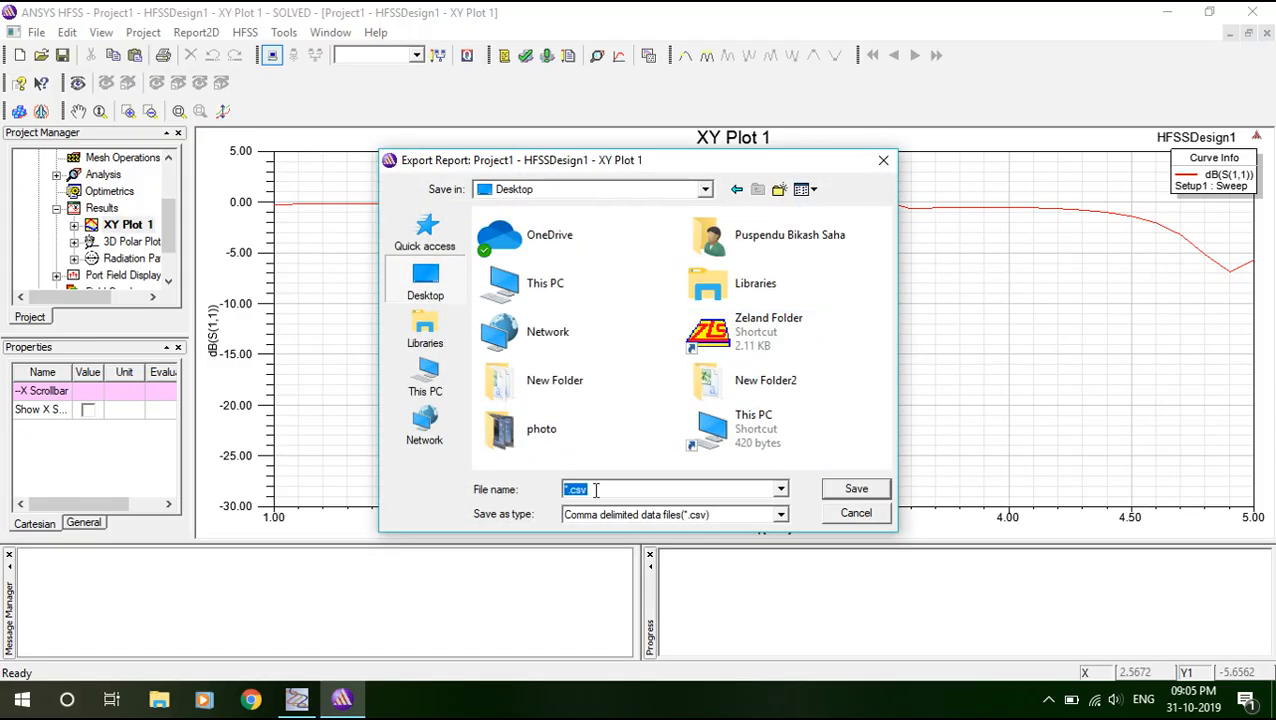
type("abc")
left_click(852, 489)
left_click(592, 431)
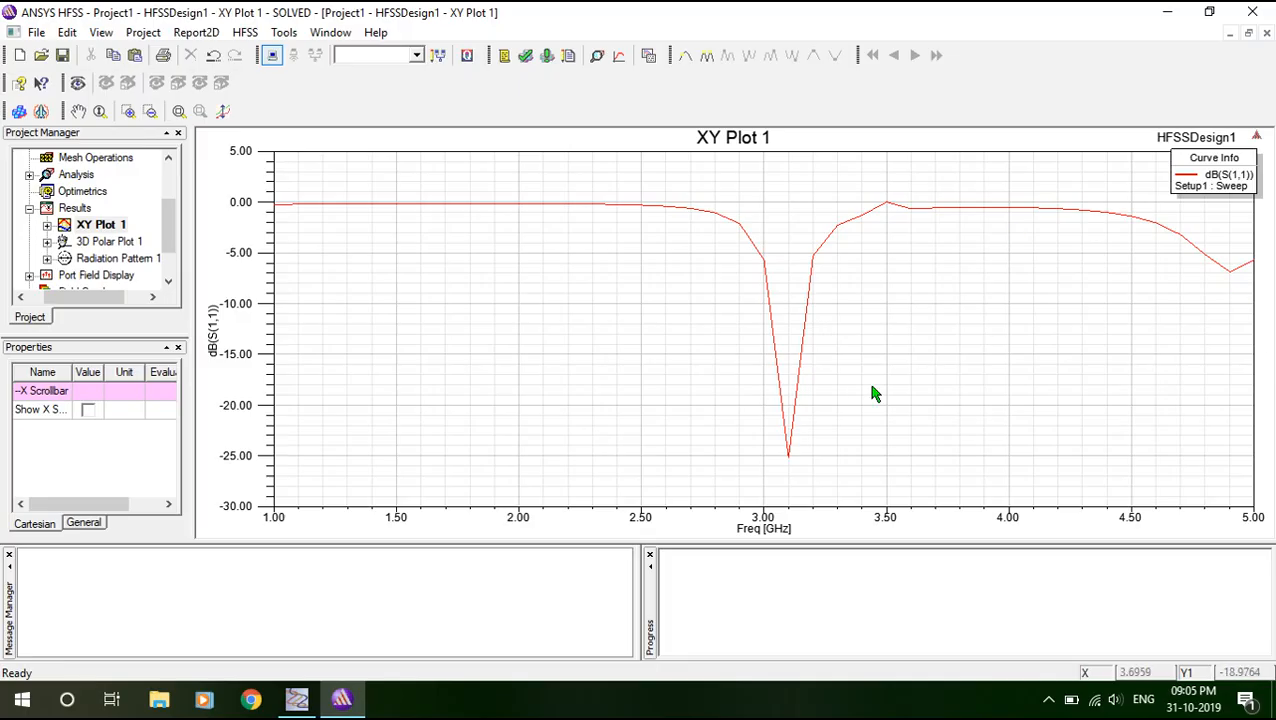
Close HFSS without saving, dismiss the update error, and move abc.csv near the desktop's top.
left_click(1268, 11)
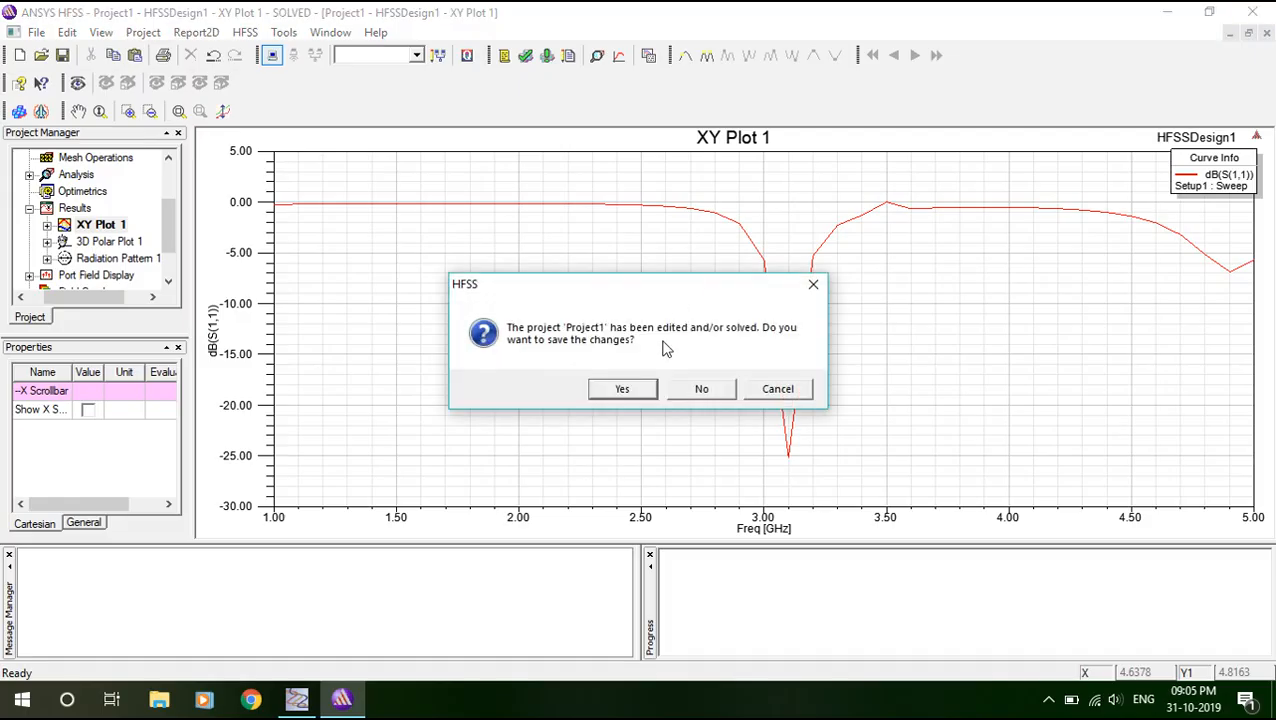
left_click(679, 390)
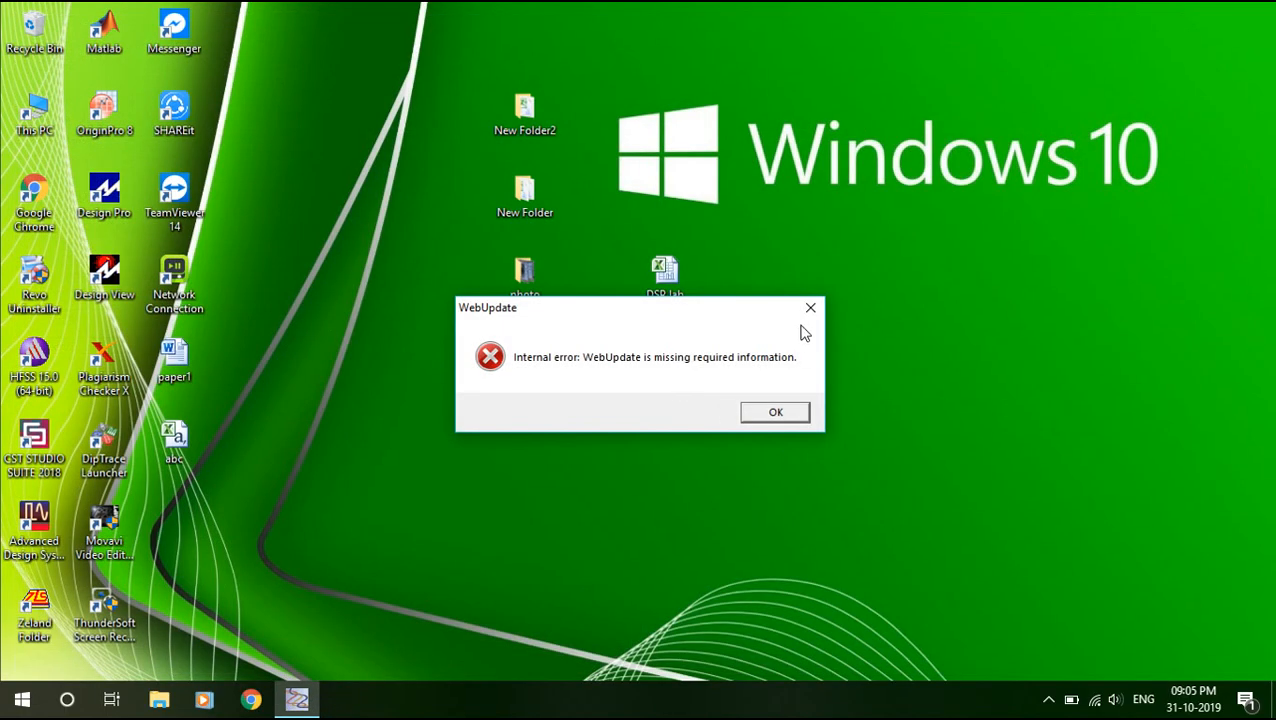
left_click(790, 413)
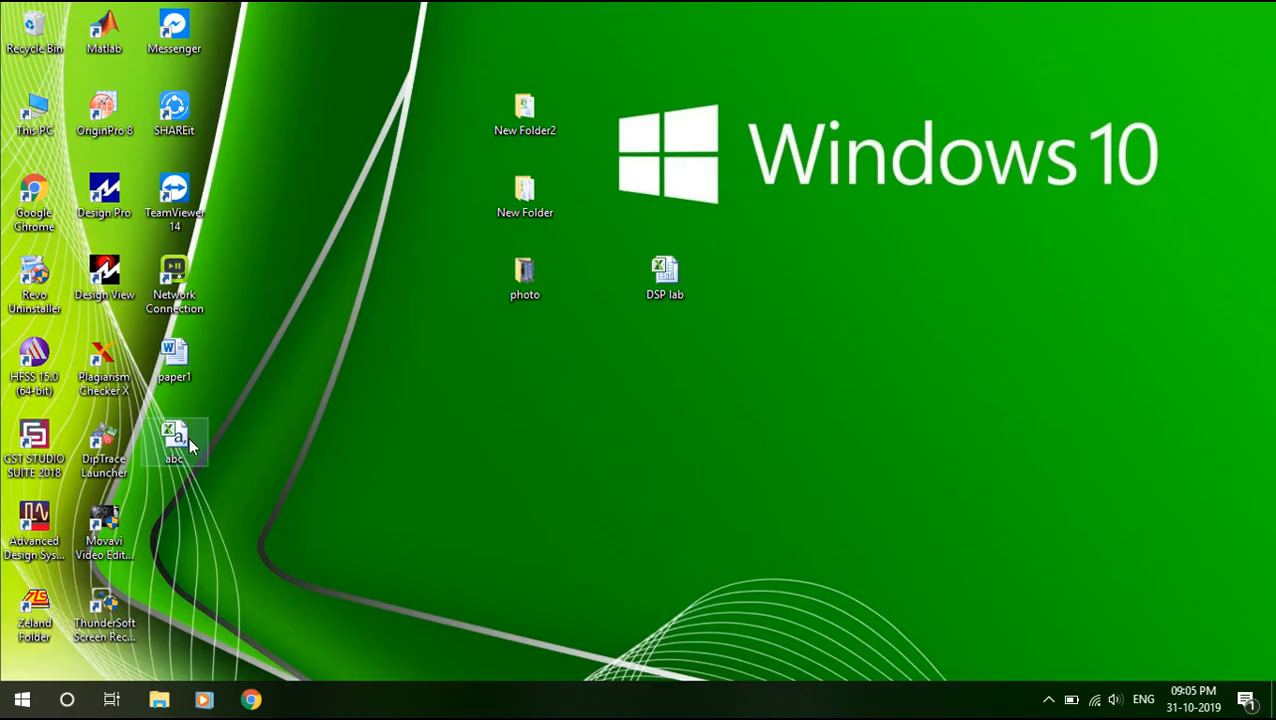
left_click_drag(176, 440, 352, 140)
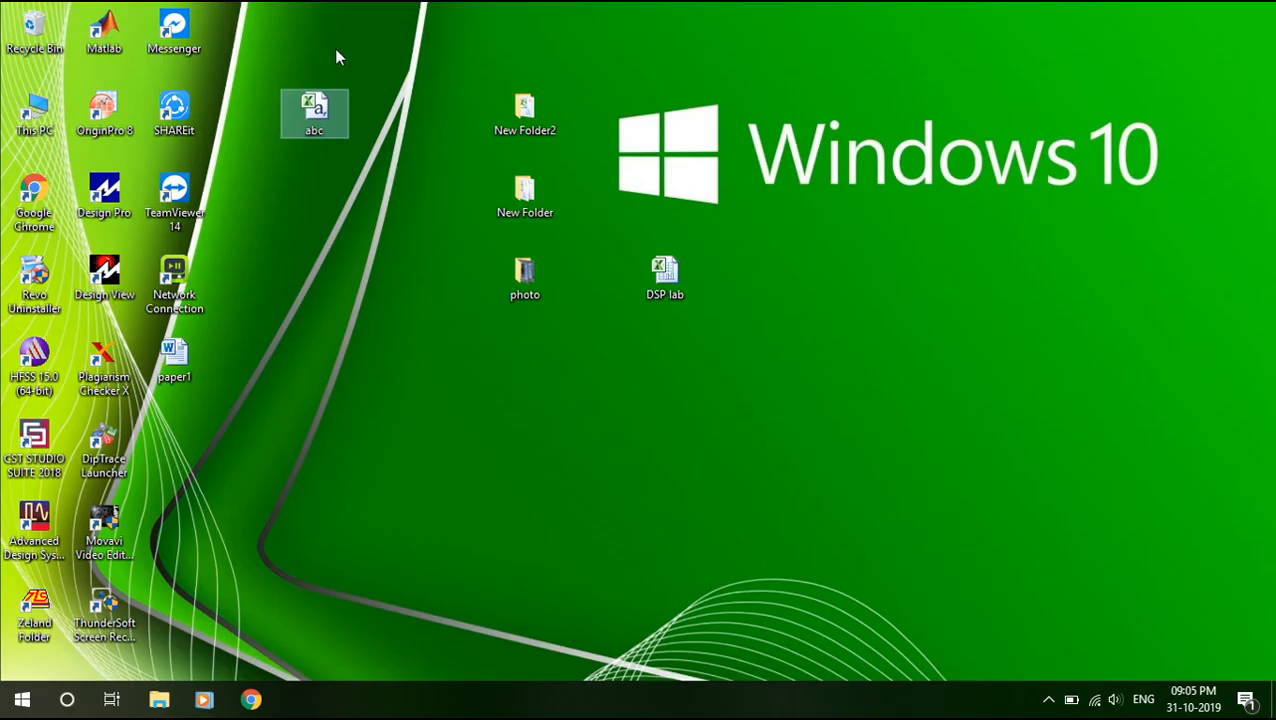
left_click(365, 242)
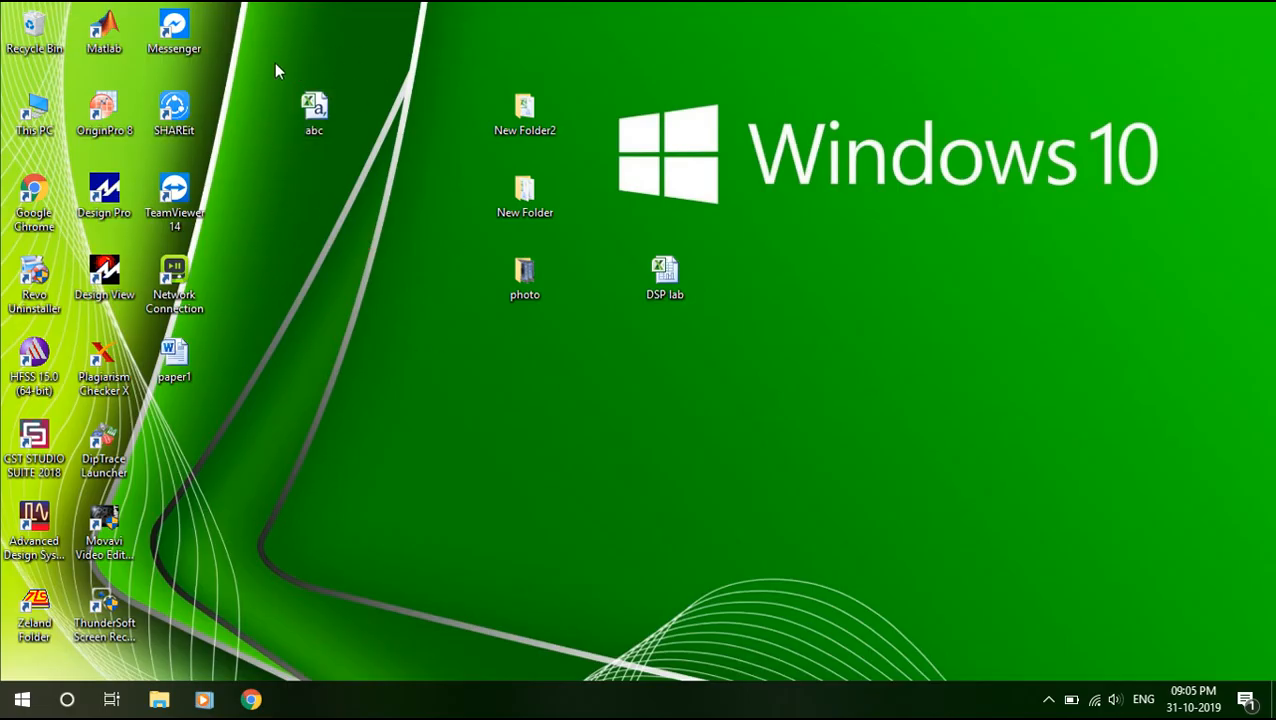
Launch OriginPro 8 with its empty two-column Book1 worksheet, then minimise it.
double_click(110, 112)
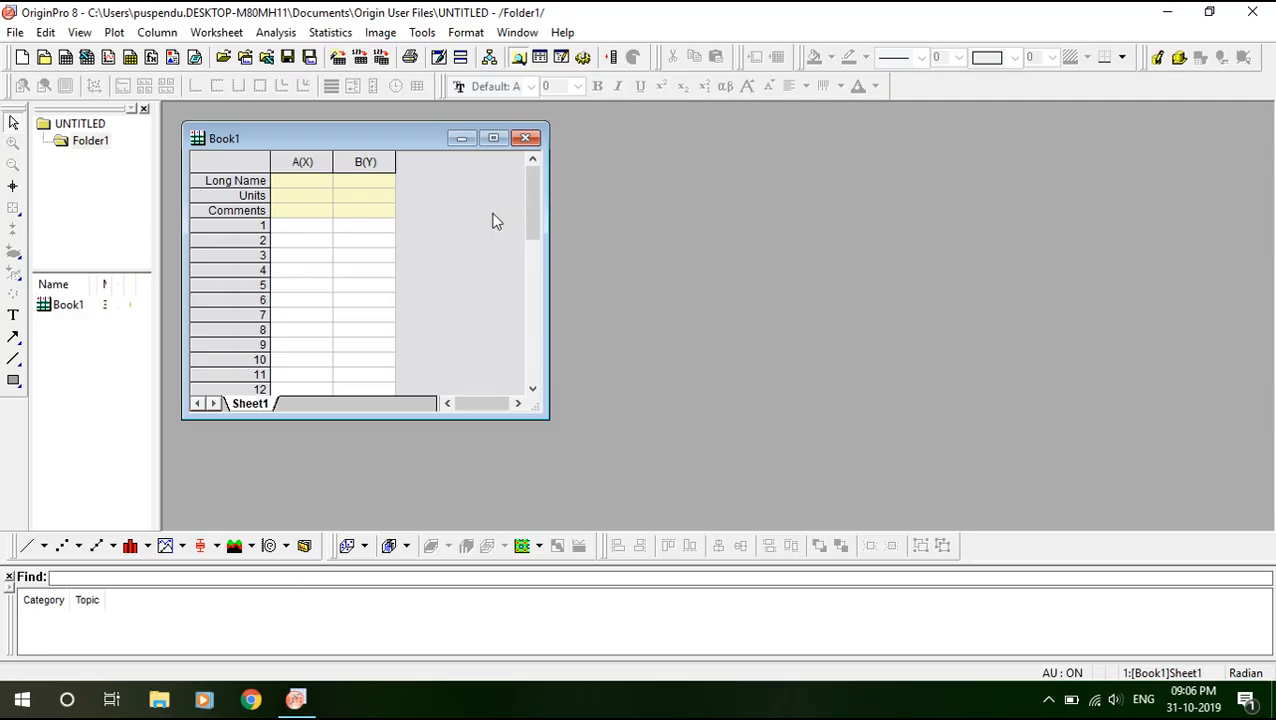
right_click(421, 211)
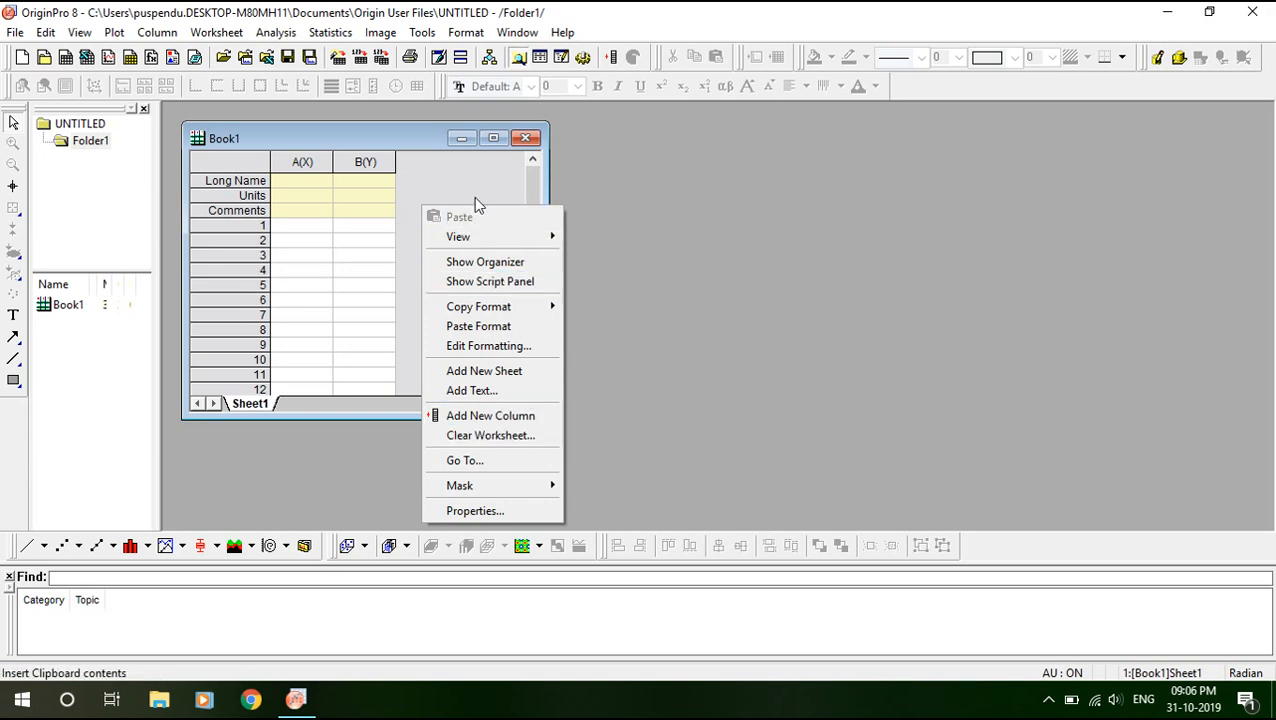
left_click(432, 182)
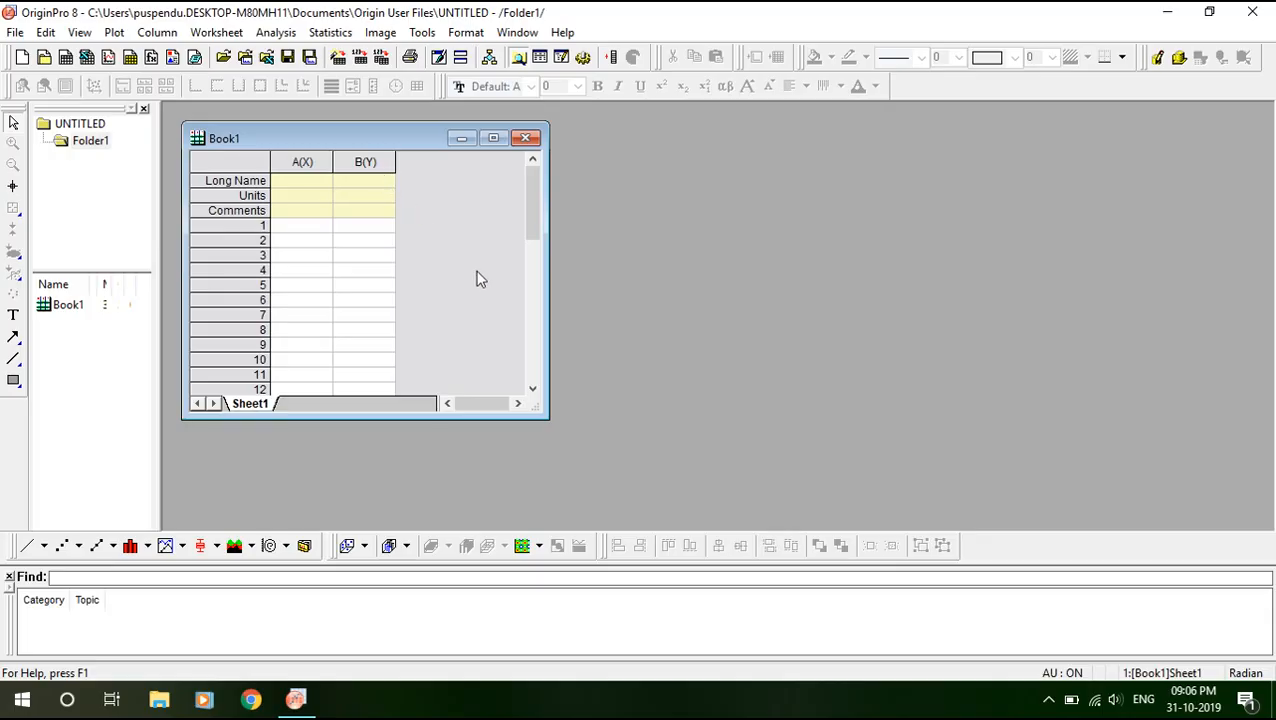
left_click(1272, 700)
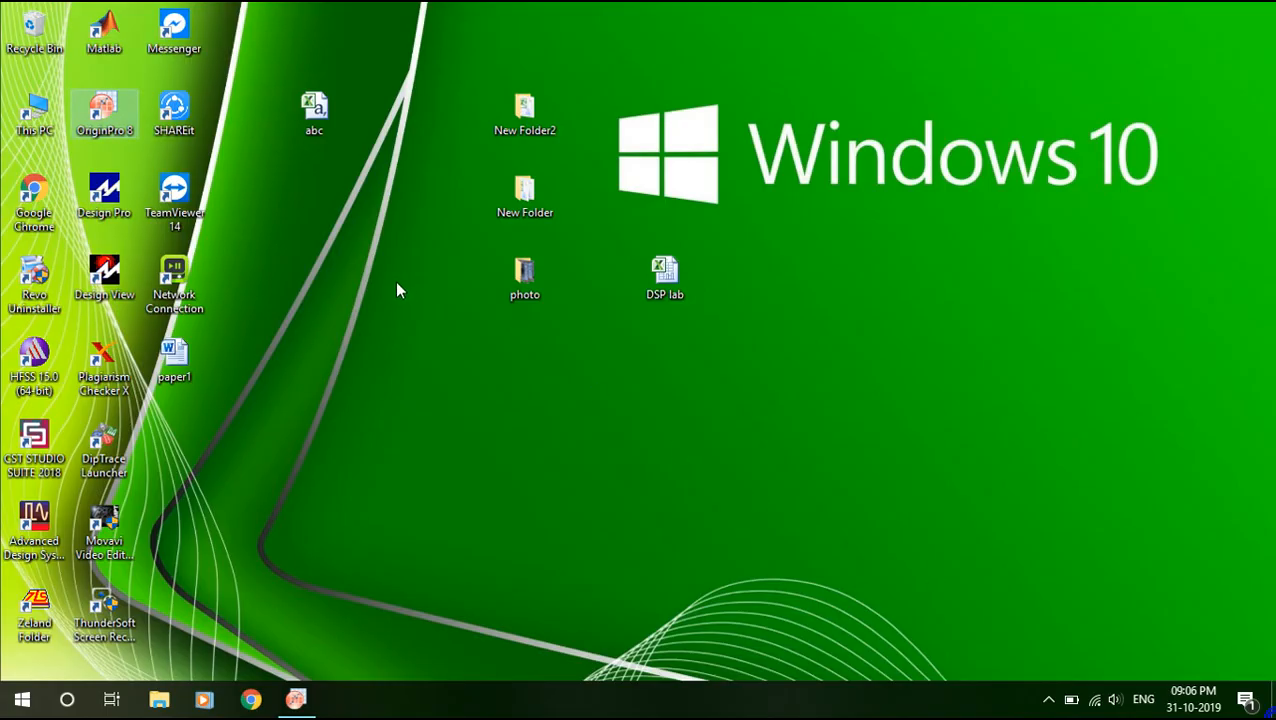
Open abc.csv in Excel, copy the Freq [GHz] column A, and return to Origin.
double_click(316, 108)
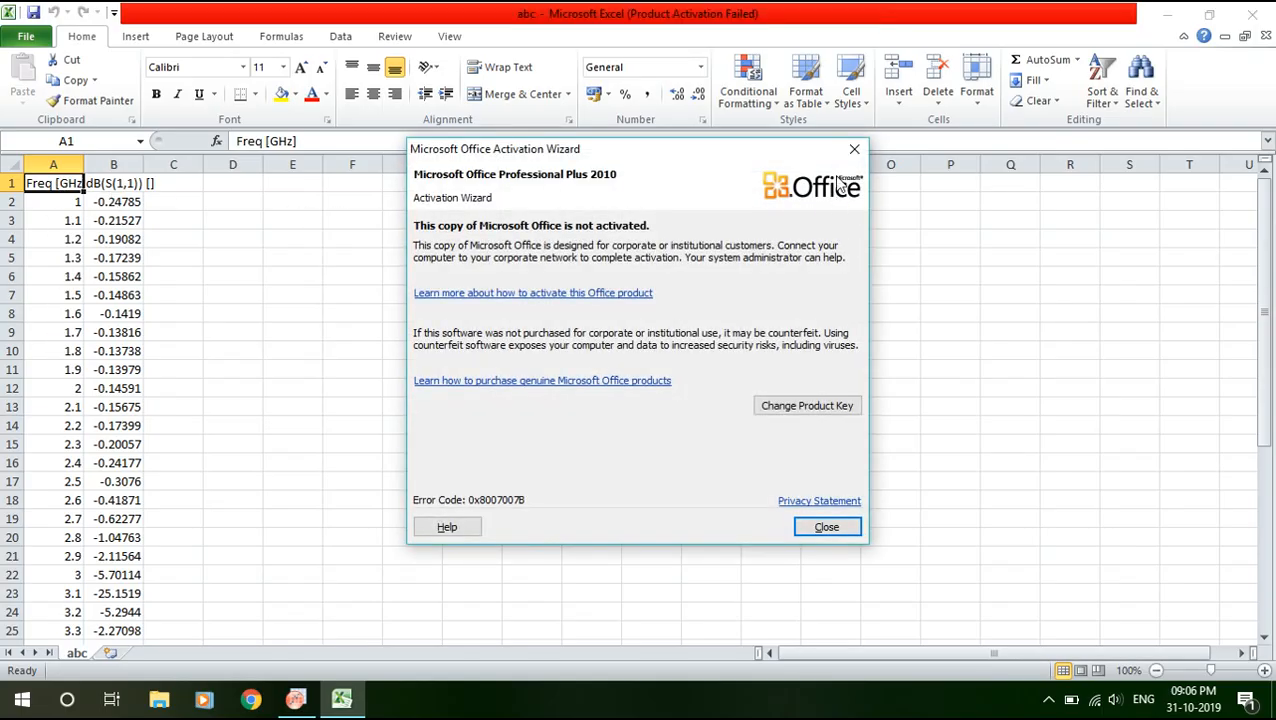
left_click(854, 145)
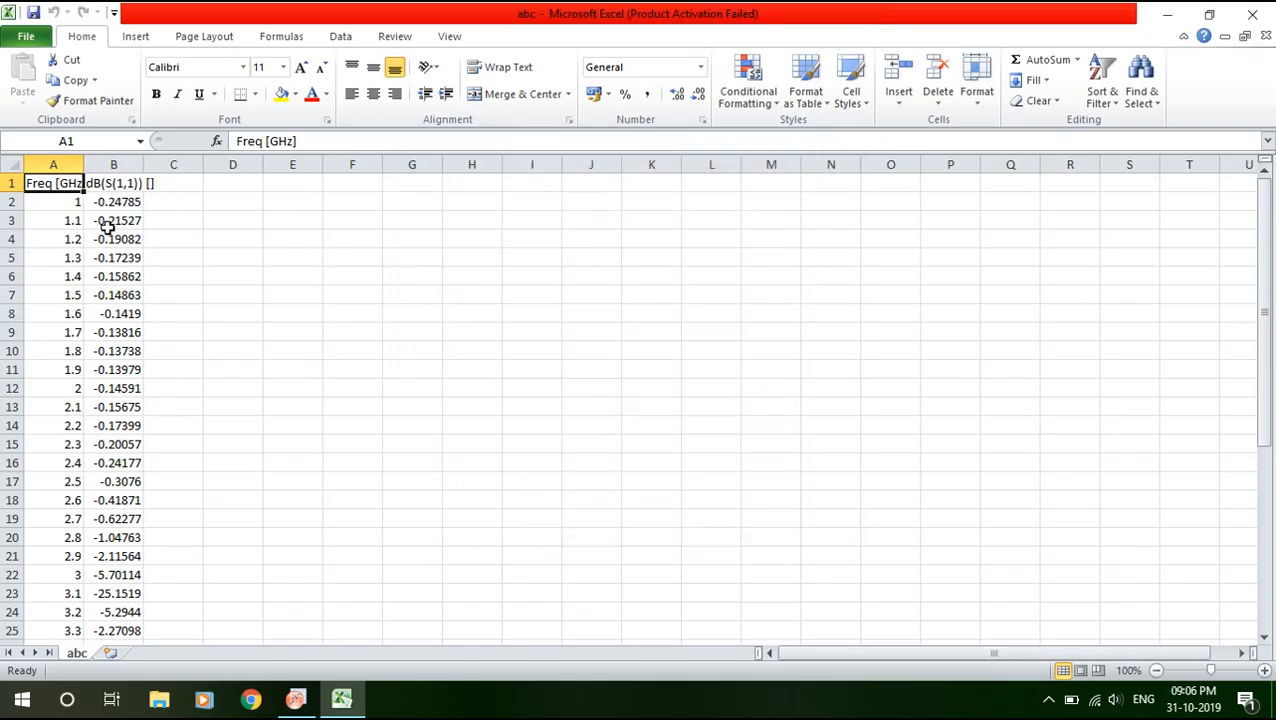
left_click(60, 165)
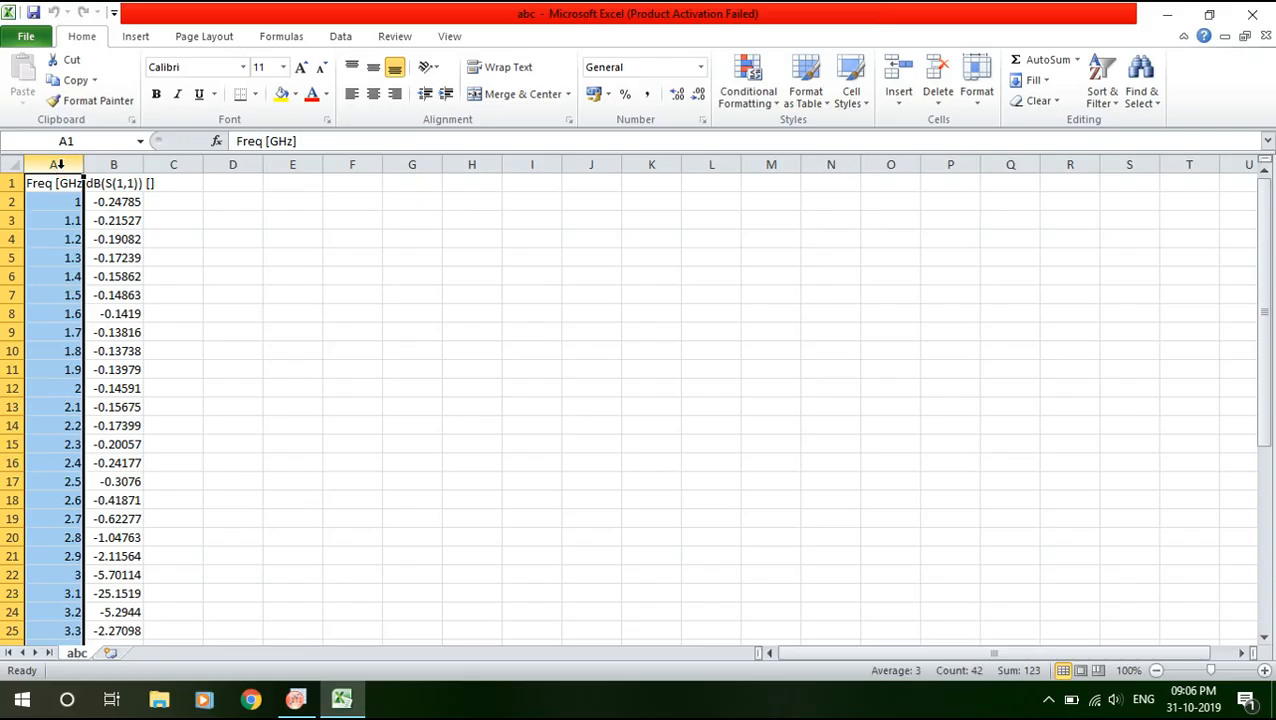
right_click(60, 165)
left_click(96, 201)
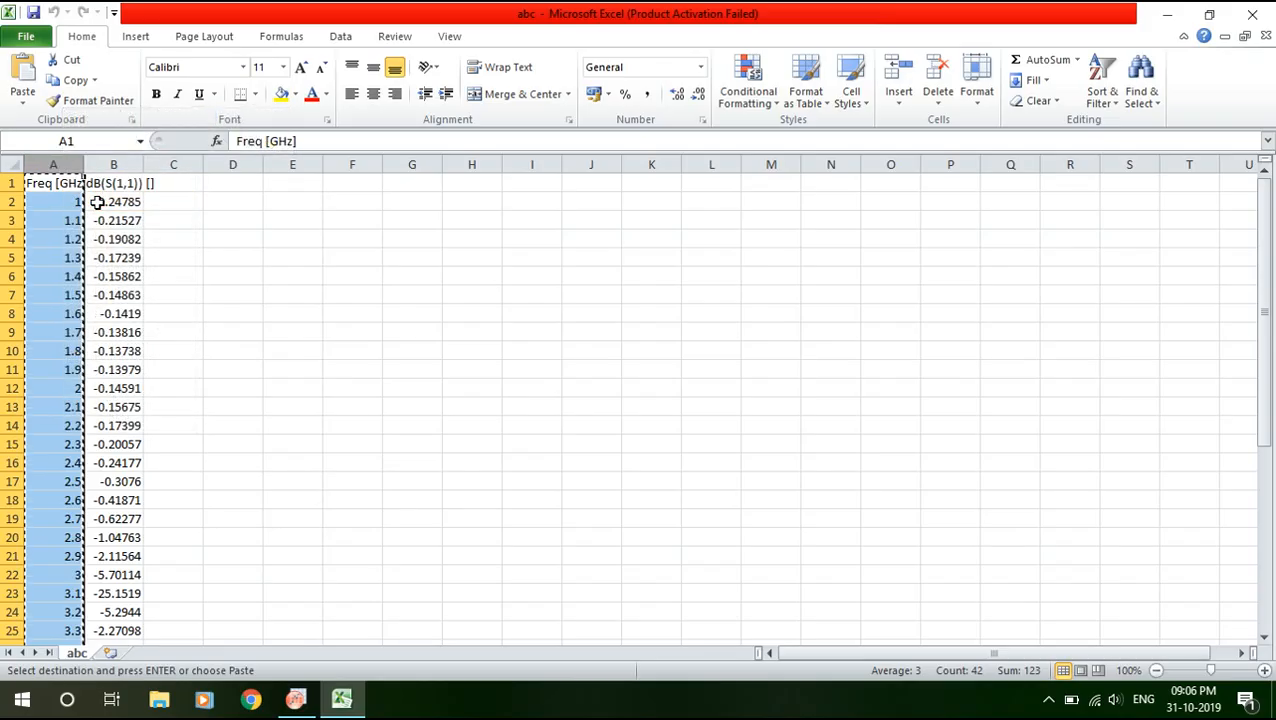
left_click(295, 700)
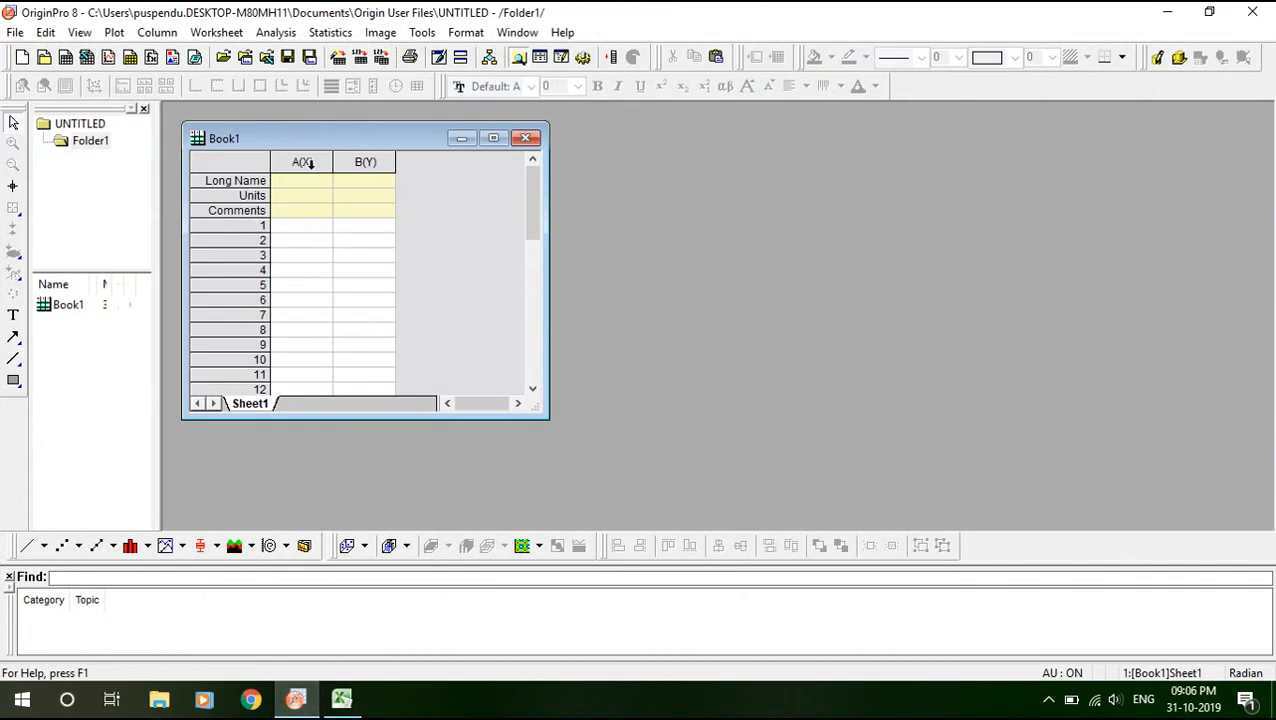
Paste the frequency values into Origin's column A.
left_click(309, 164)
right_click(311, 165)
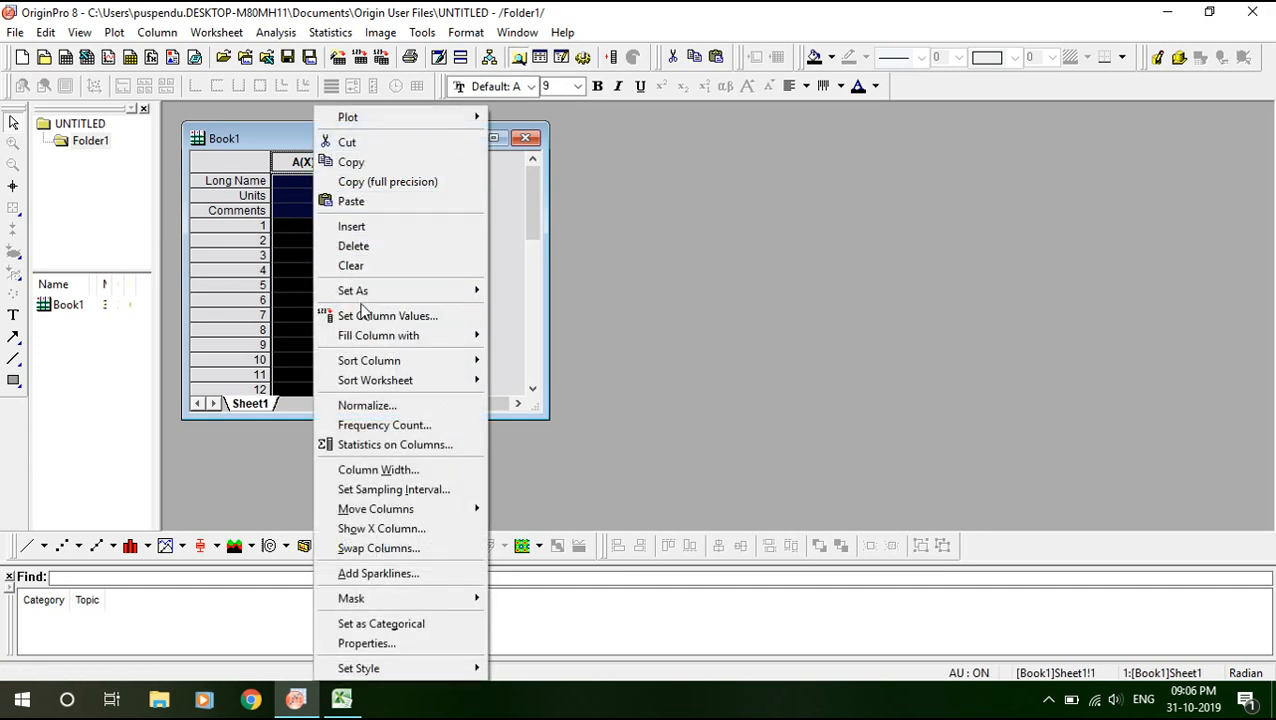
left_click(360, 205)
Copy Excel's dB(S(1,1)) column into Origin's column B and close Worksheet Properties.
left_click(341, 699)
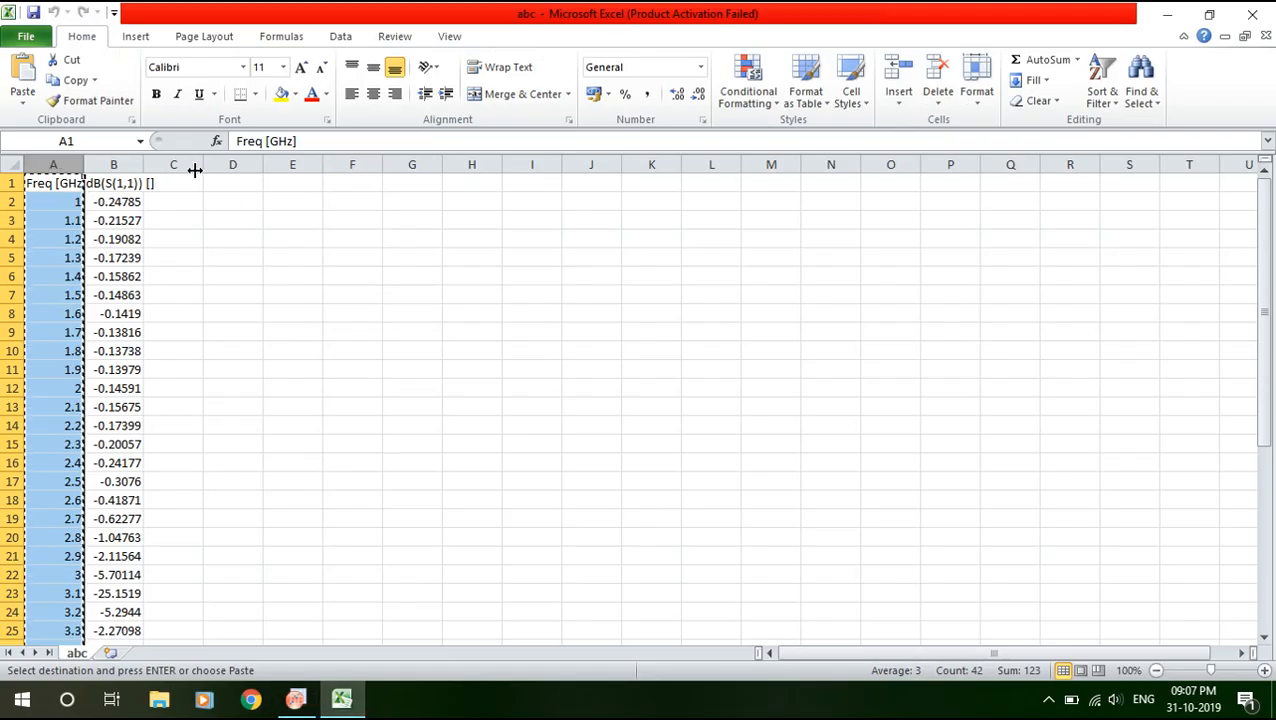
left_click(112, 166)
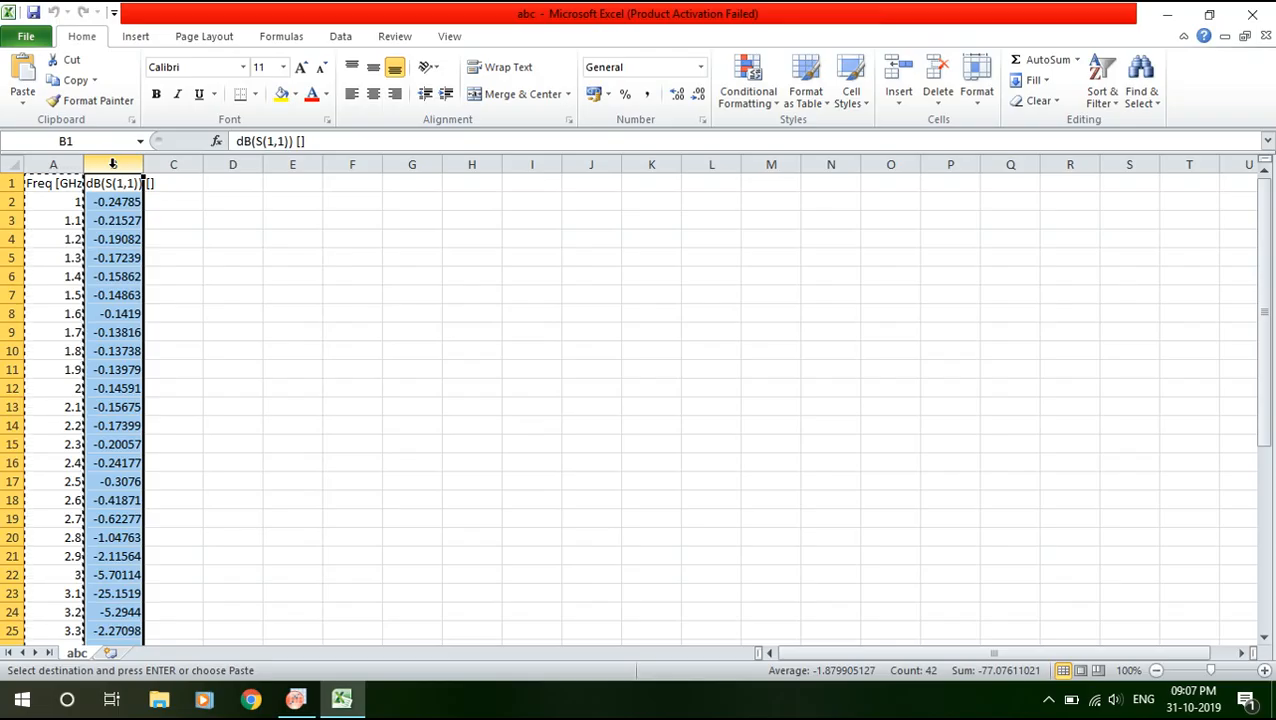
right_click(112, 163)
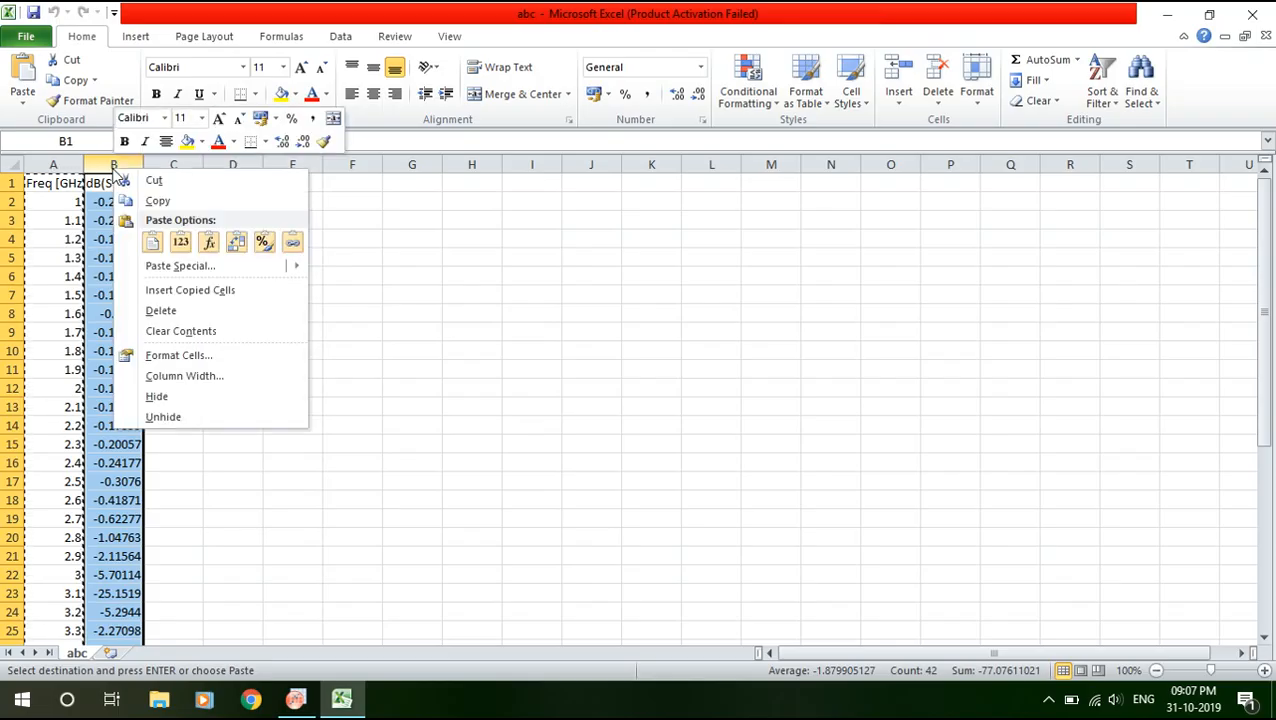
left_click(172, 203)
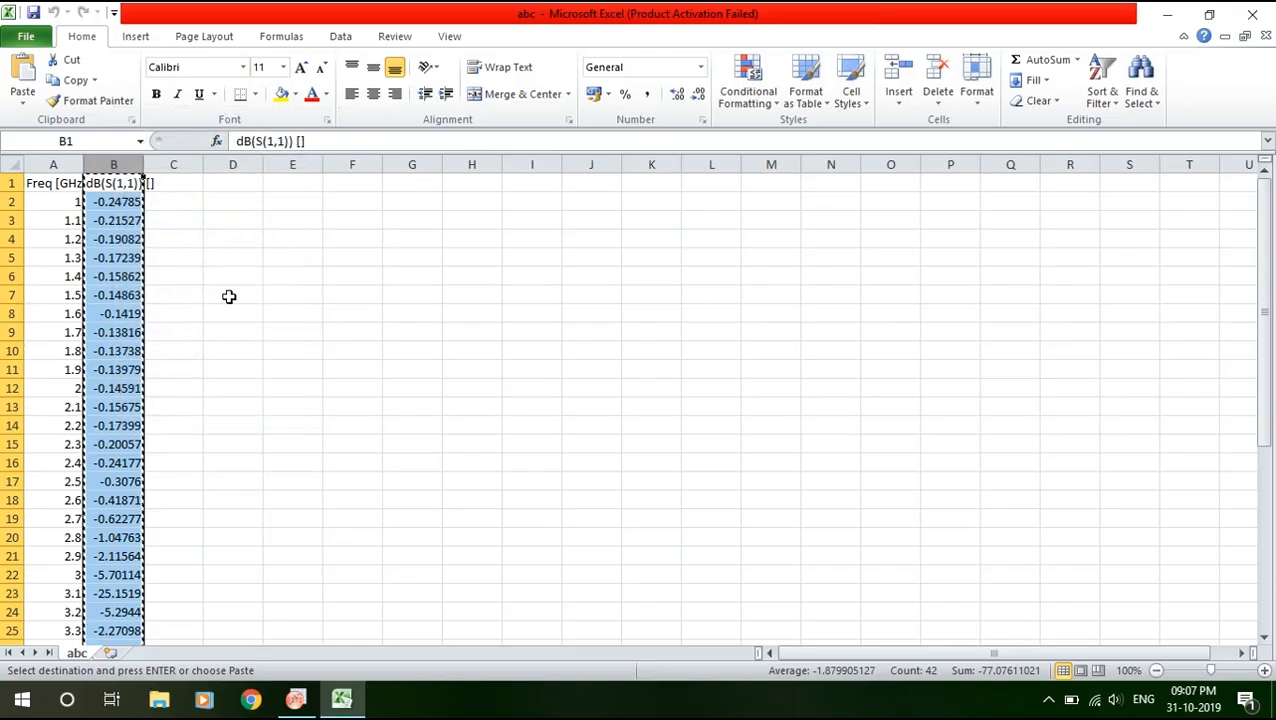
left_click(293, 702)
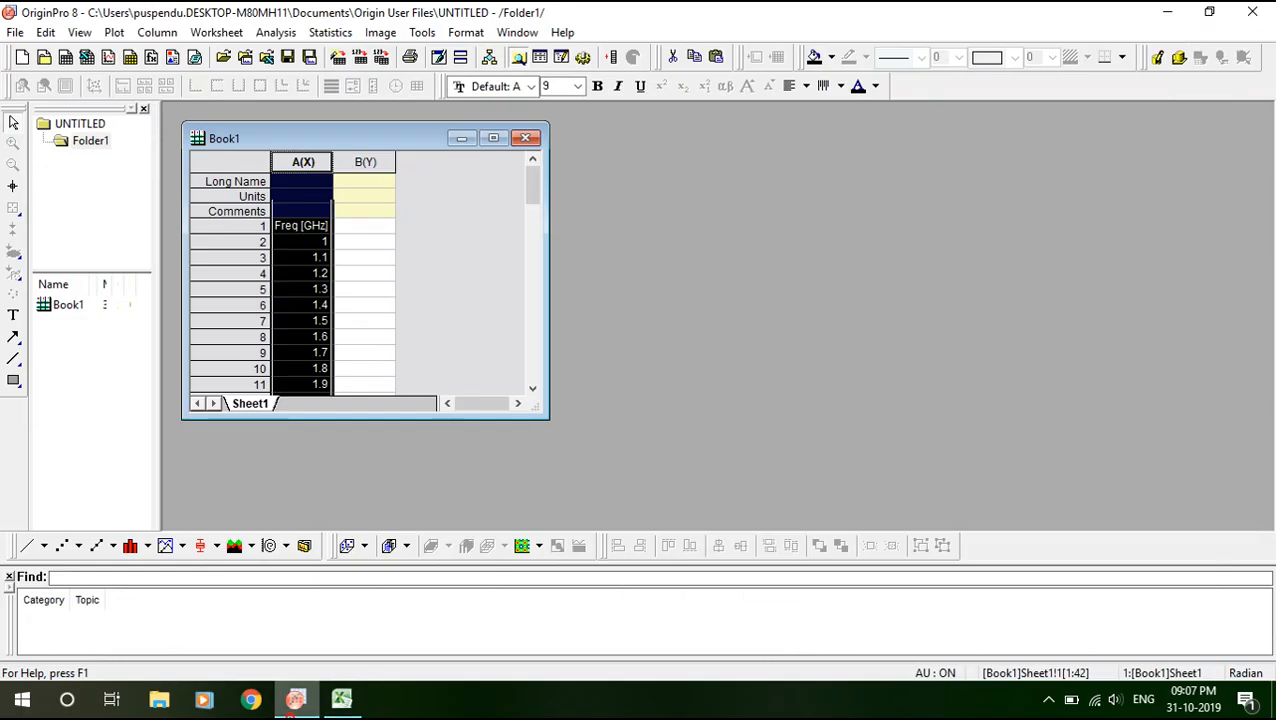
left_click(480, 218)
left_click(360, 161)
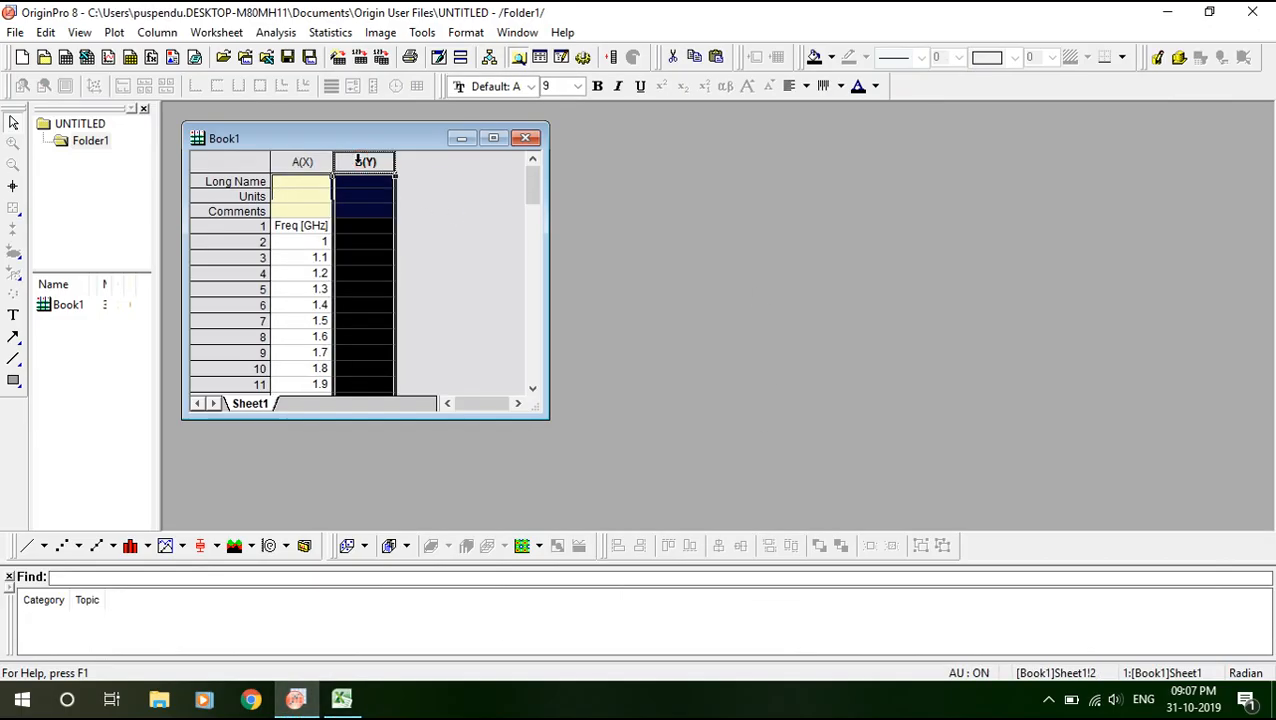
right_click(360, 163)
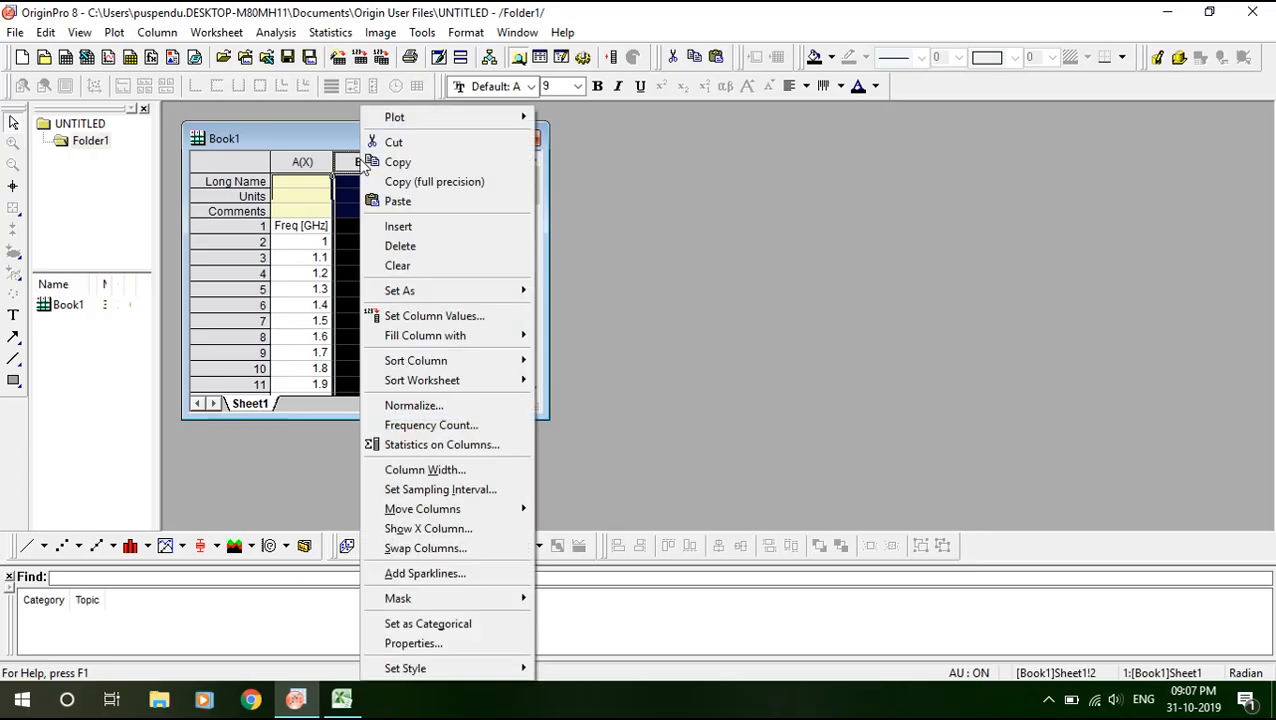
left_click(392, 200)
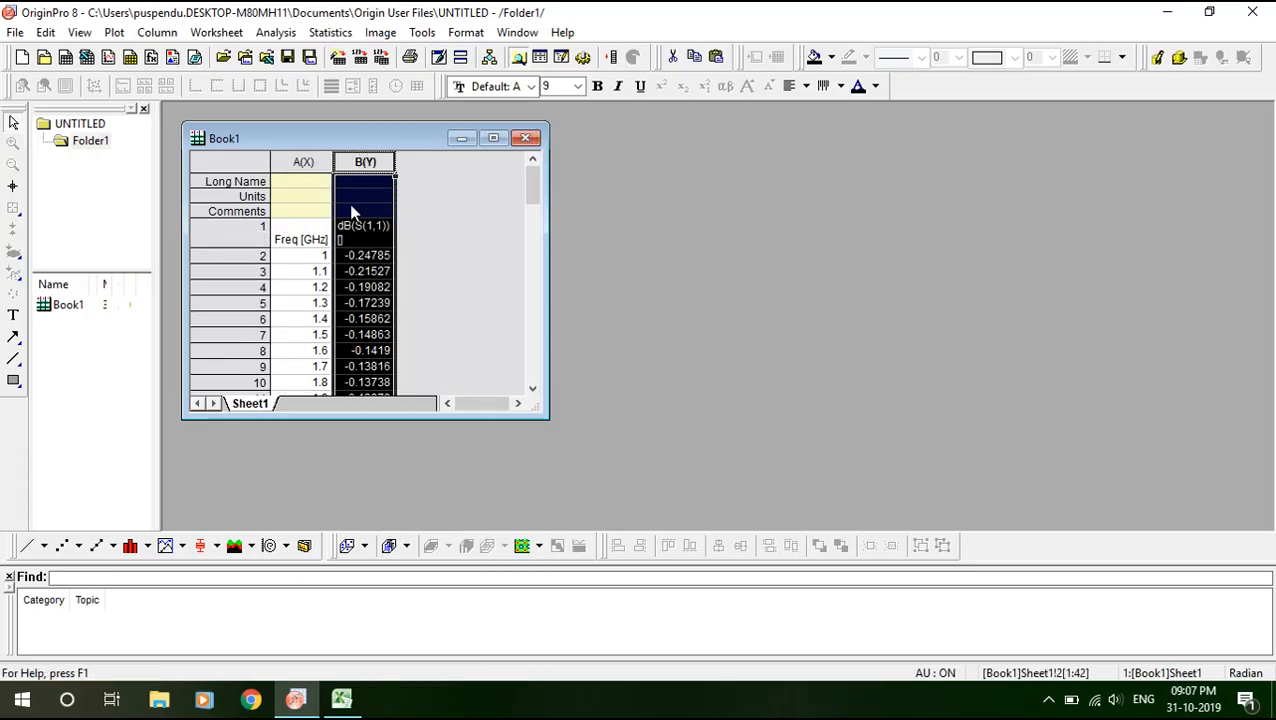
left_click(450, 246)
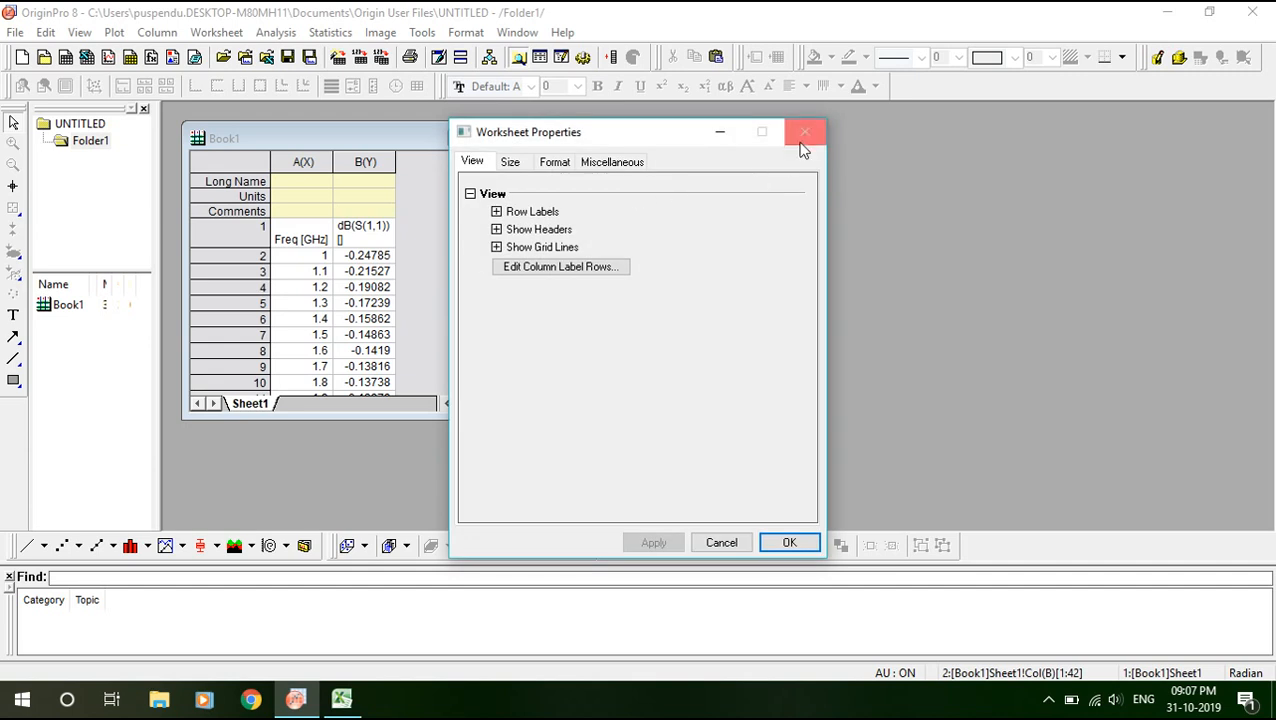
left_click(804, 132)
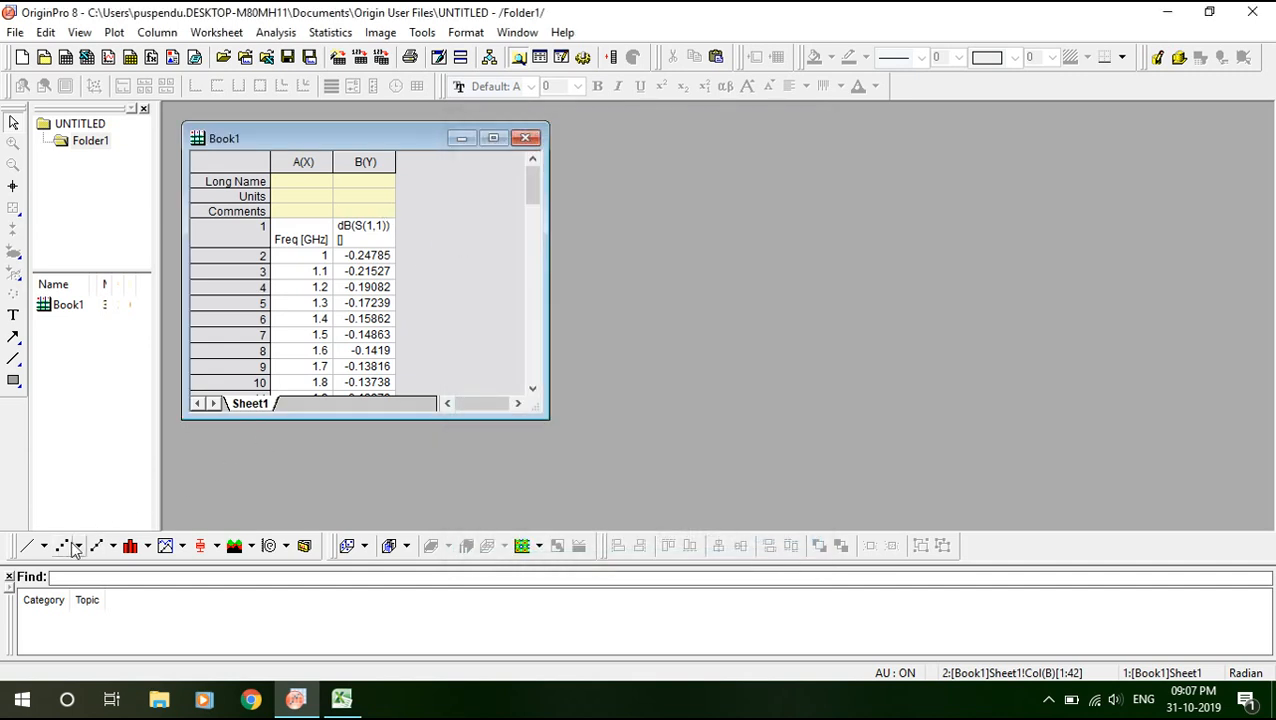
Make a line plot with column A as X and column B as Y, then maximise Graph1.
left_click(21, 549)
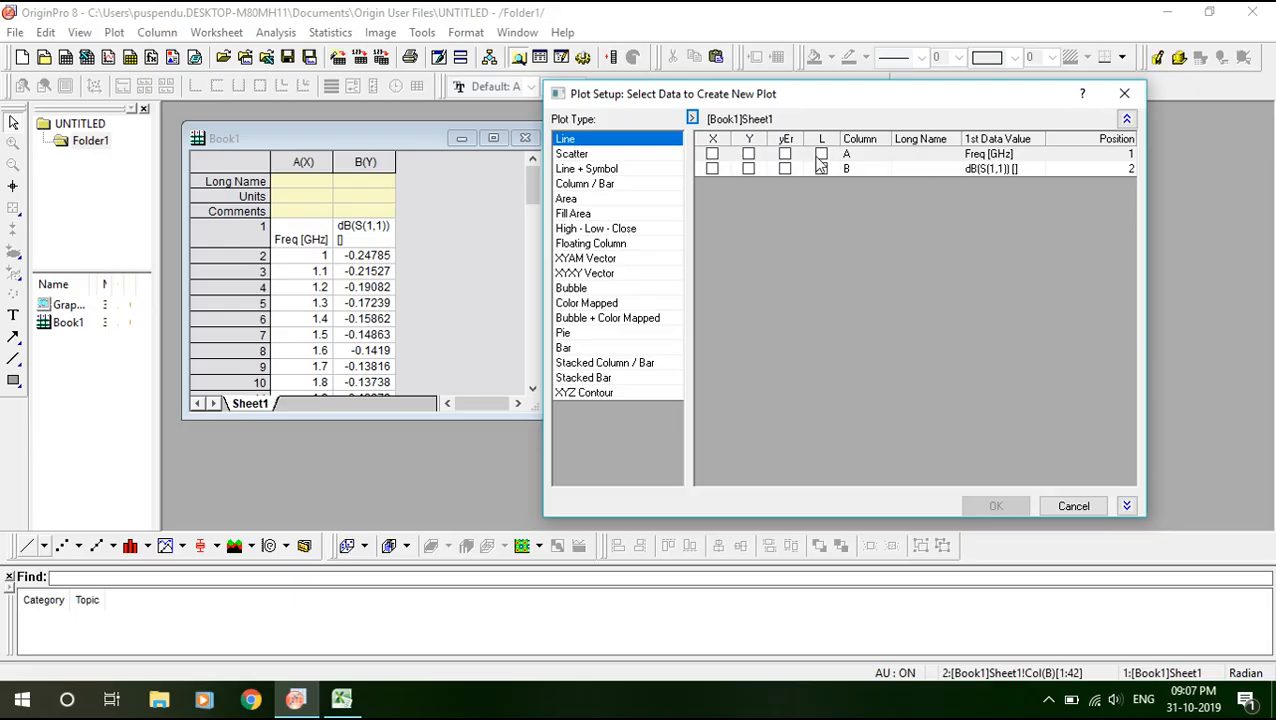
left_click(712, 155)
left_click(749, 169)
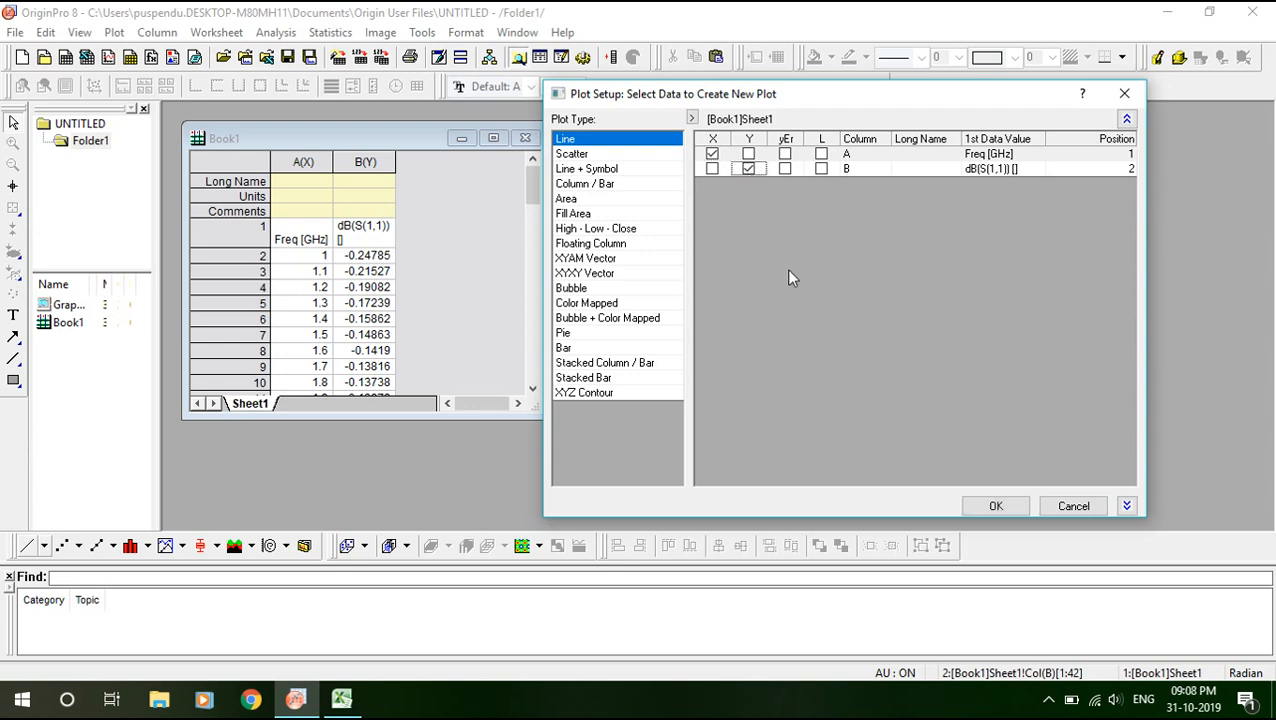
left_click(996, 506)
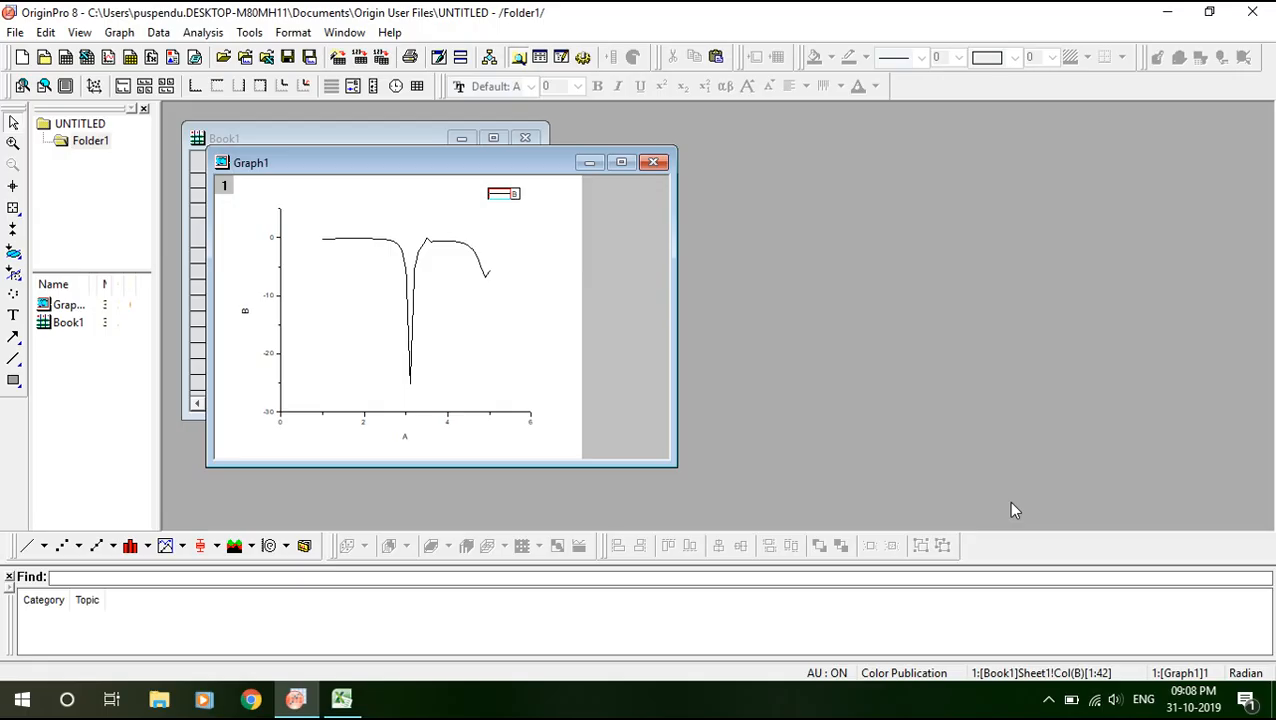
left_click(622, 162)
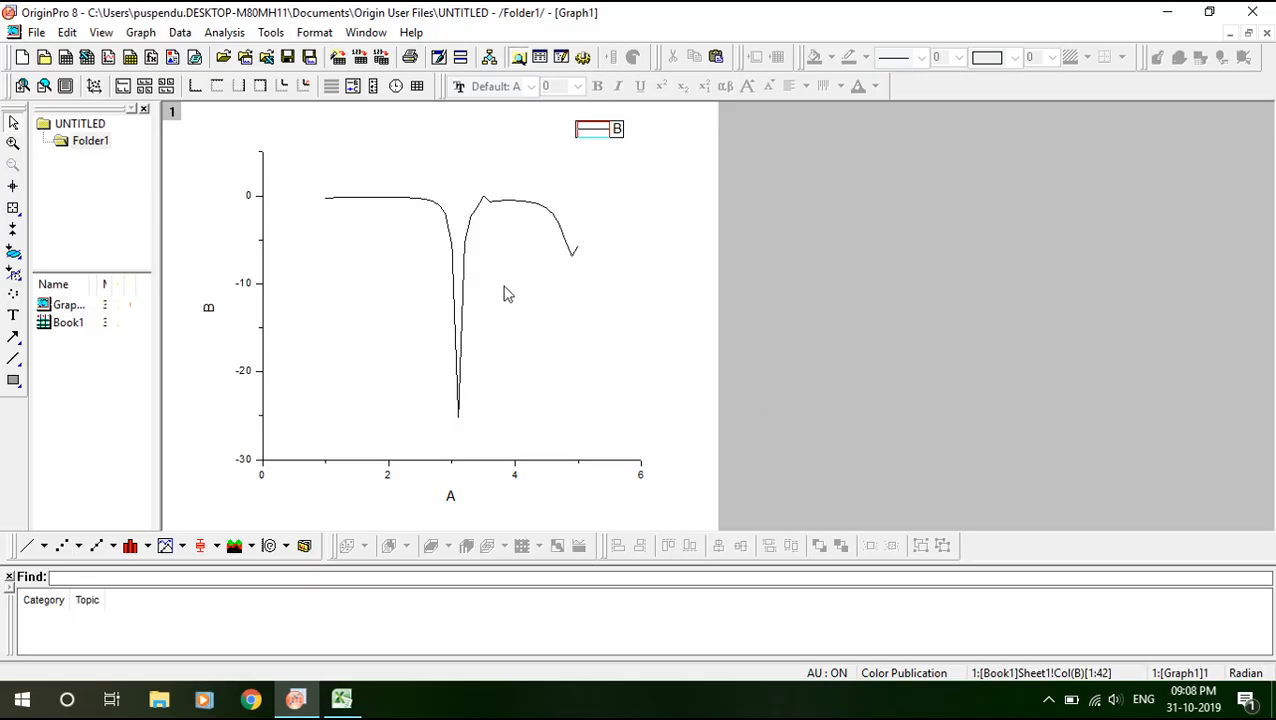
In Plot Details, set the curve's line width to 2.5 and its colour to Wine.
double_click(474, 225)
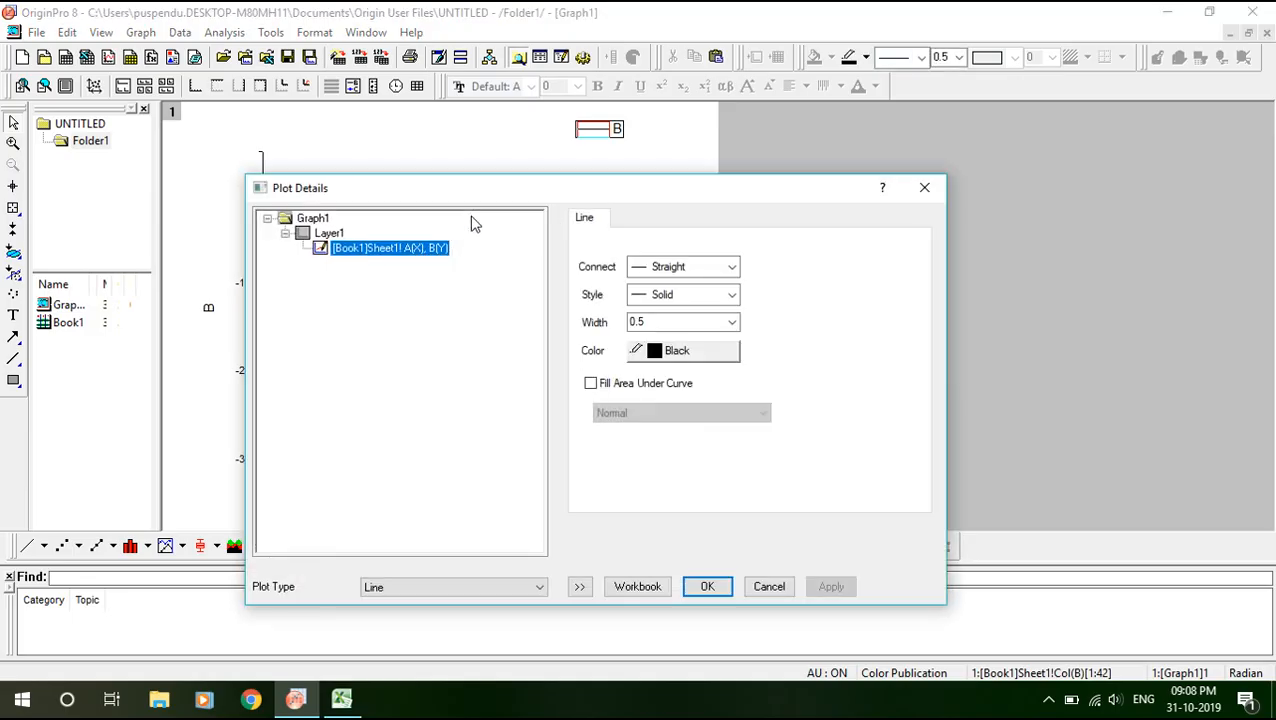
left_click(917, 194)
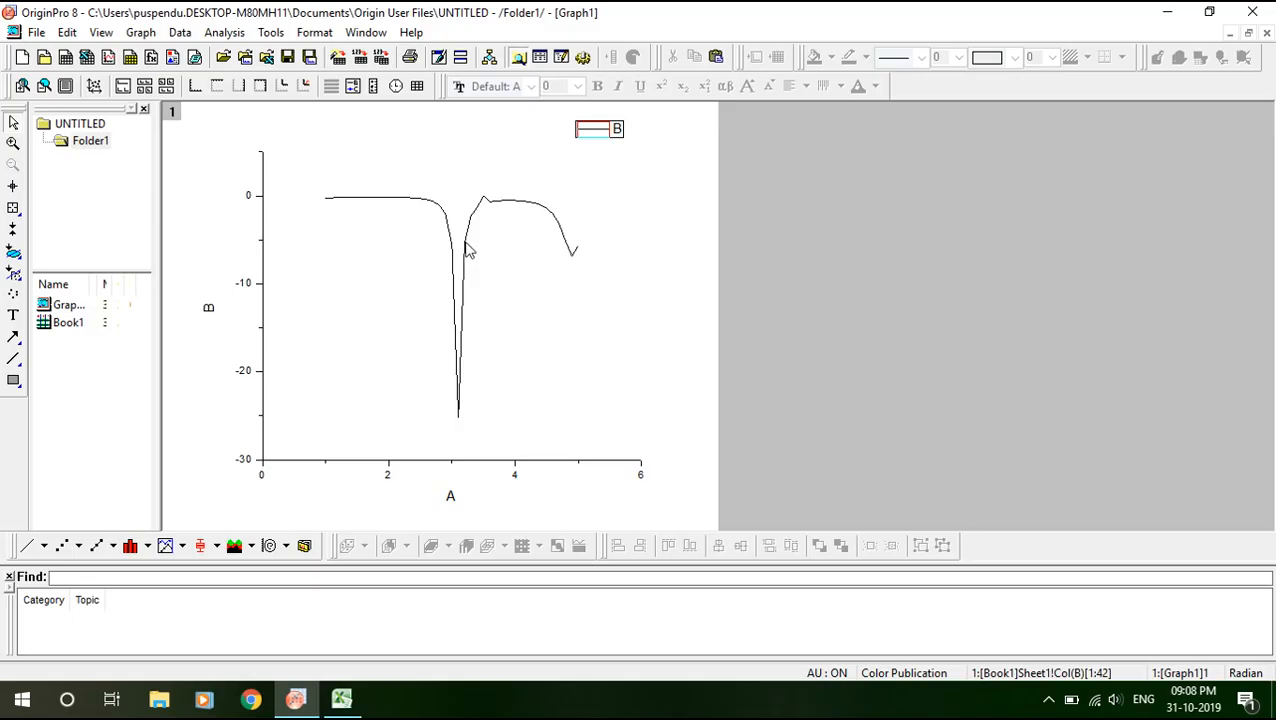
double_click(466, 248)
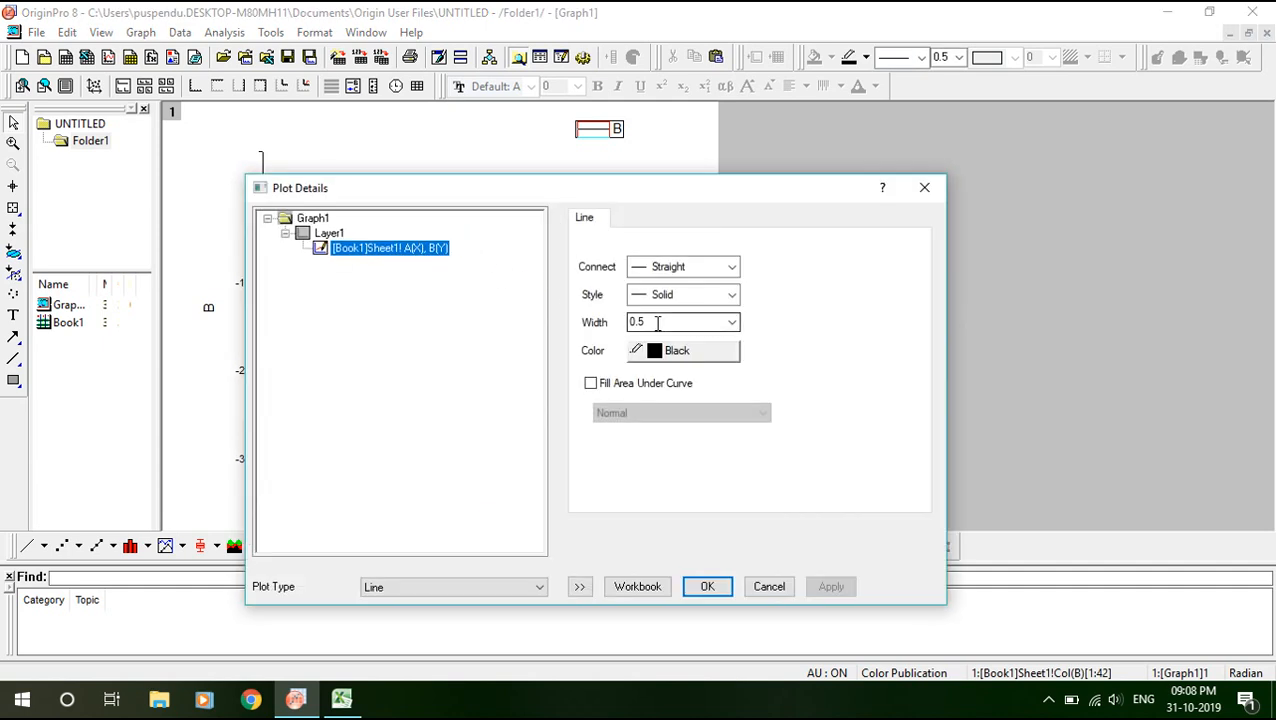
left_click(731, 323)
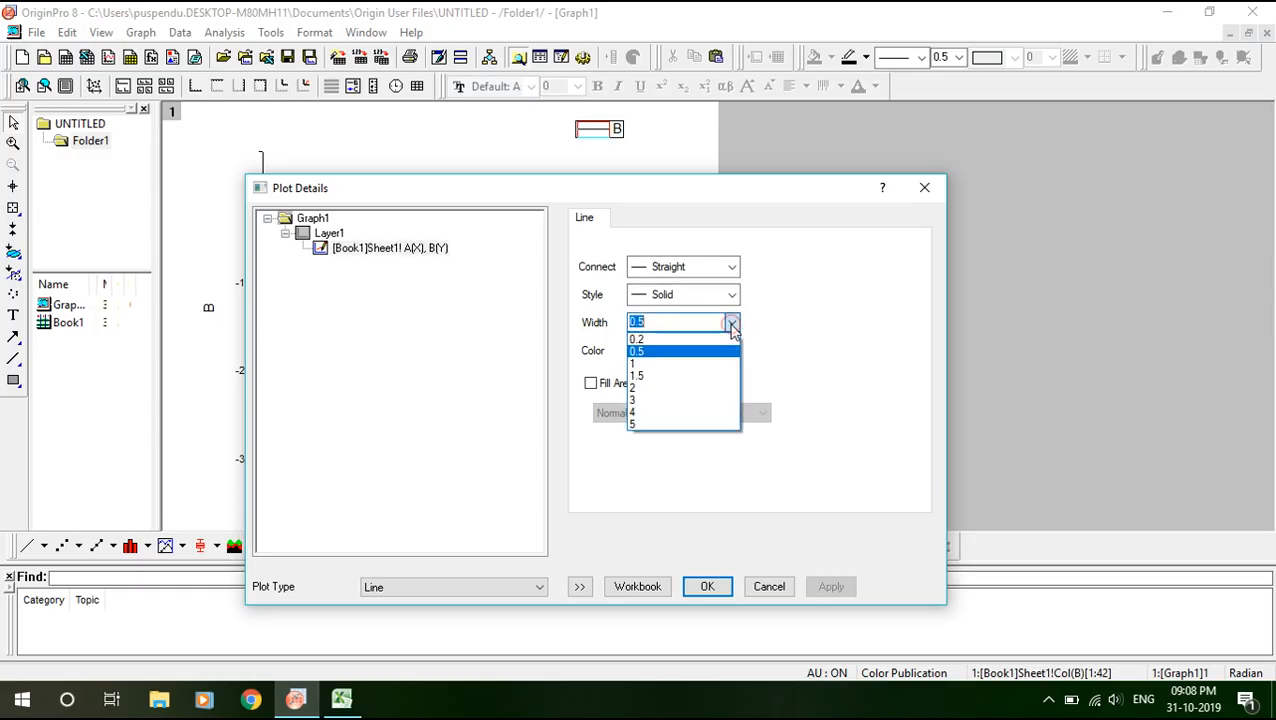
type("2")
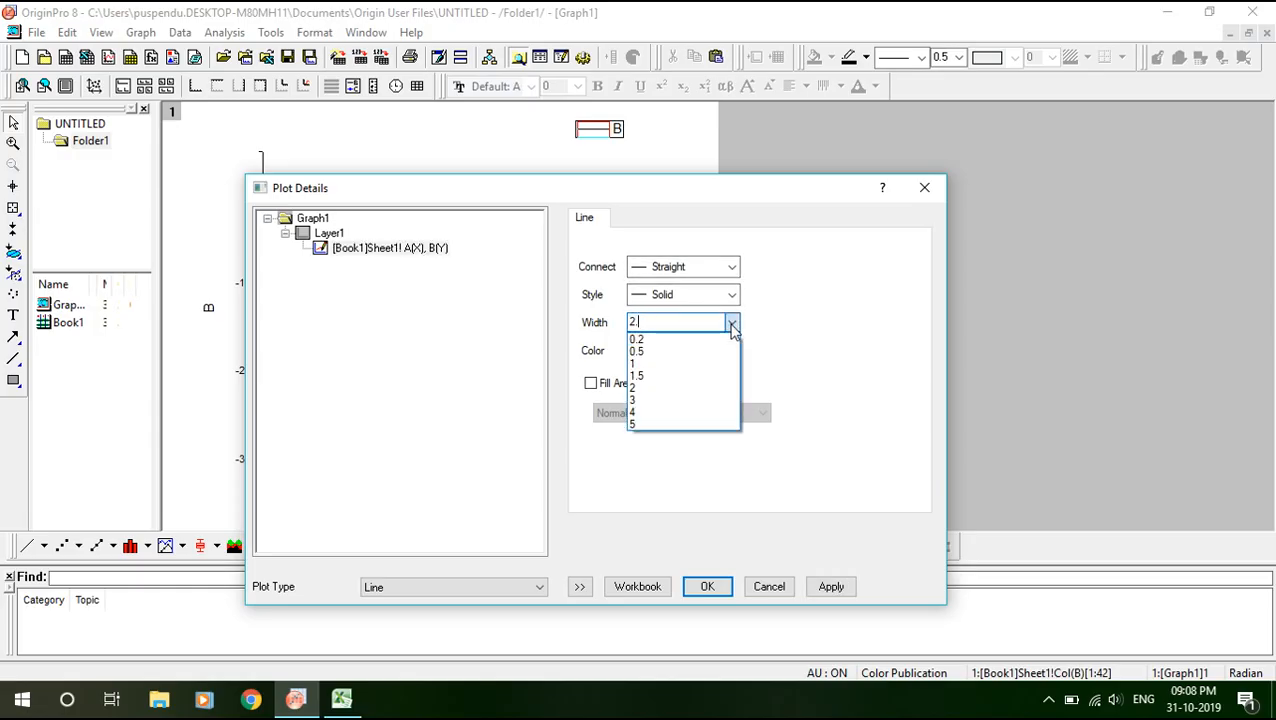
type(".5")
left_click(791, 302)
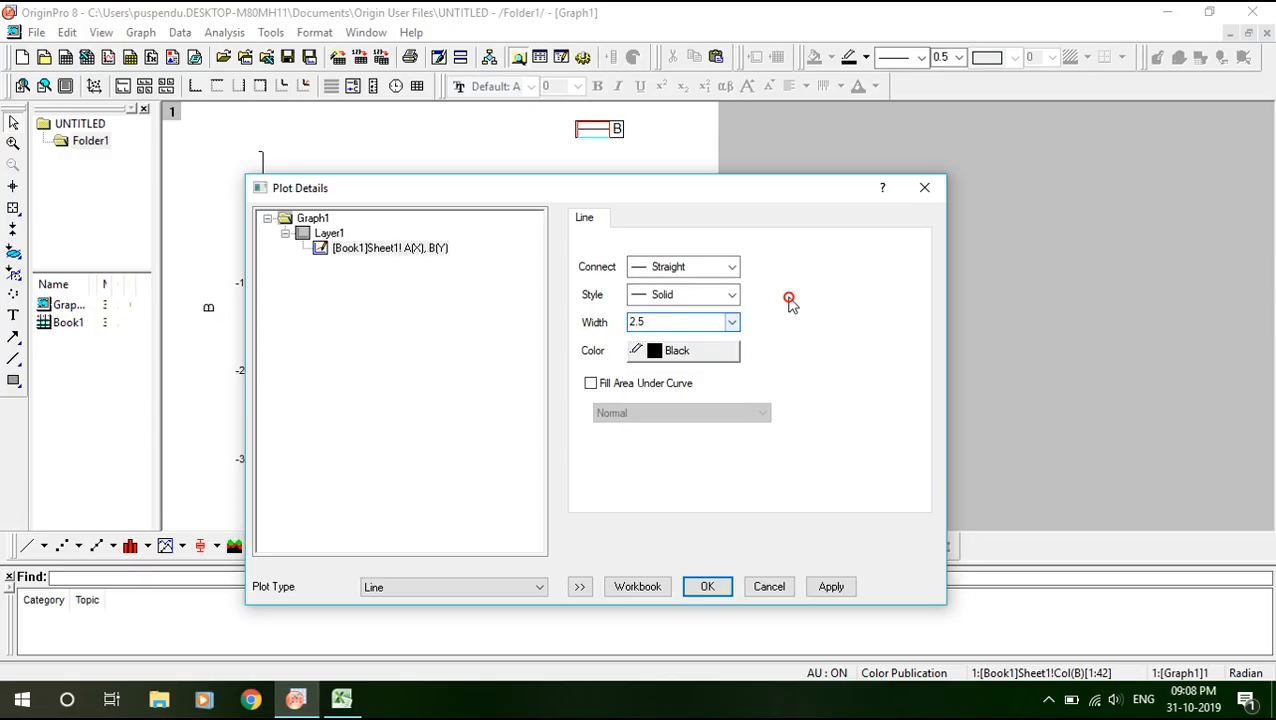
left_click(666, 356)
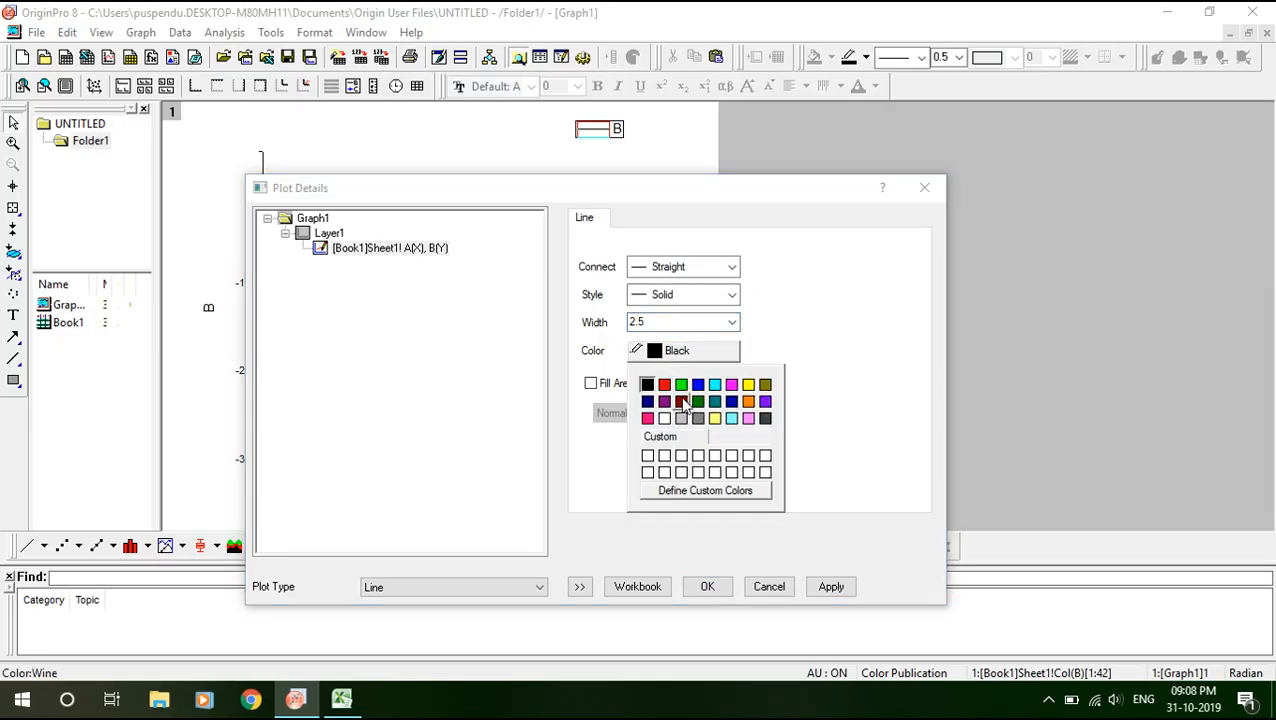
left_click(681, 401)
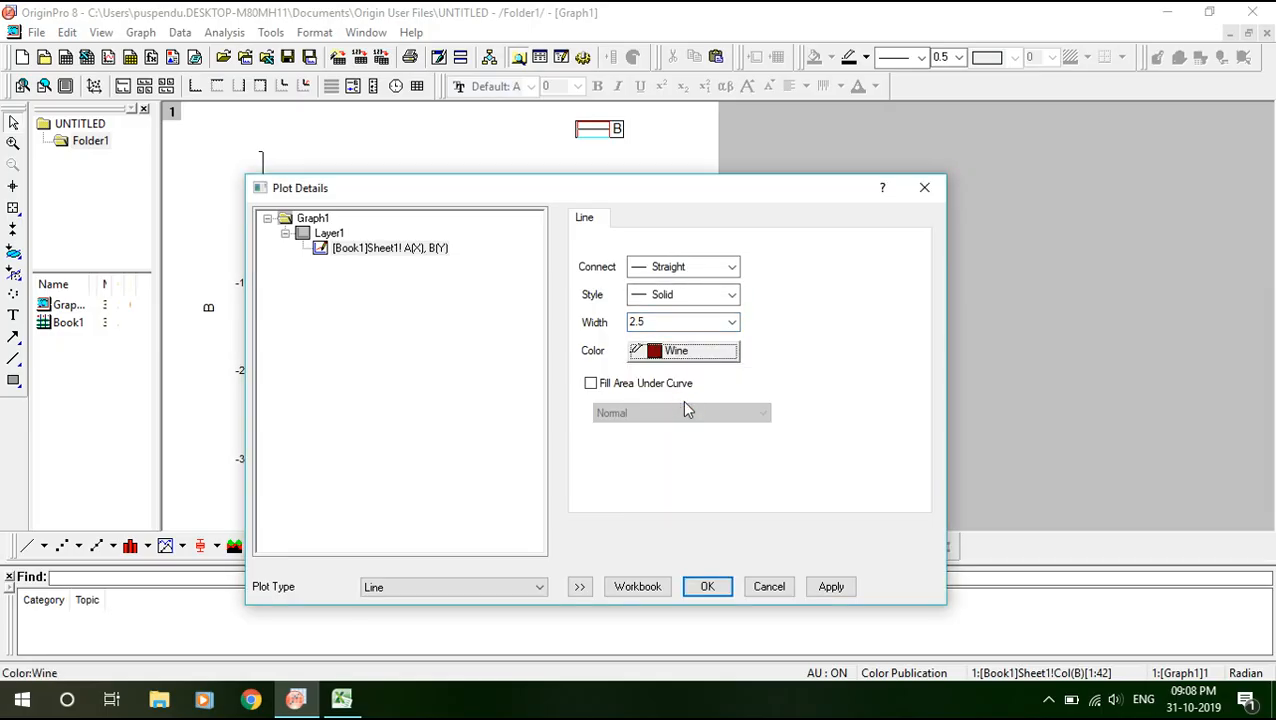
left_click(707, 587)
left_click(549, 316)
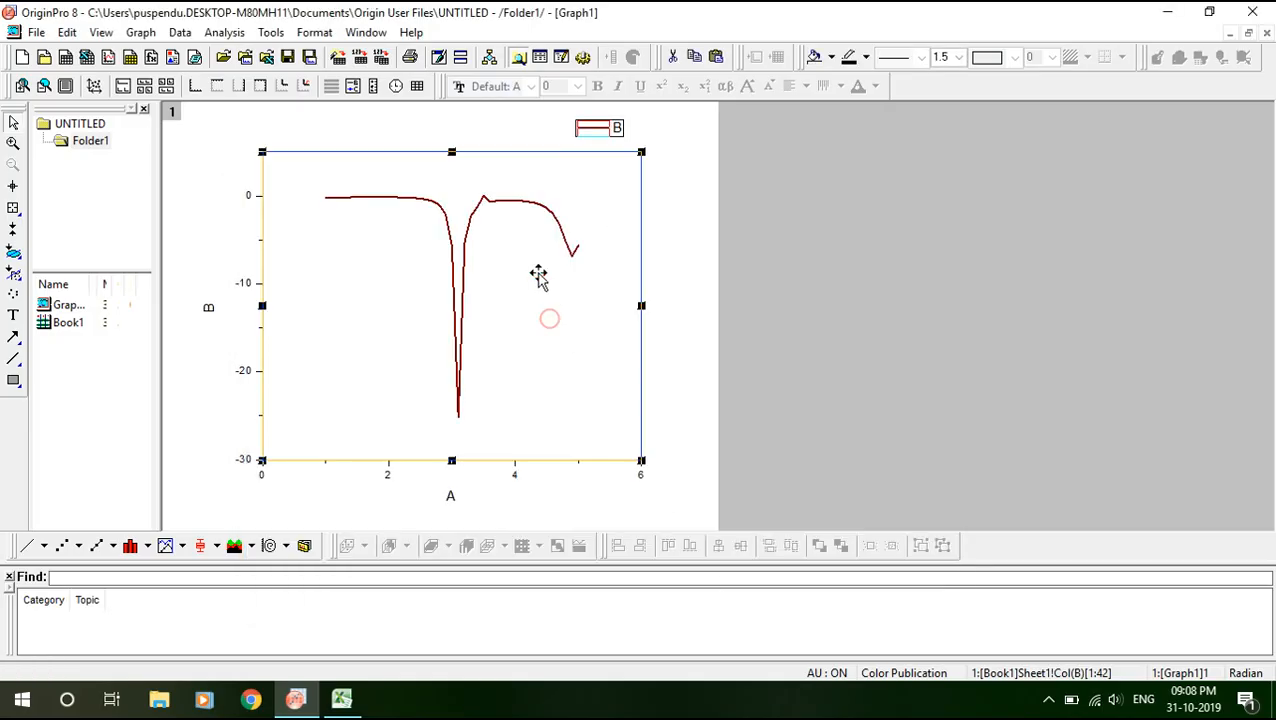
left_click(803, 259)
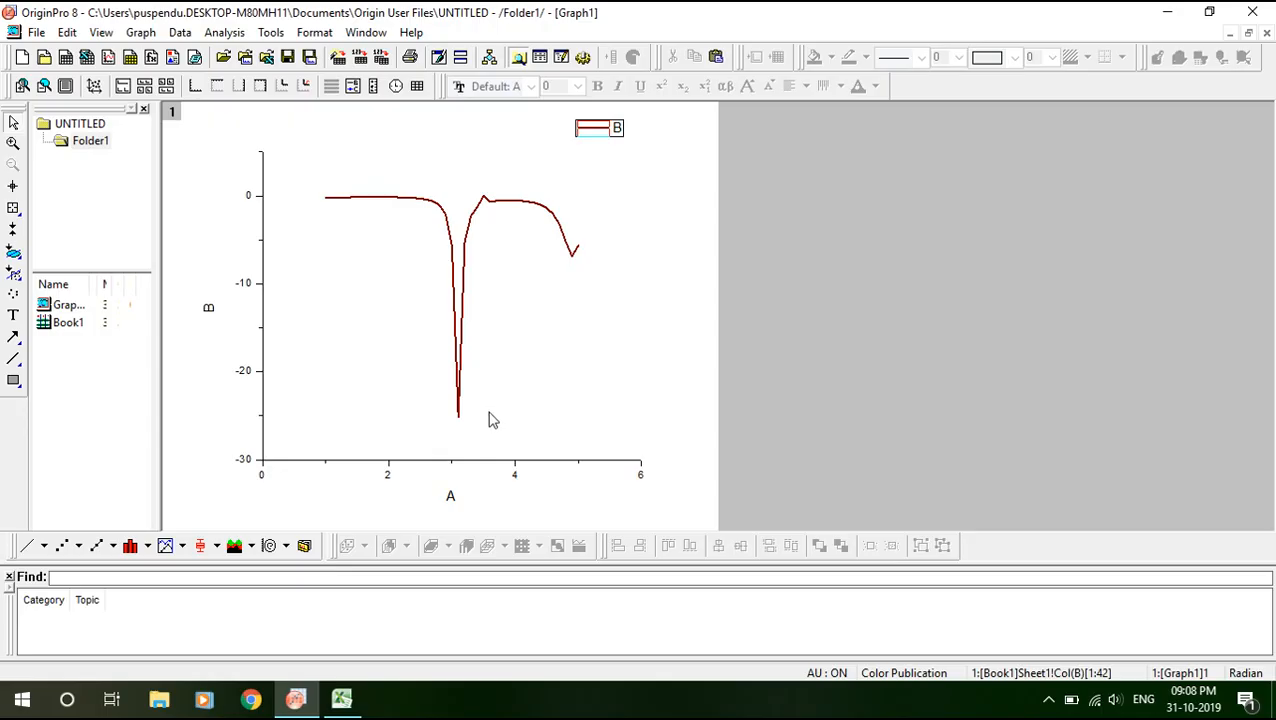
Turn on the Right axis under Title & Format with Major Tick Length 0.
double_click(472, 463)
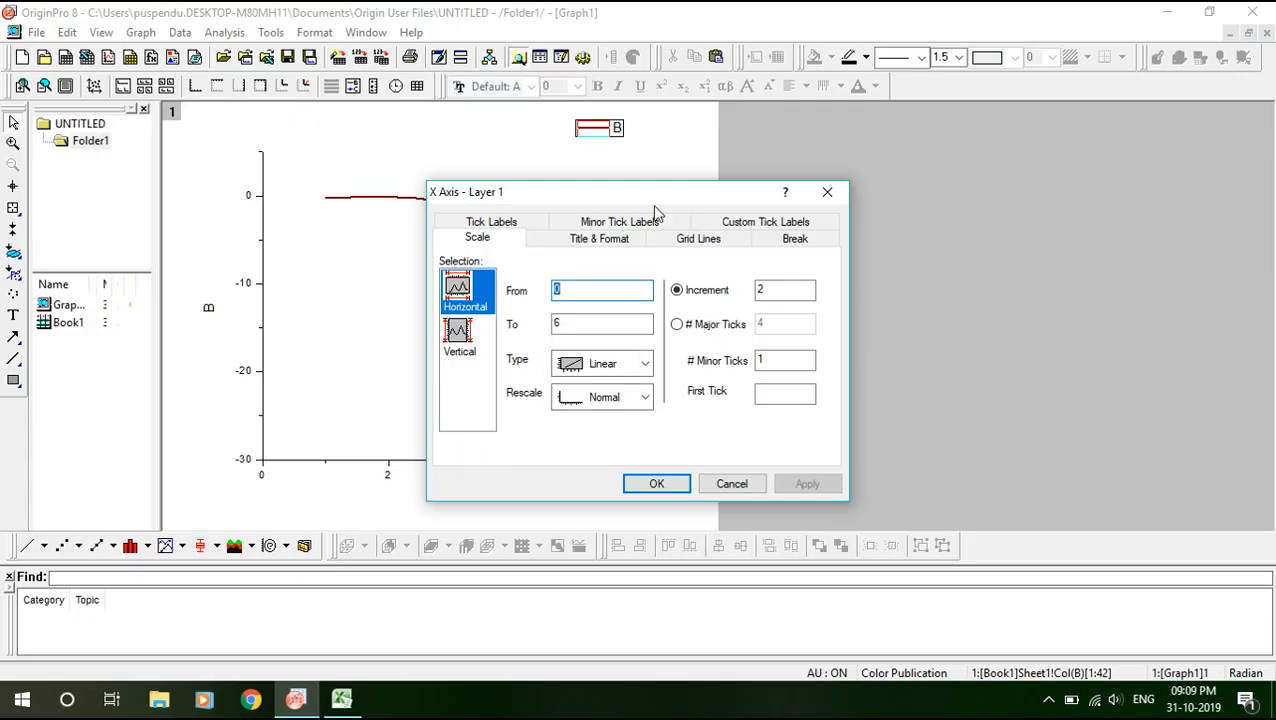
left_click(614, 245)
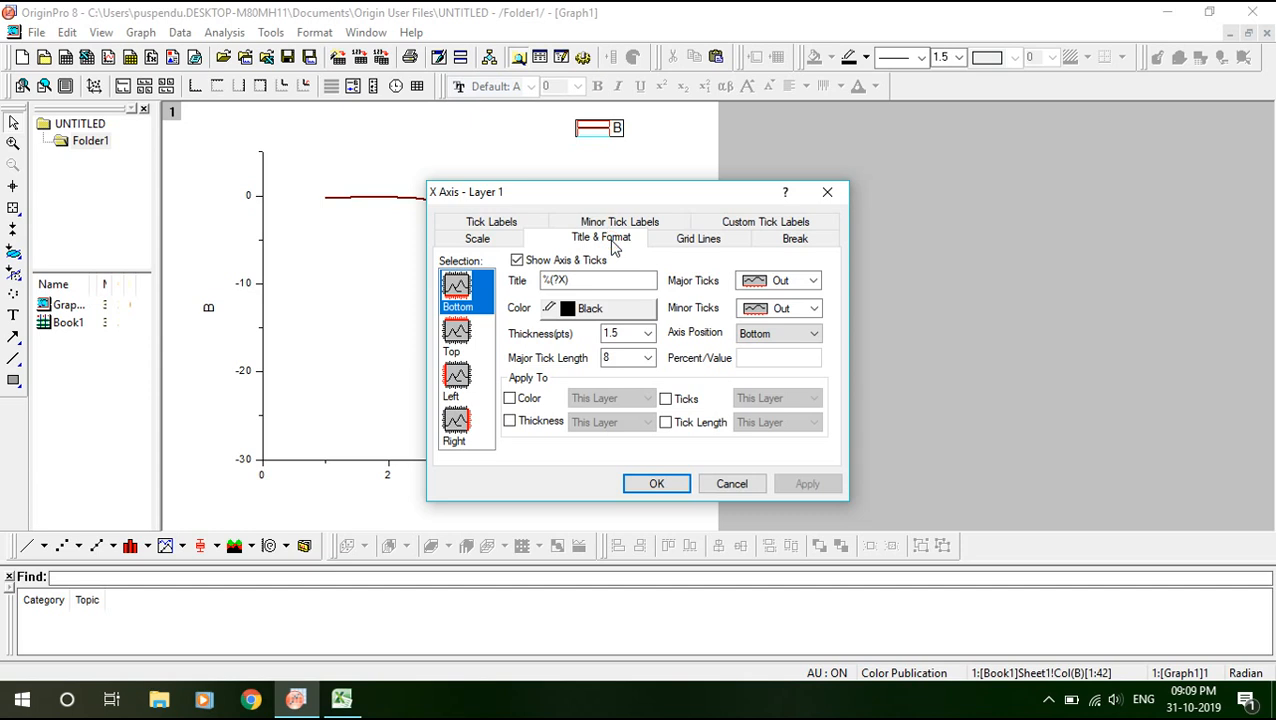
left_click(456, 425)
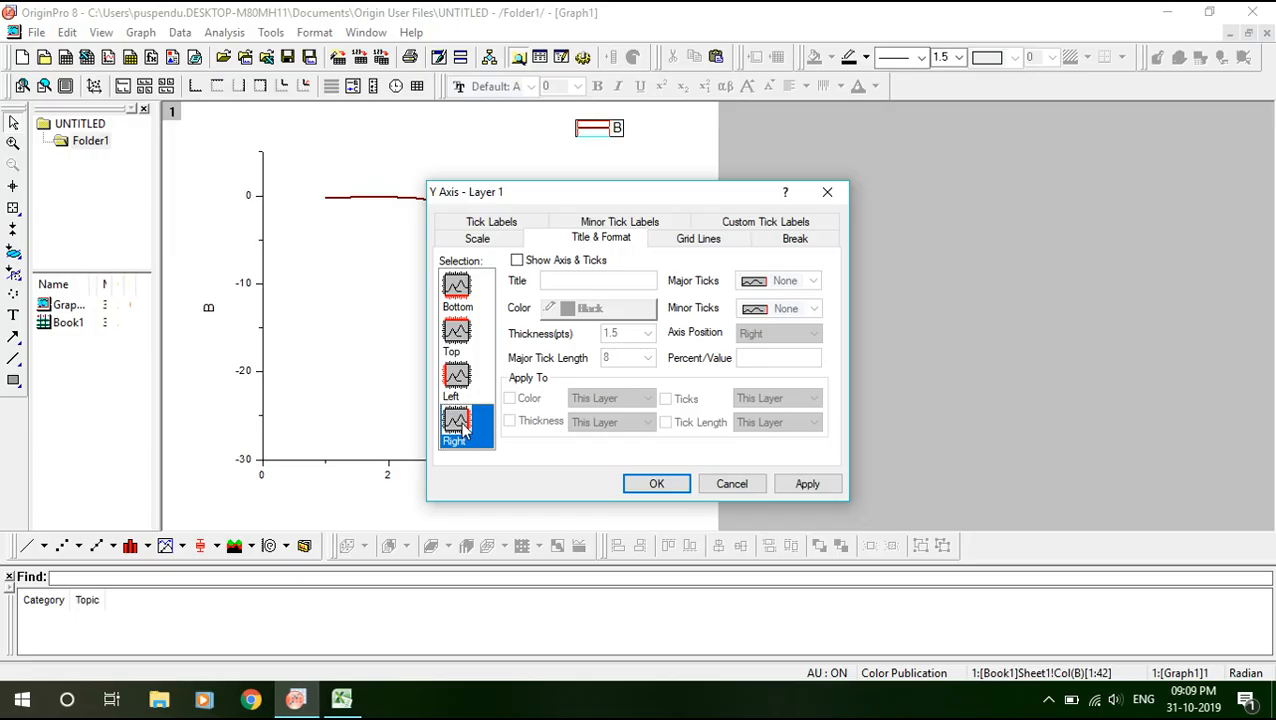
left_click(517, 261)
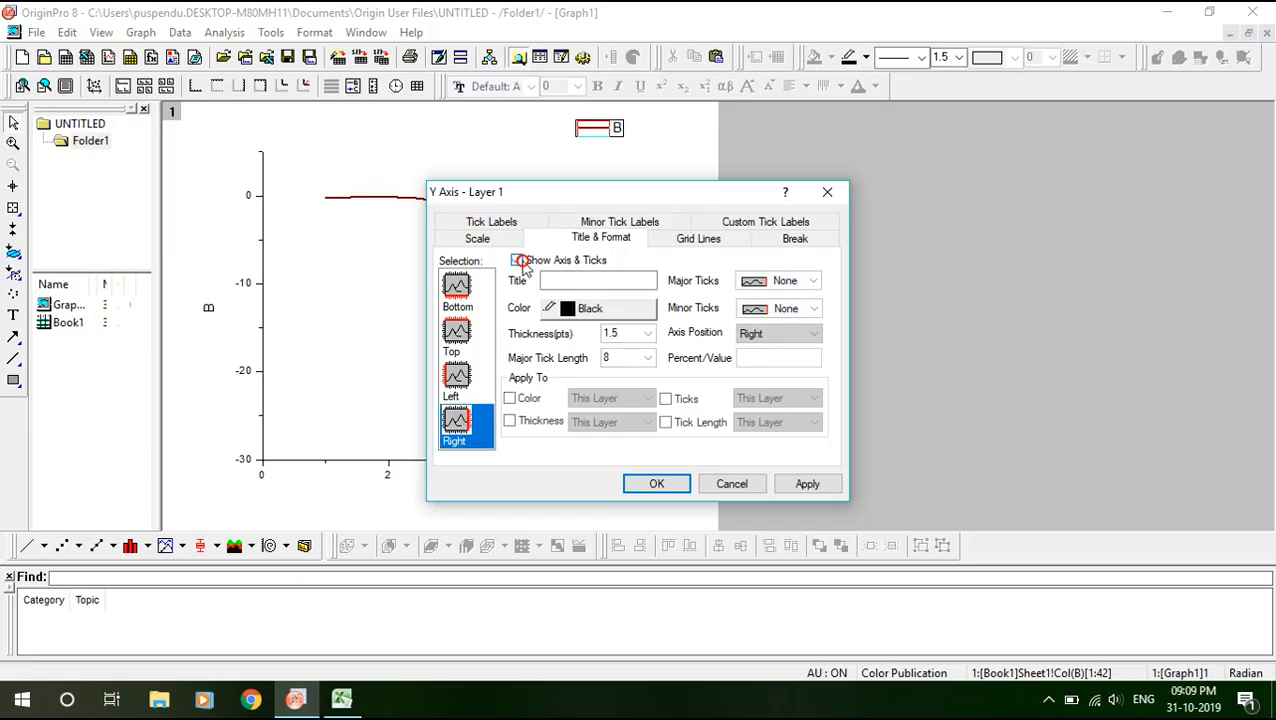
double_click(624, 361)
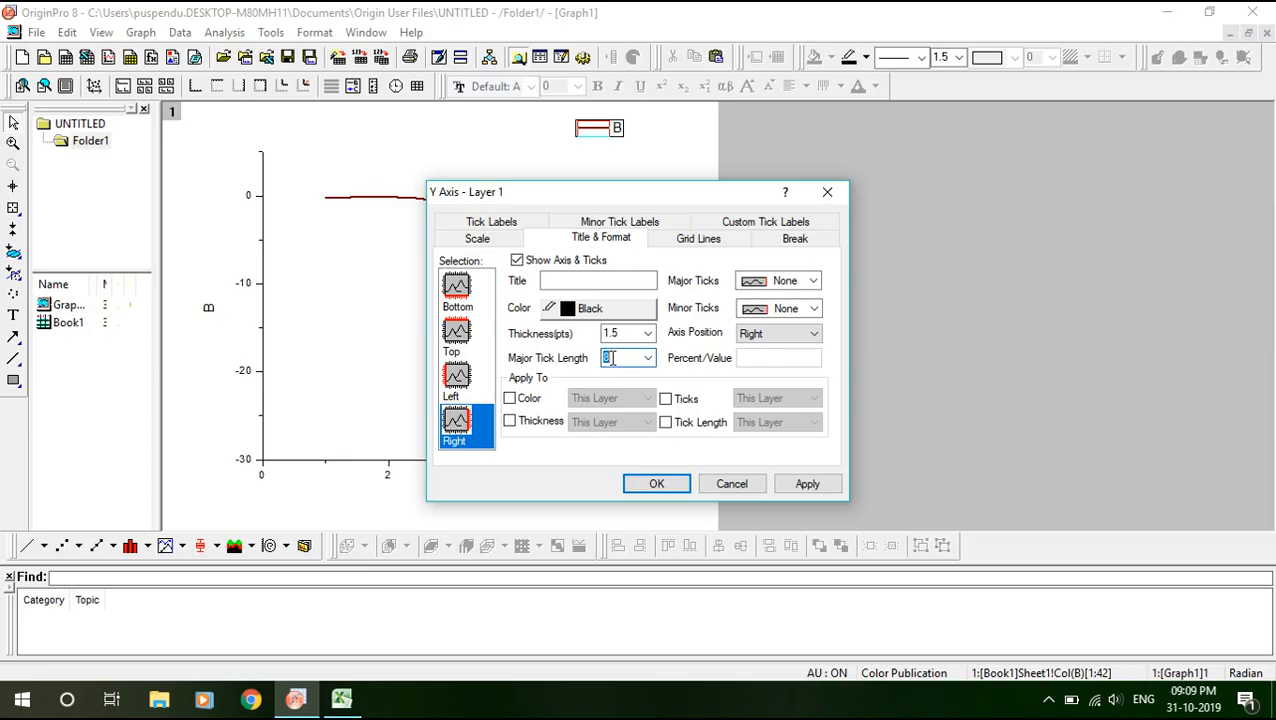
double_click(616, 358)
left_click_drag(670, 191, 385, 124)
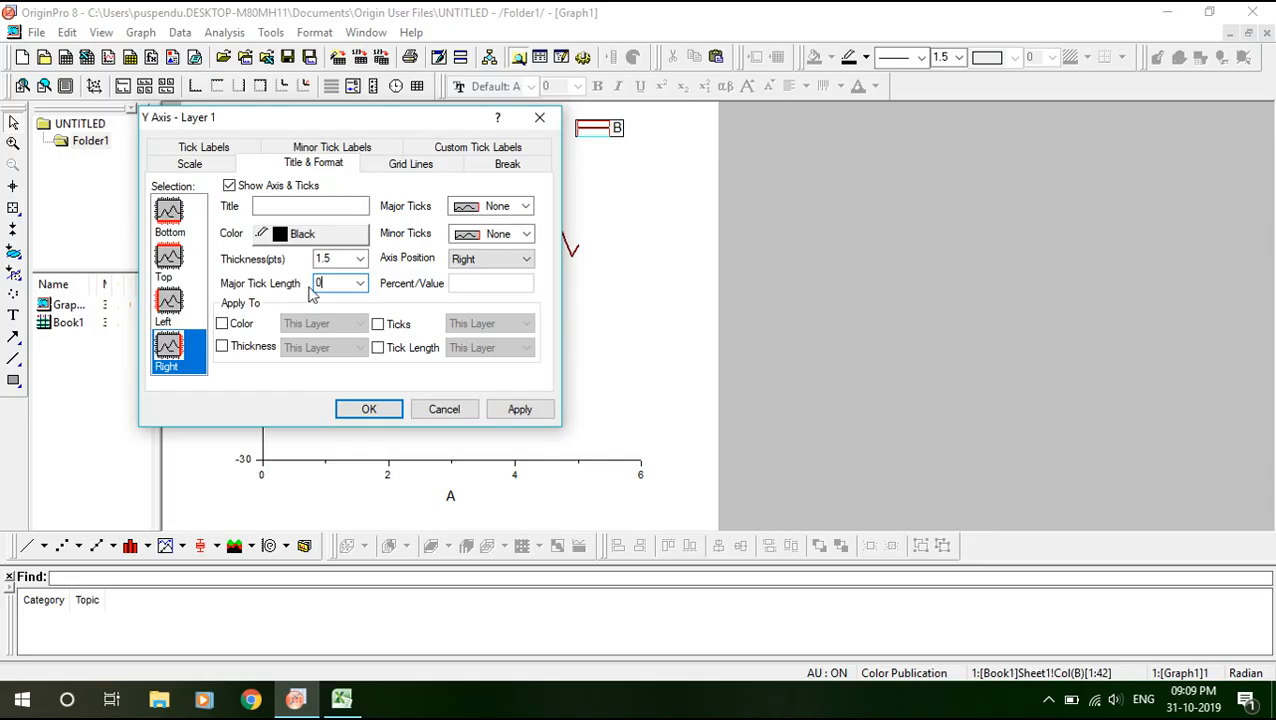
left_click_drag(379, 117, 510, 126)
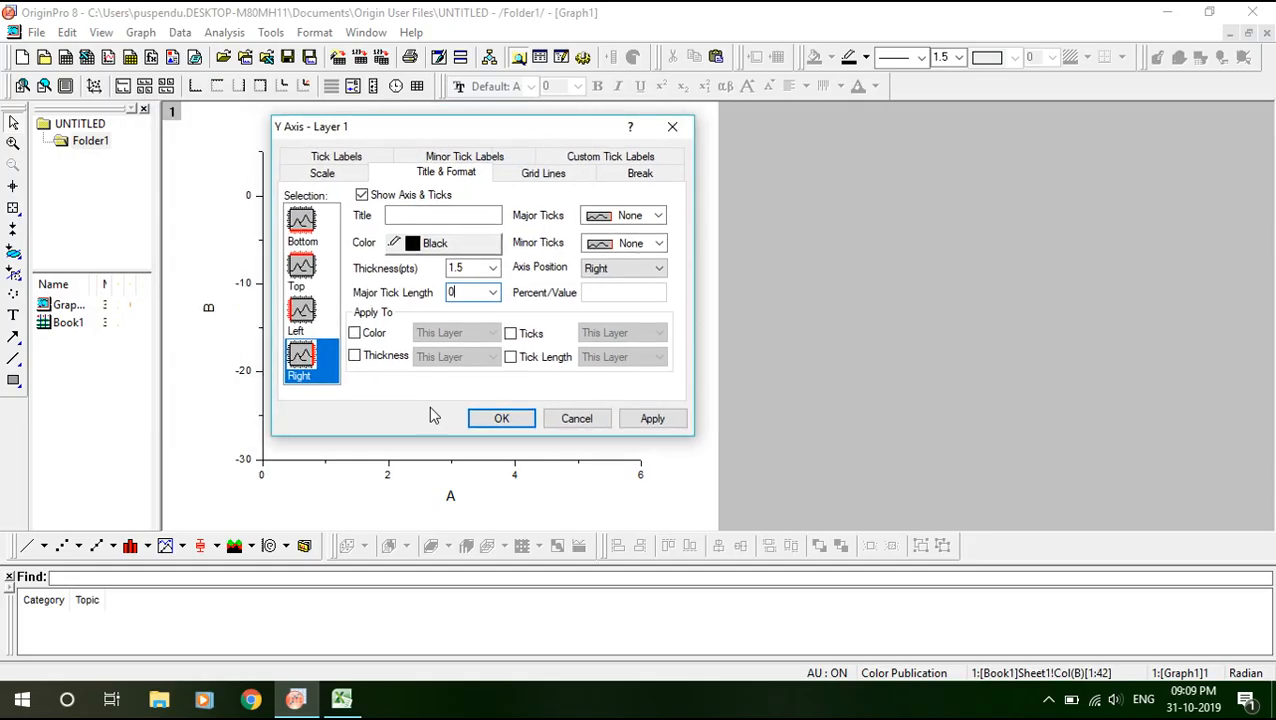
left_click(503, 420)
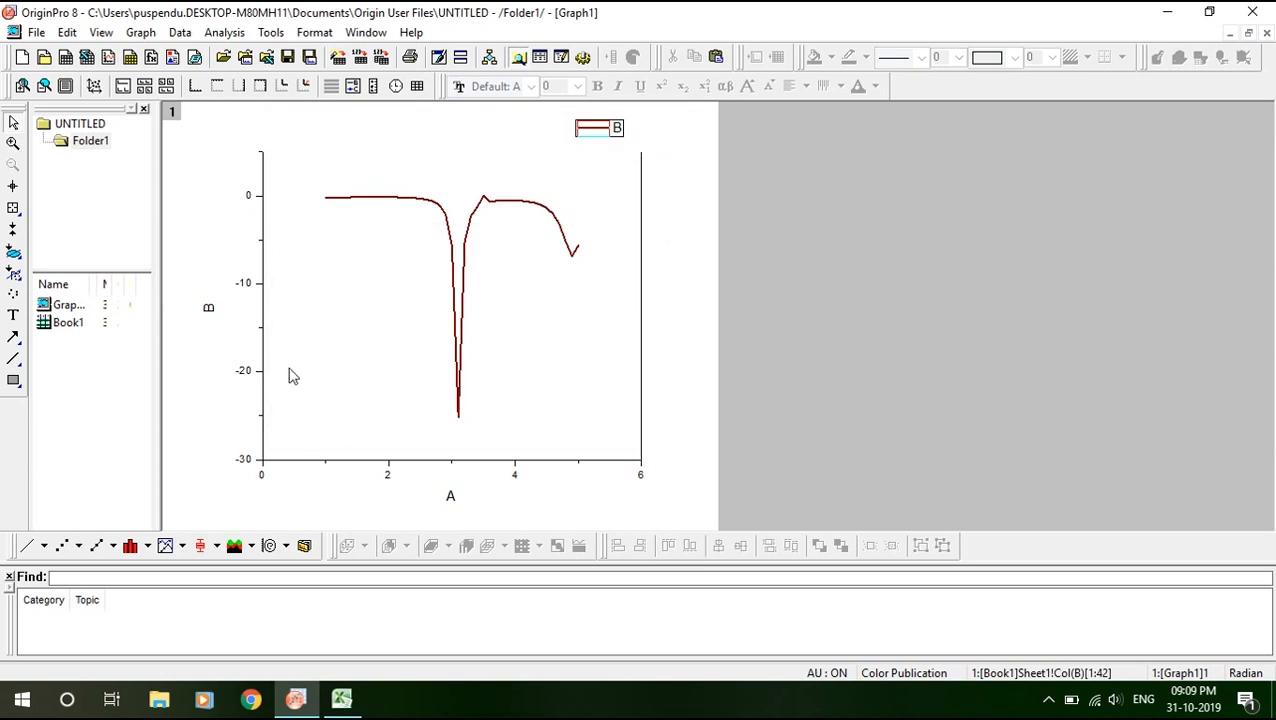
Show the top axis line with a major tick length of 0, then apply and confirm.
double_click(264, 279)
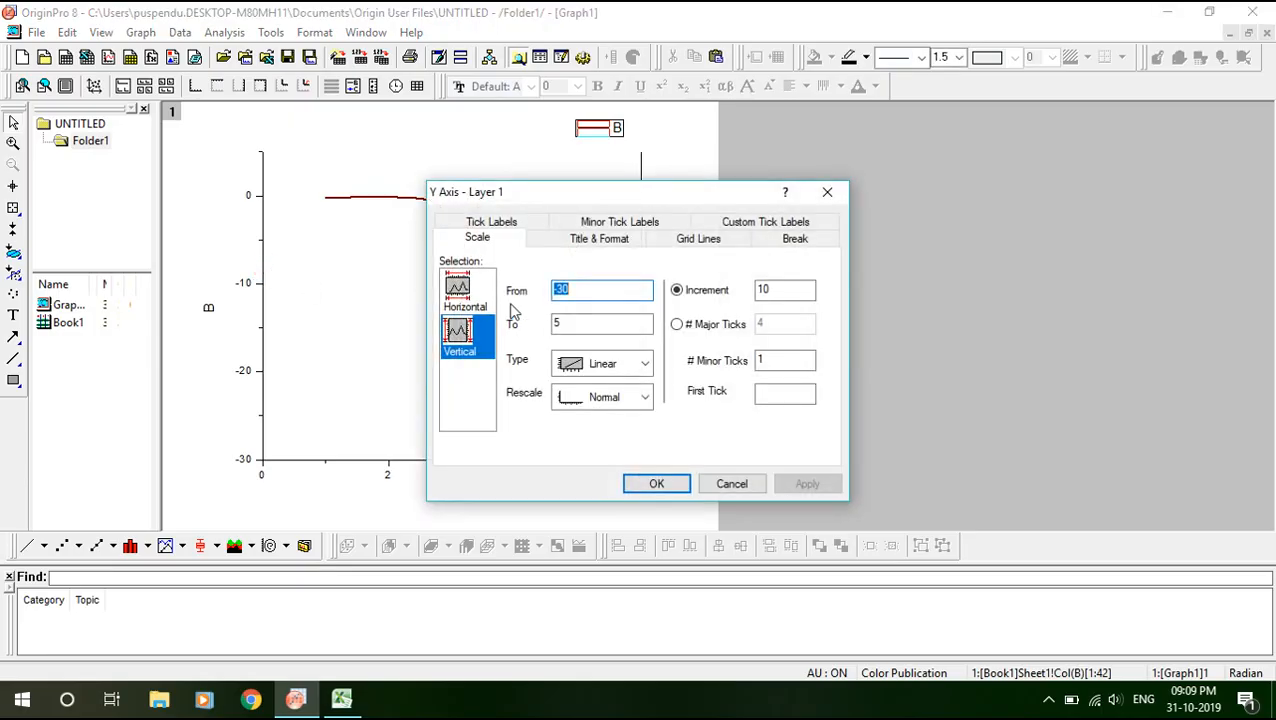
left_click(607, 242)
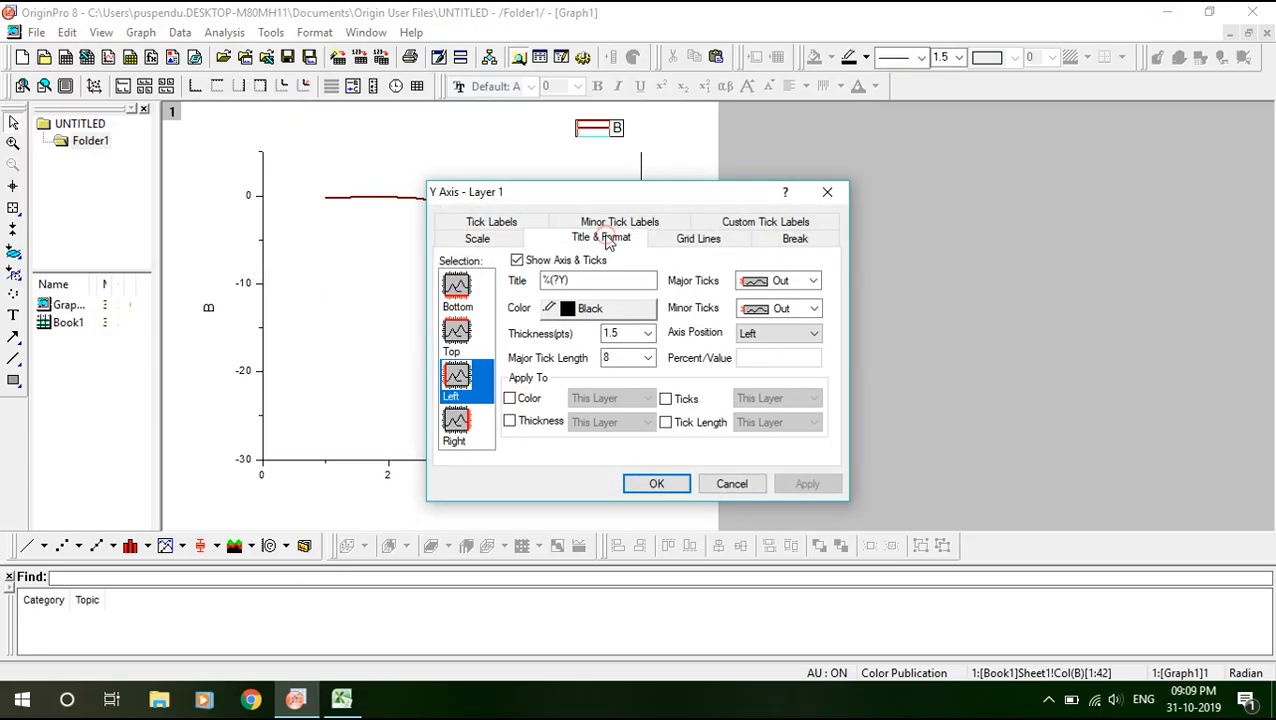
left_click(457, 334)
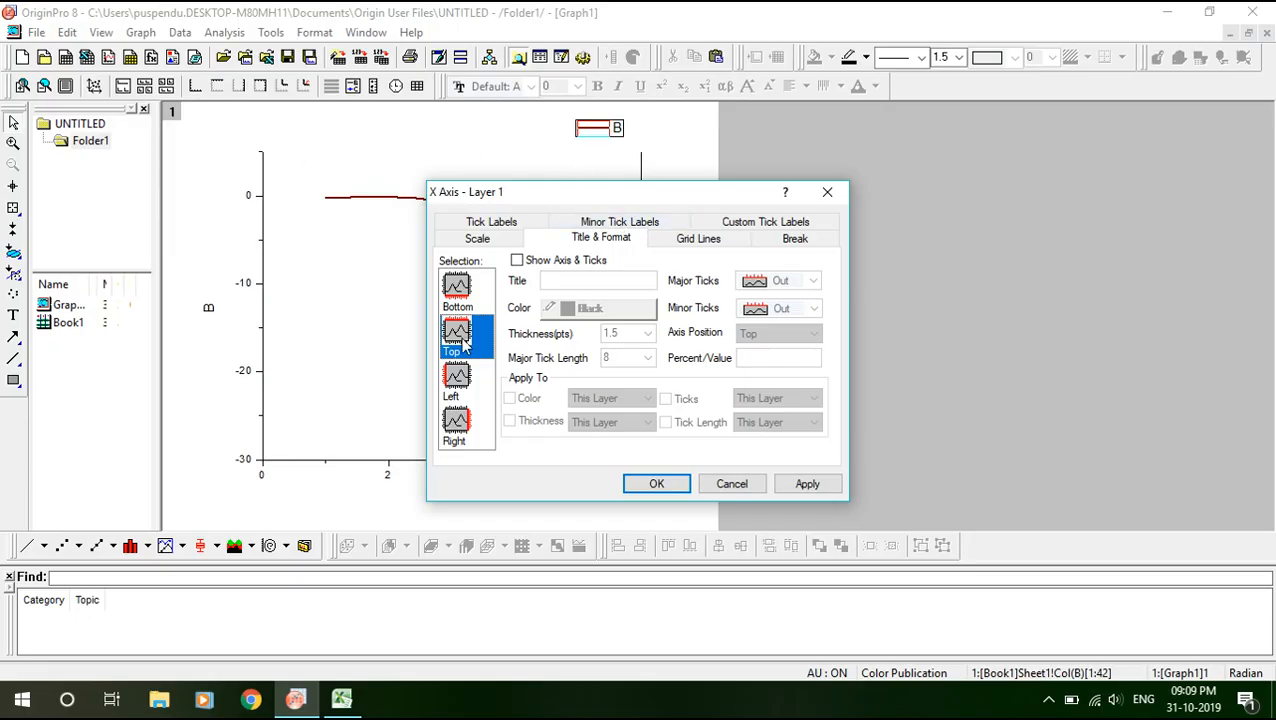
left_click(515, 260)
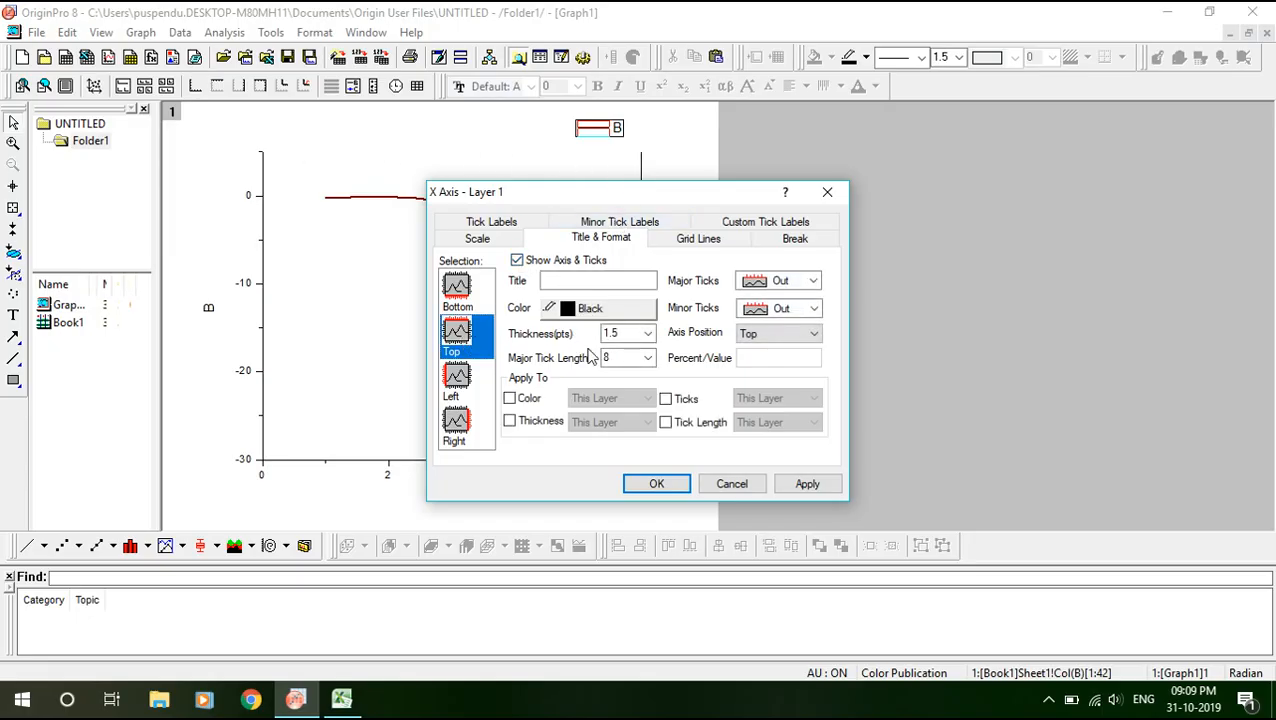
double_click(617, 358)
left_click(808, 485)
left_click(655, 485)
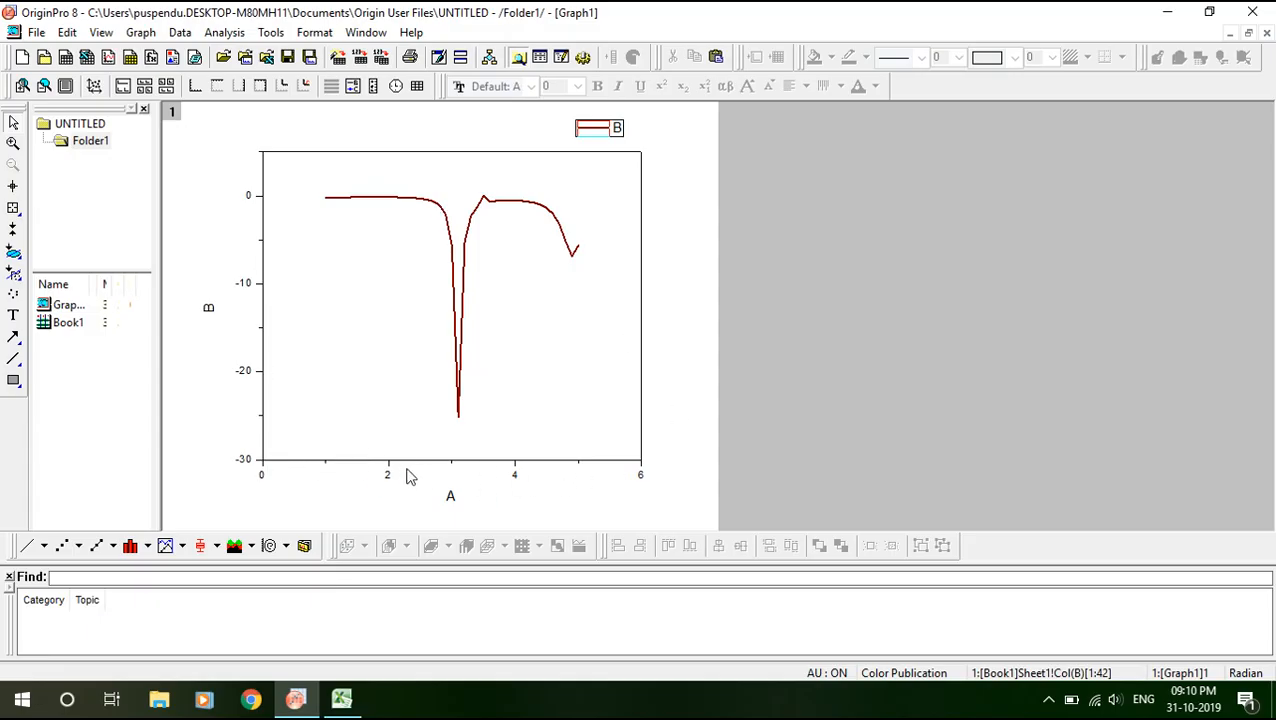
Set the x-axis scale increment to 0.5, then apply and close the dialog.
double_click(476, 464)
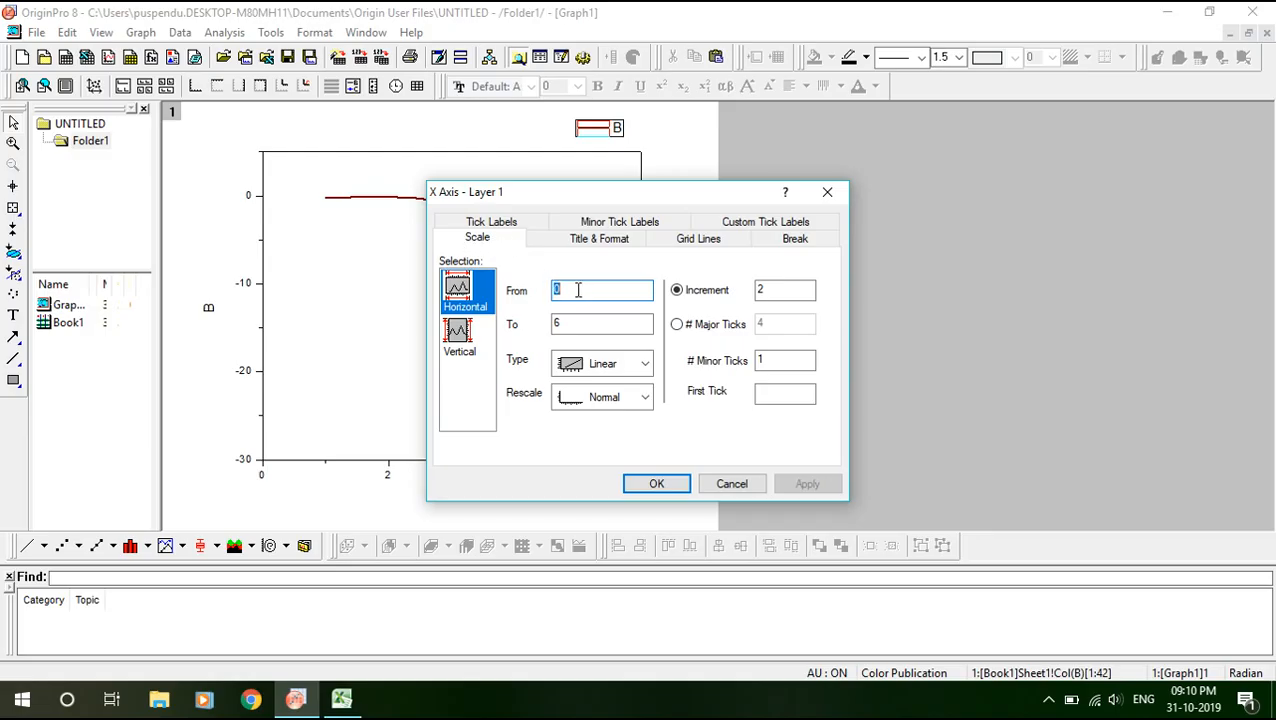
left_click_drag(612, 199, 683, 178)
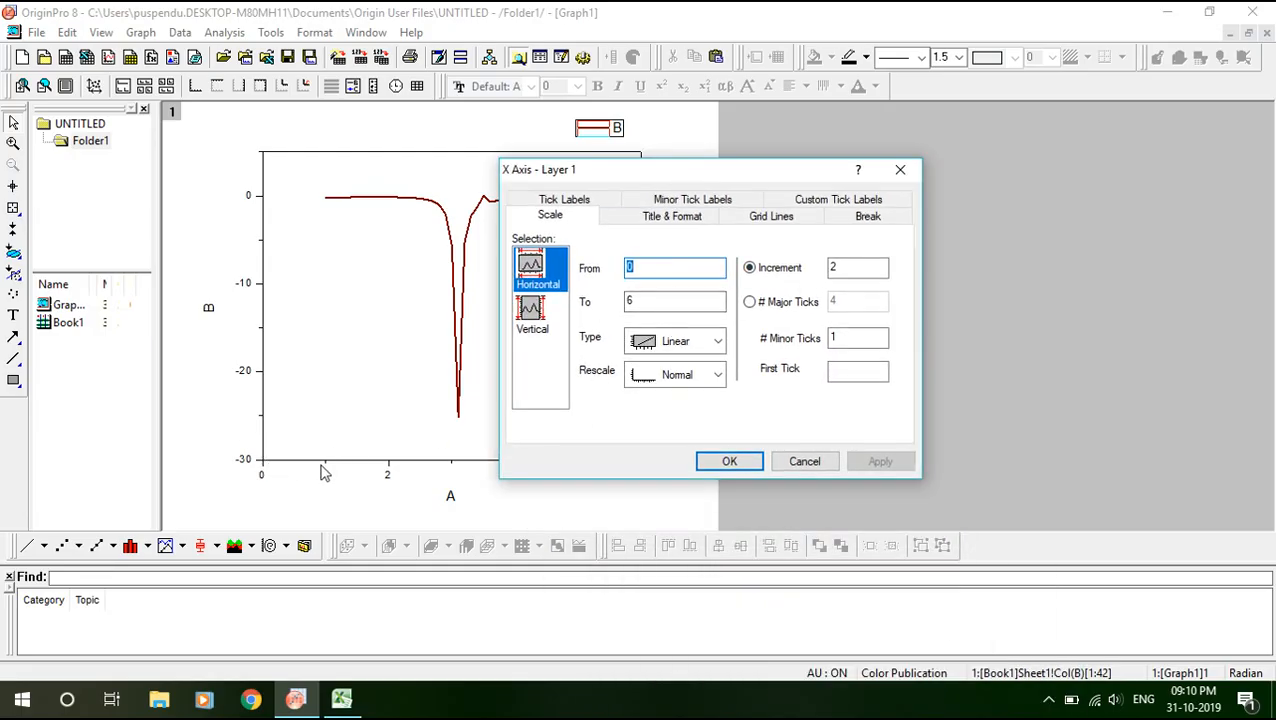
double_click(843, 268)
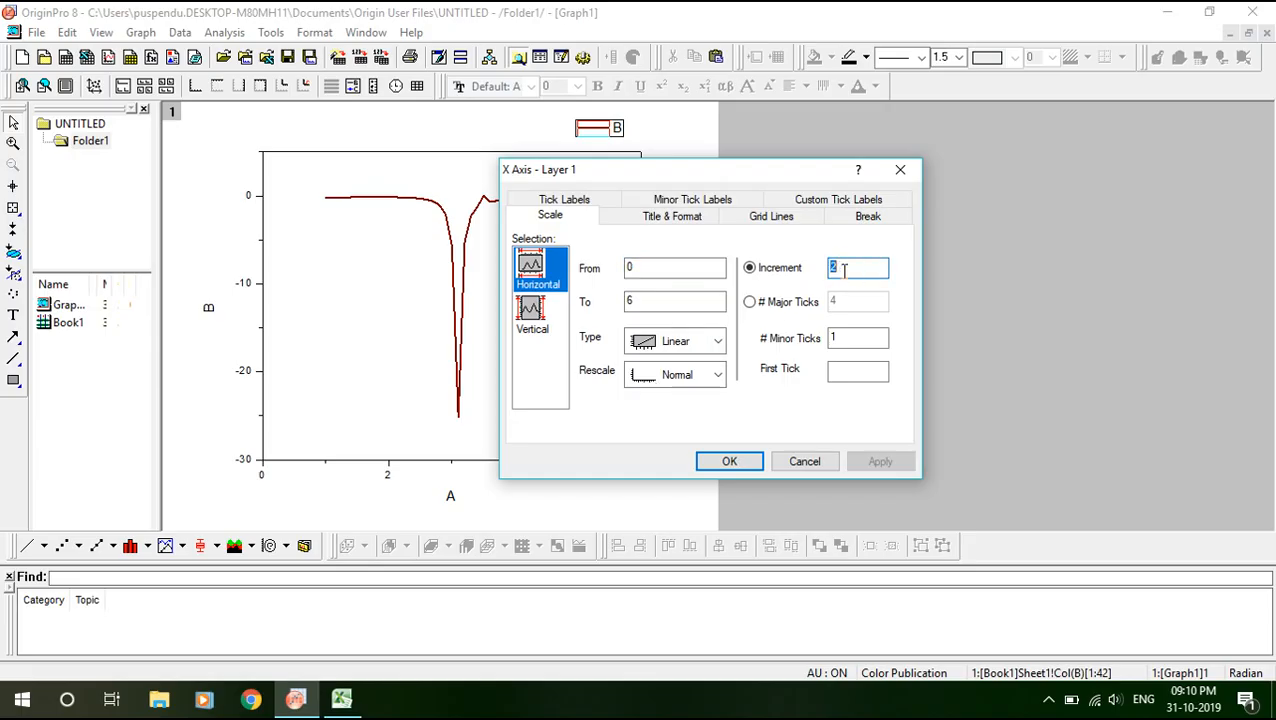
key("BackSpace")
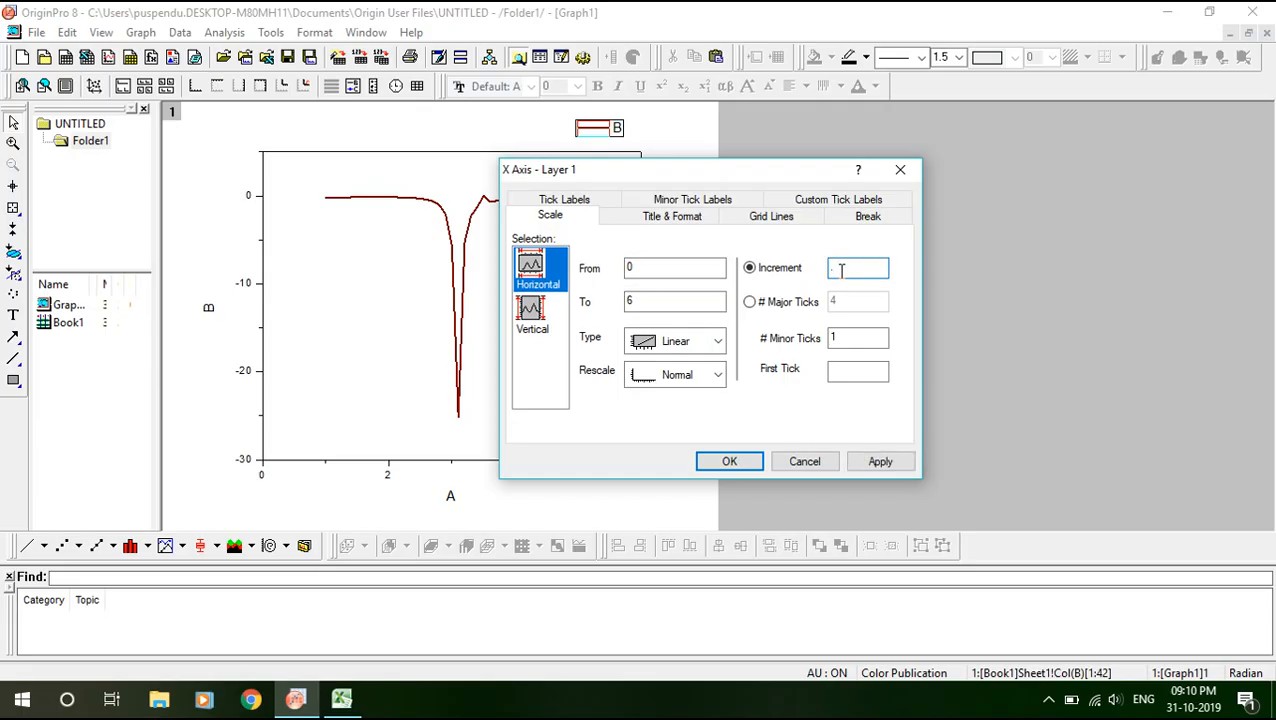
type(".5")
left_click(637, 302)
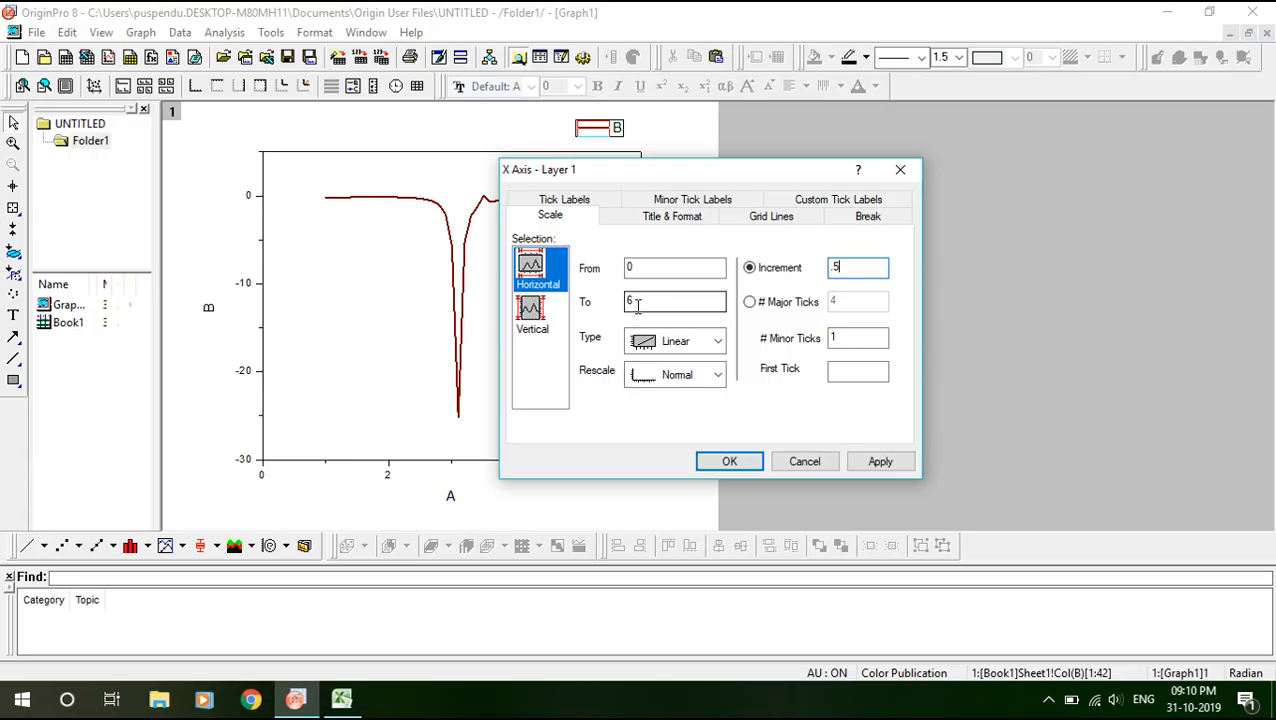
left_click(881, 465)
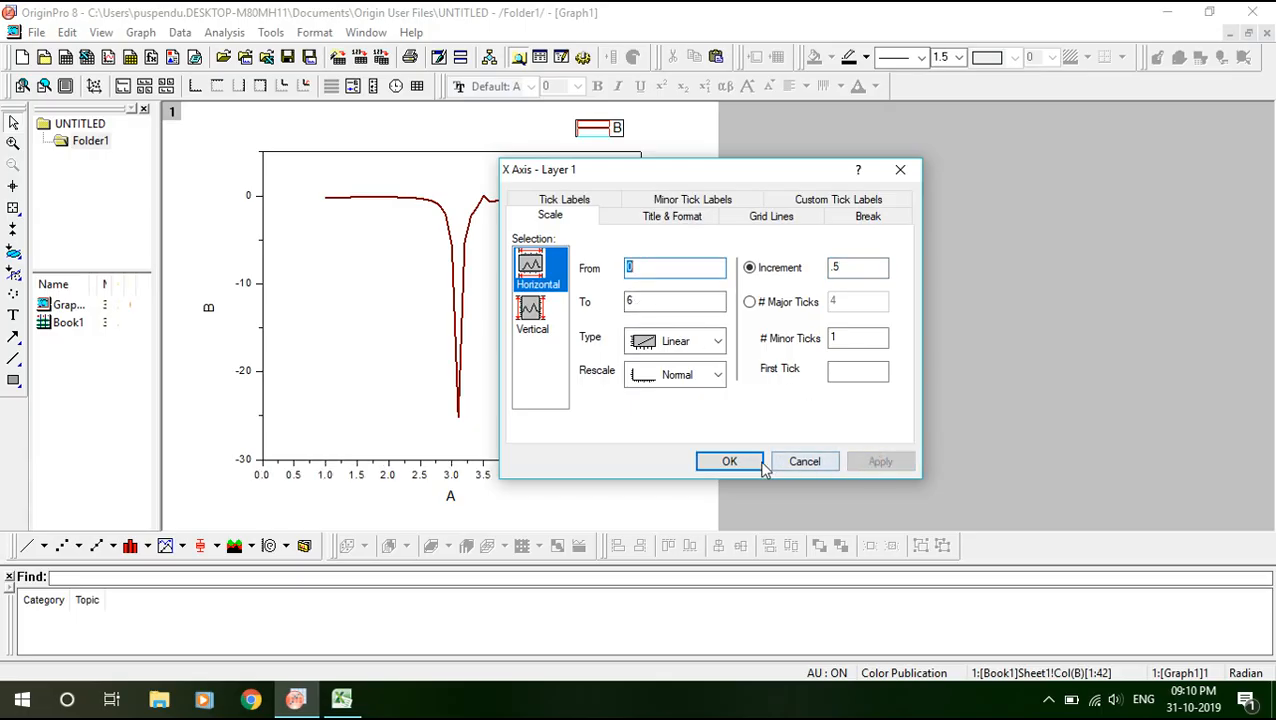
left_click(729, 462)
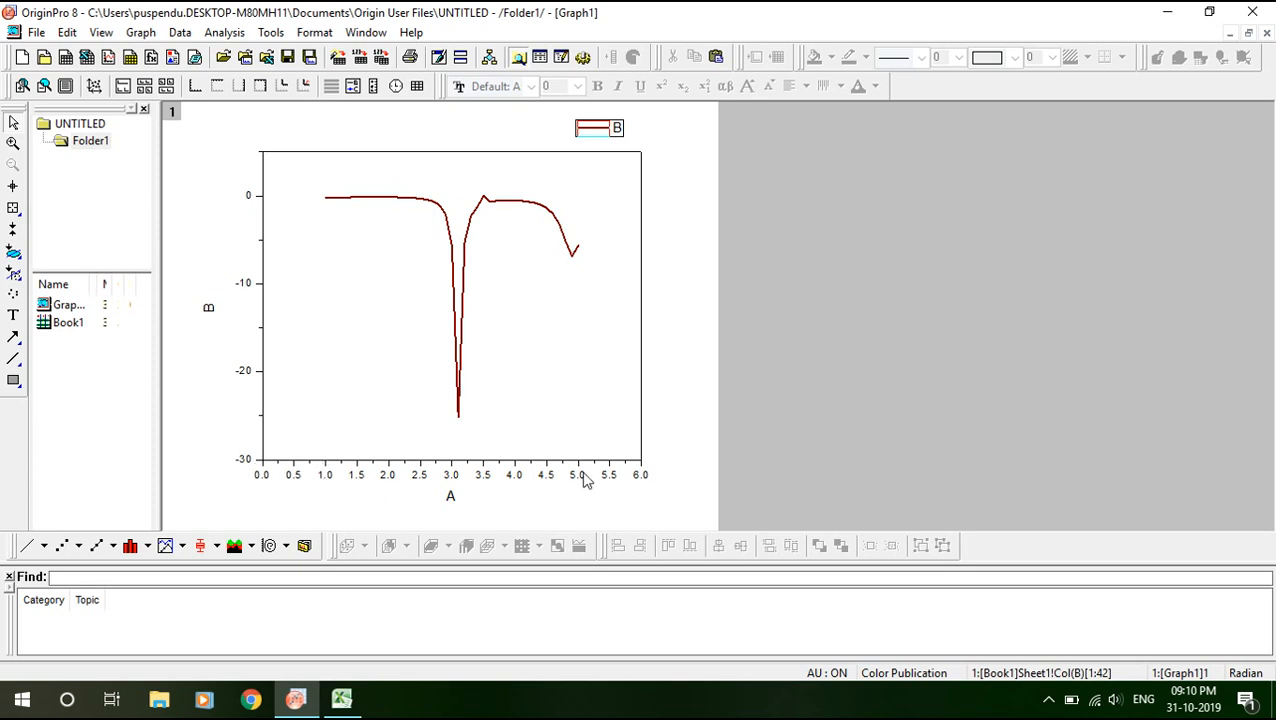
Set the y-axis scale to end at 2 with an increment of 5, and apply.
double_click(264, 262)
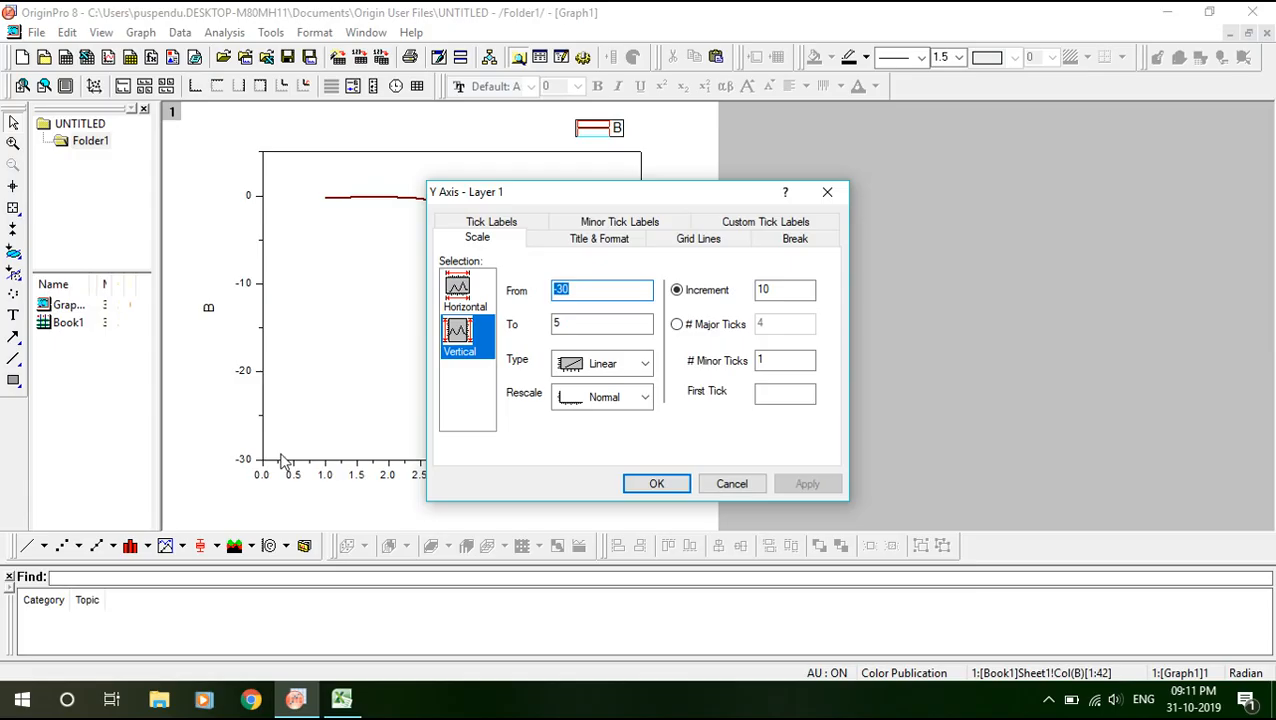
double_click(571, 322)
type("2")
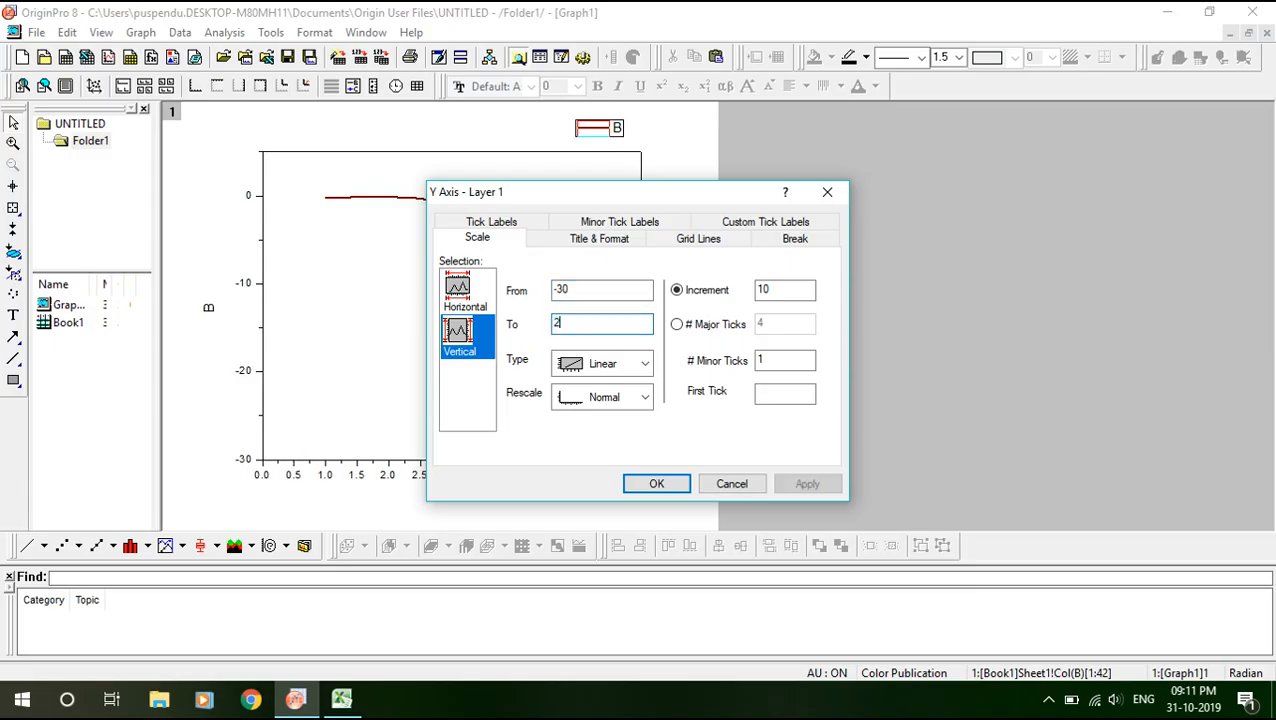
left_click(786, 287)
left_click_drag(786, 288, 746, 298)
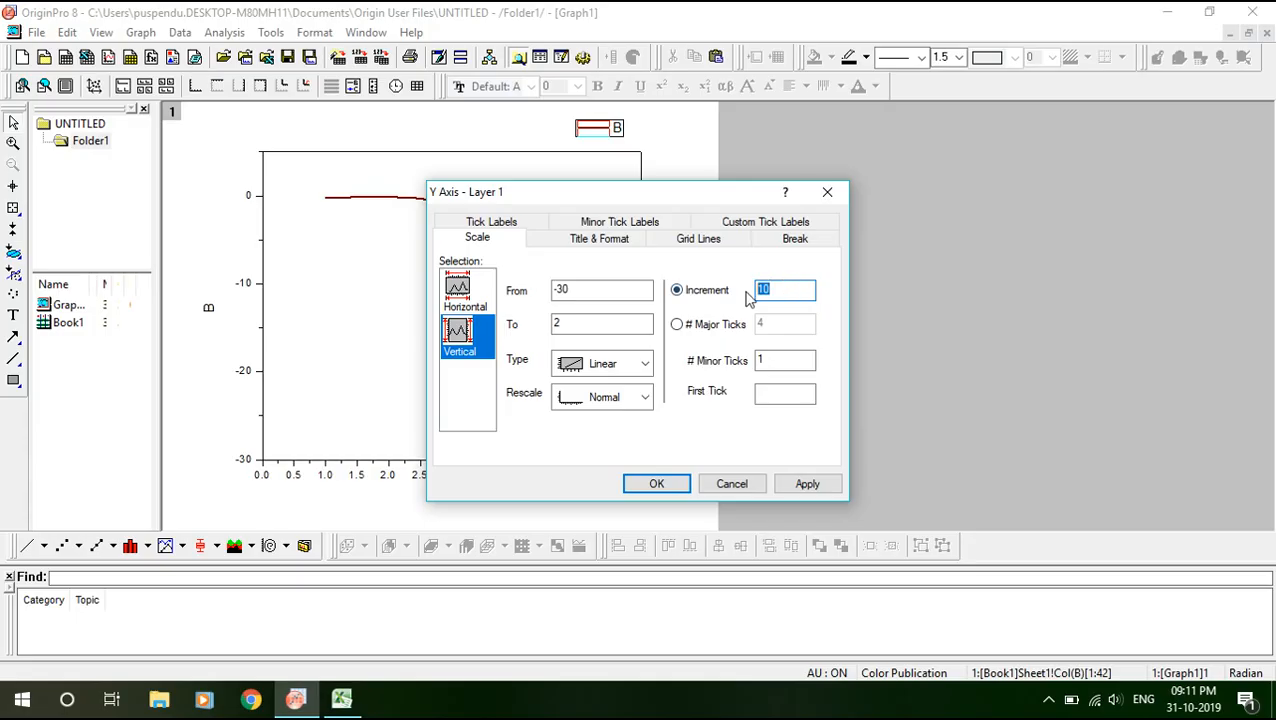
type("5")
left_click(805, 484)
Close the y-axis settings after checking the graph, then reopen the x-axis settings.
left_click_drag(671, 200, 976, 176)
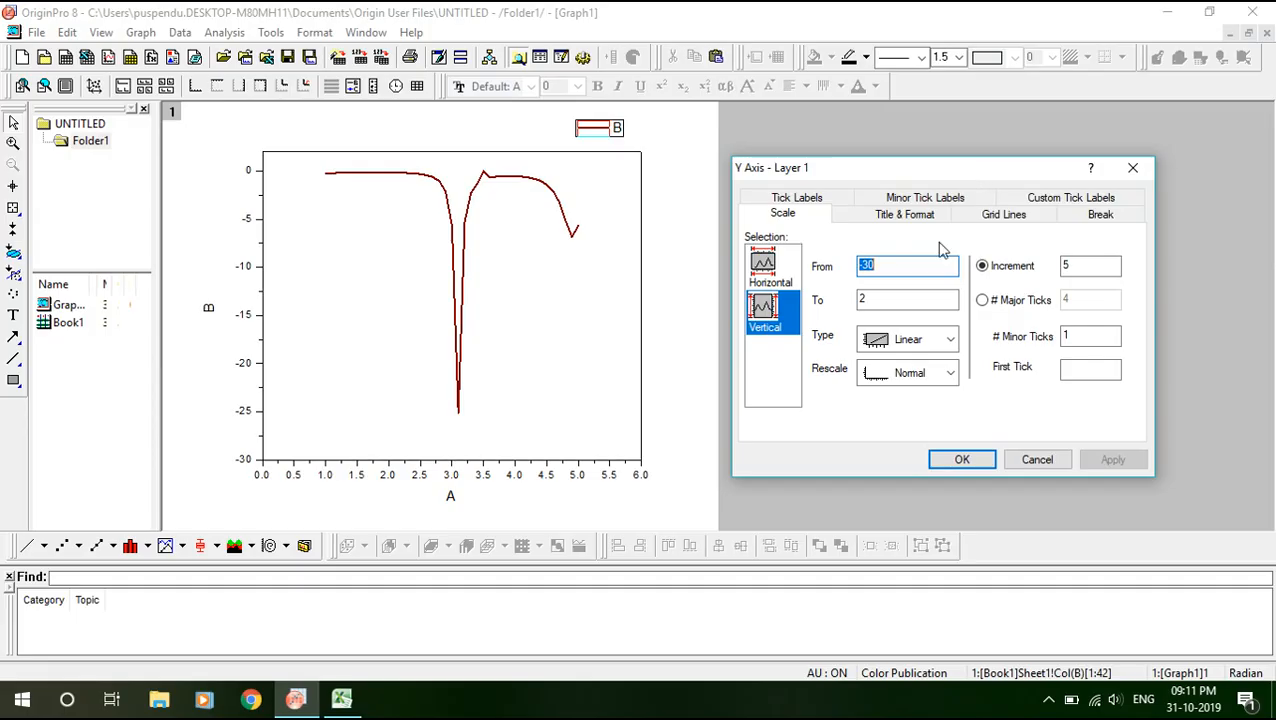
left_click_drag(948, 174, 863, 157)
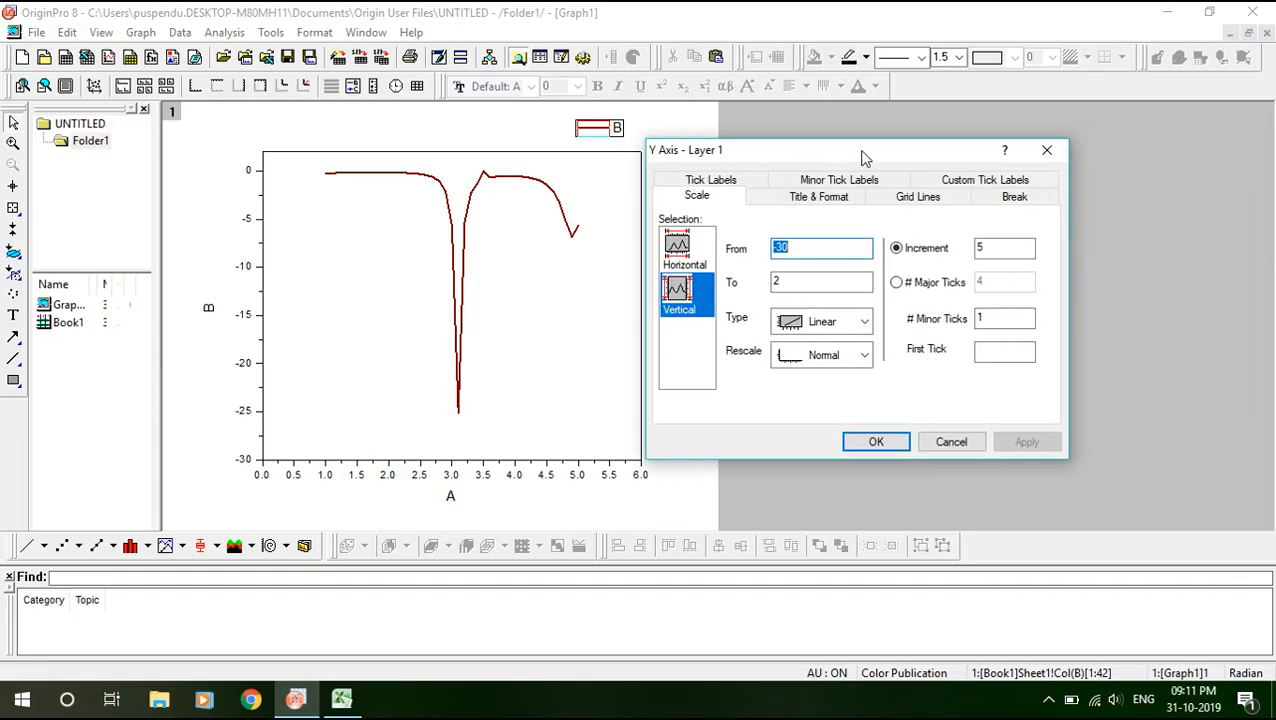
left_click(1046, 149)
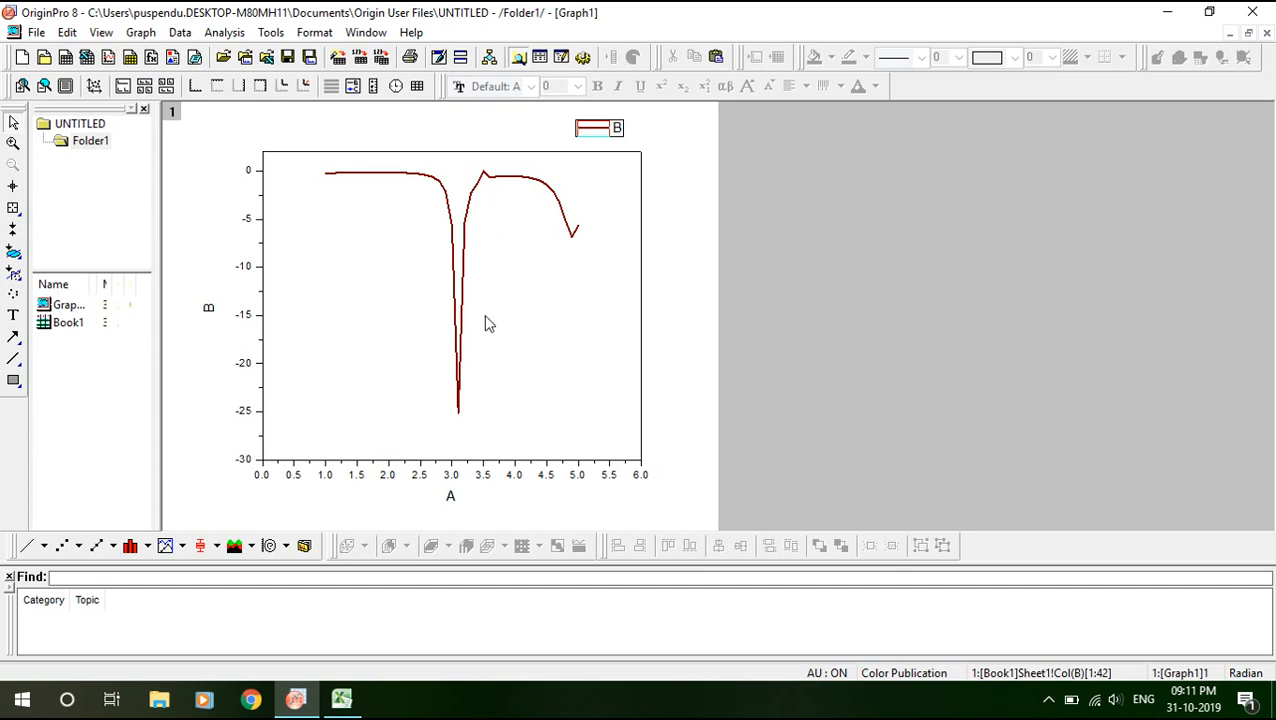
double_click(458, 467)
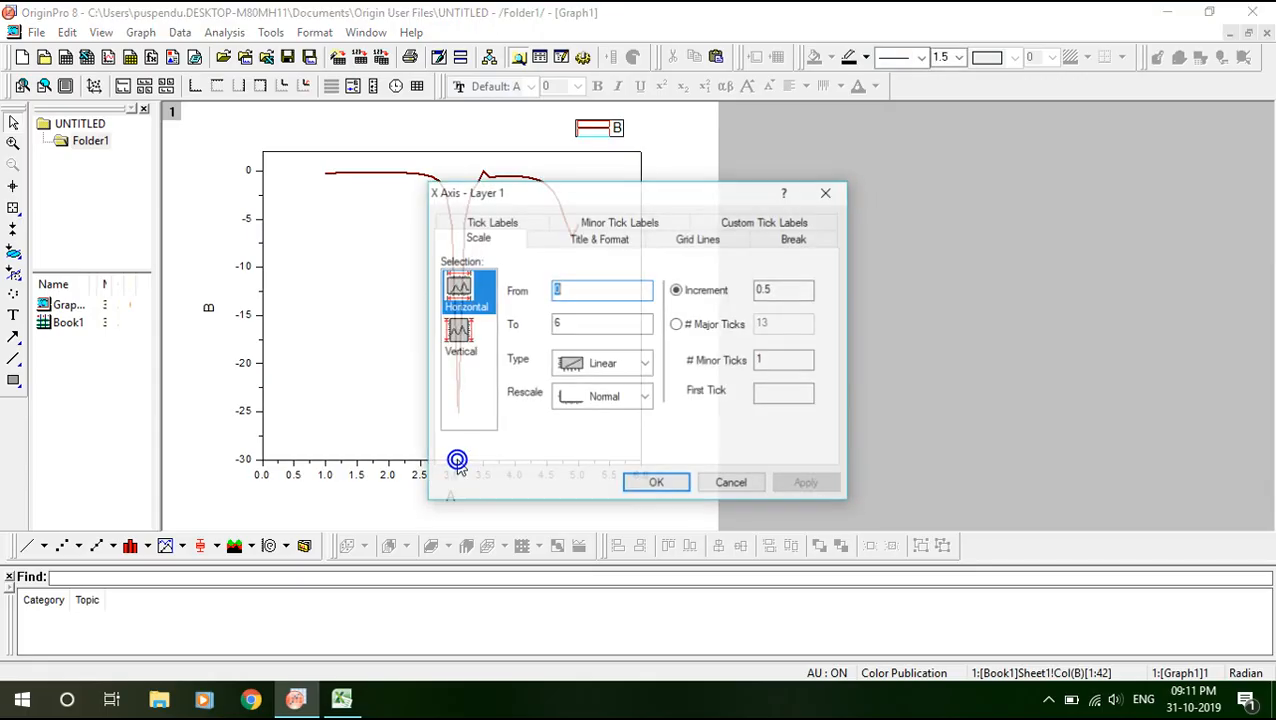
Enable major vertical grid lines in Gray with Dash Dot style, and apply.
left_click(683, 245)
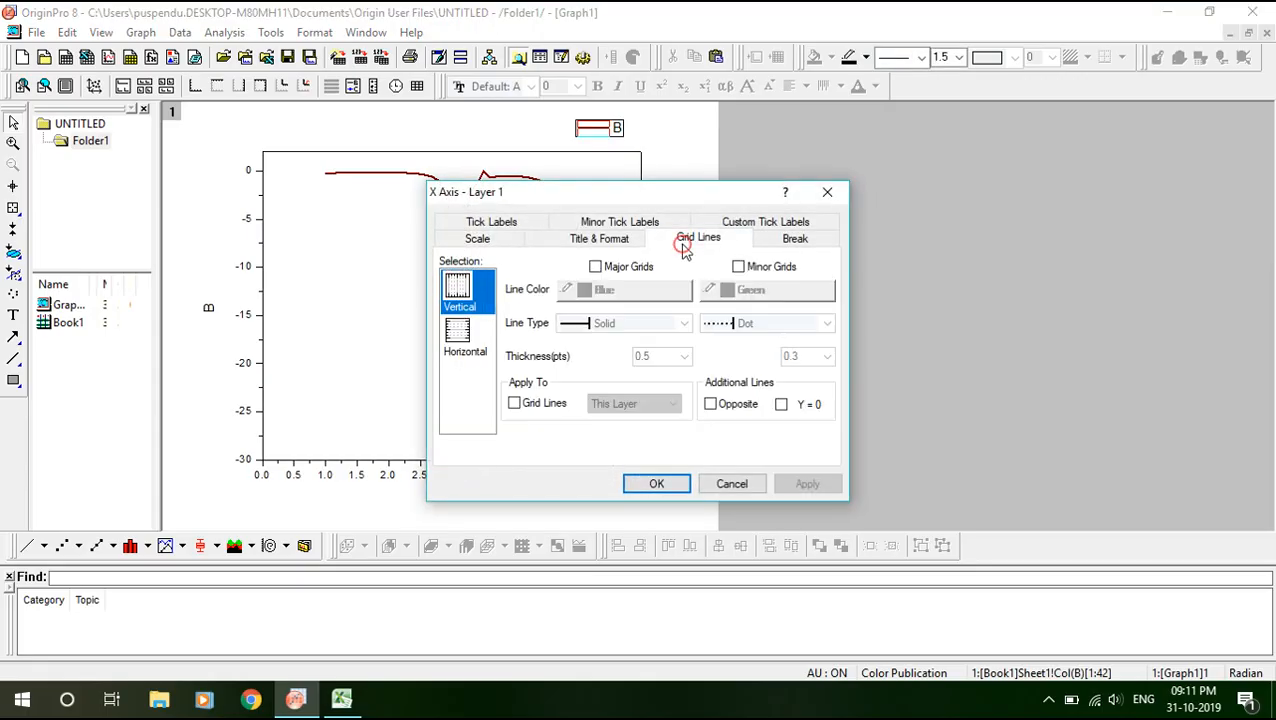
left_click(597, 267)
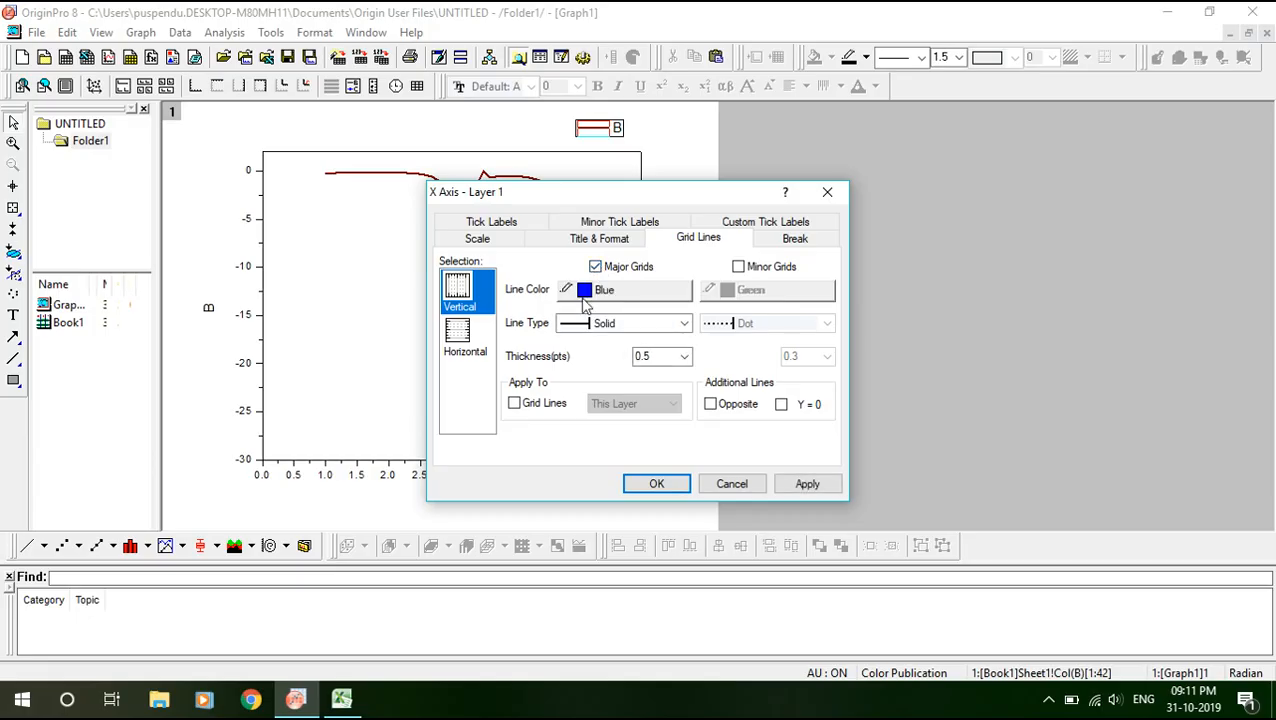
left_click(586, 290)
left_click(628, 358)
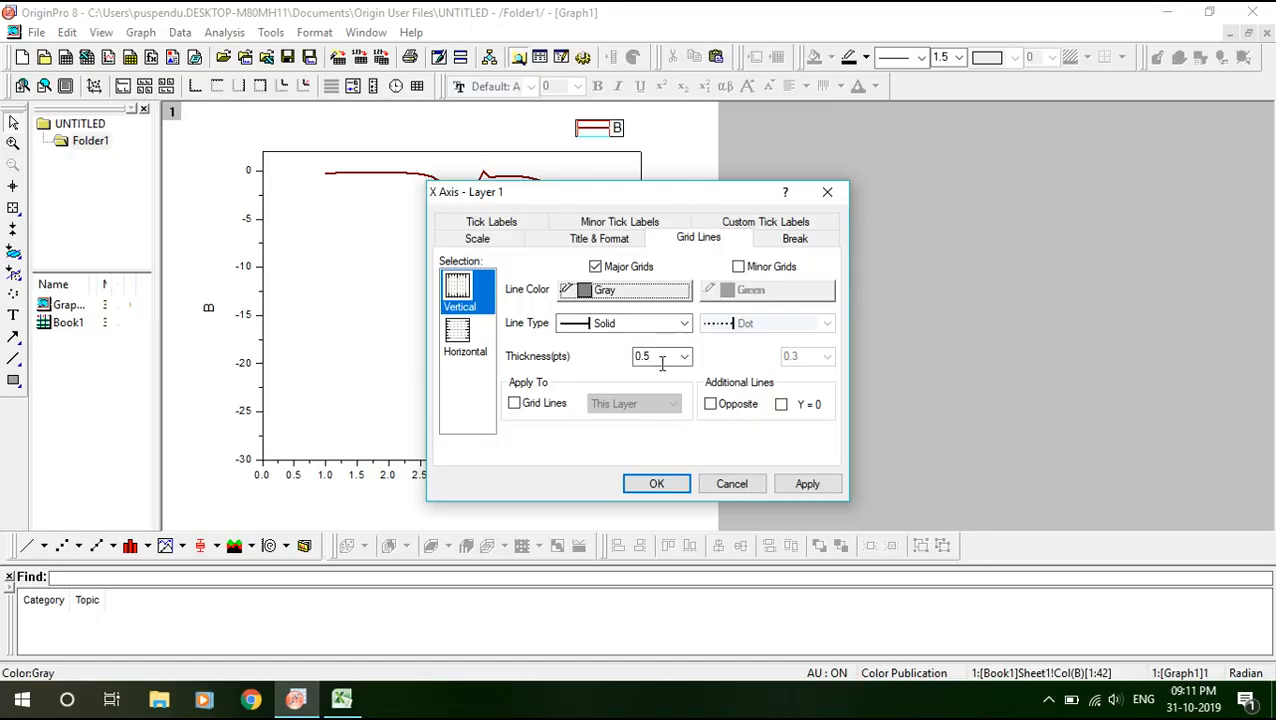
left_click(613, 326)
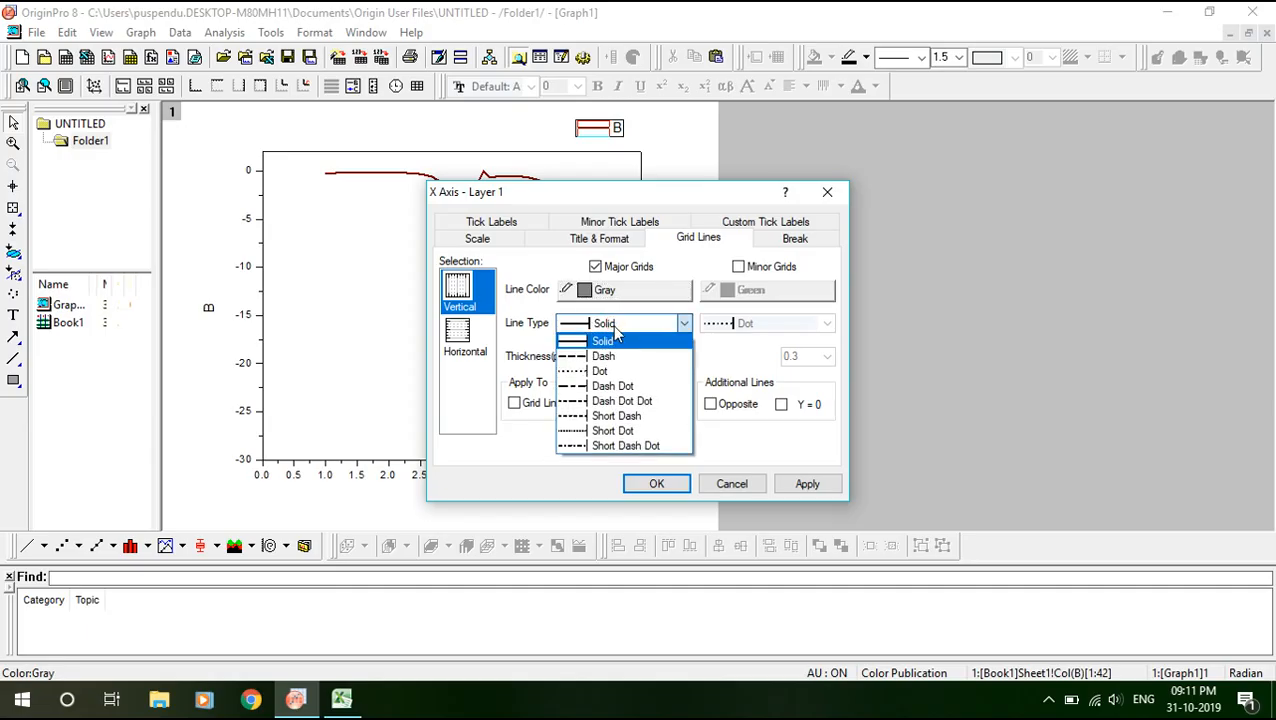
left_click(612, 385)
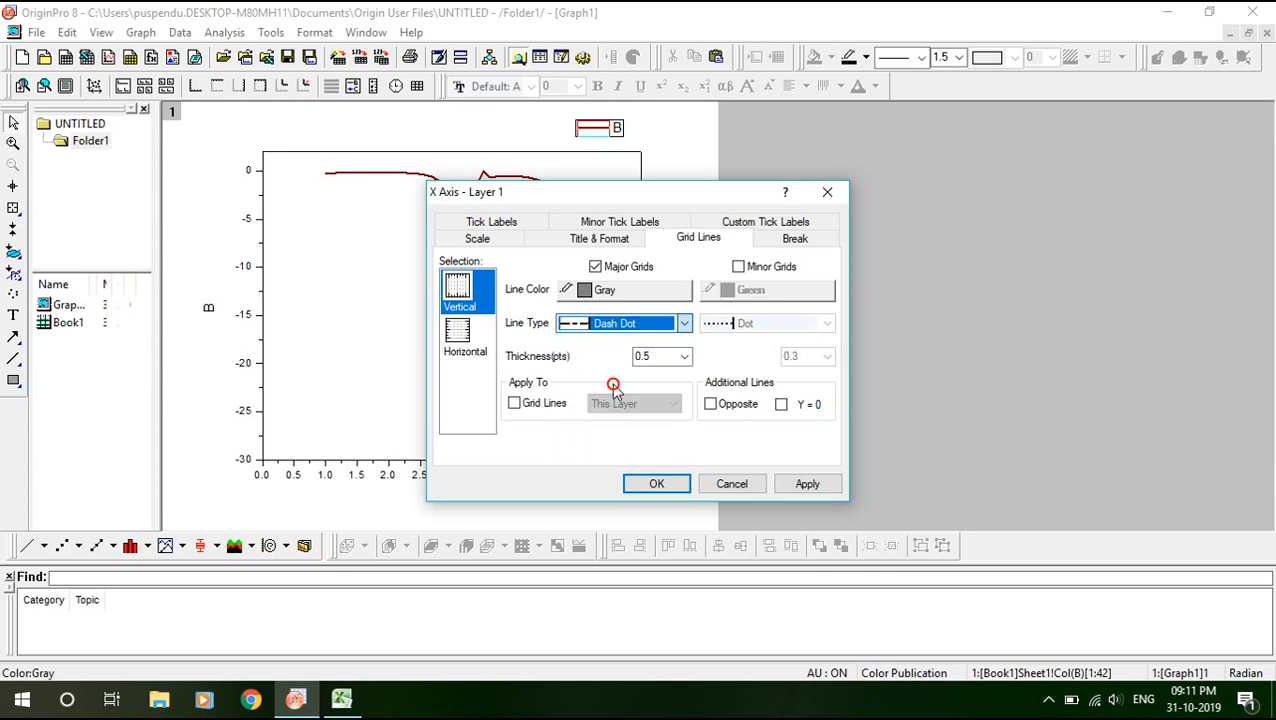
left_click(800, 486)
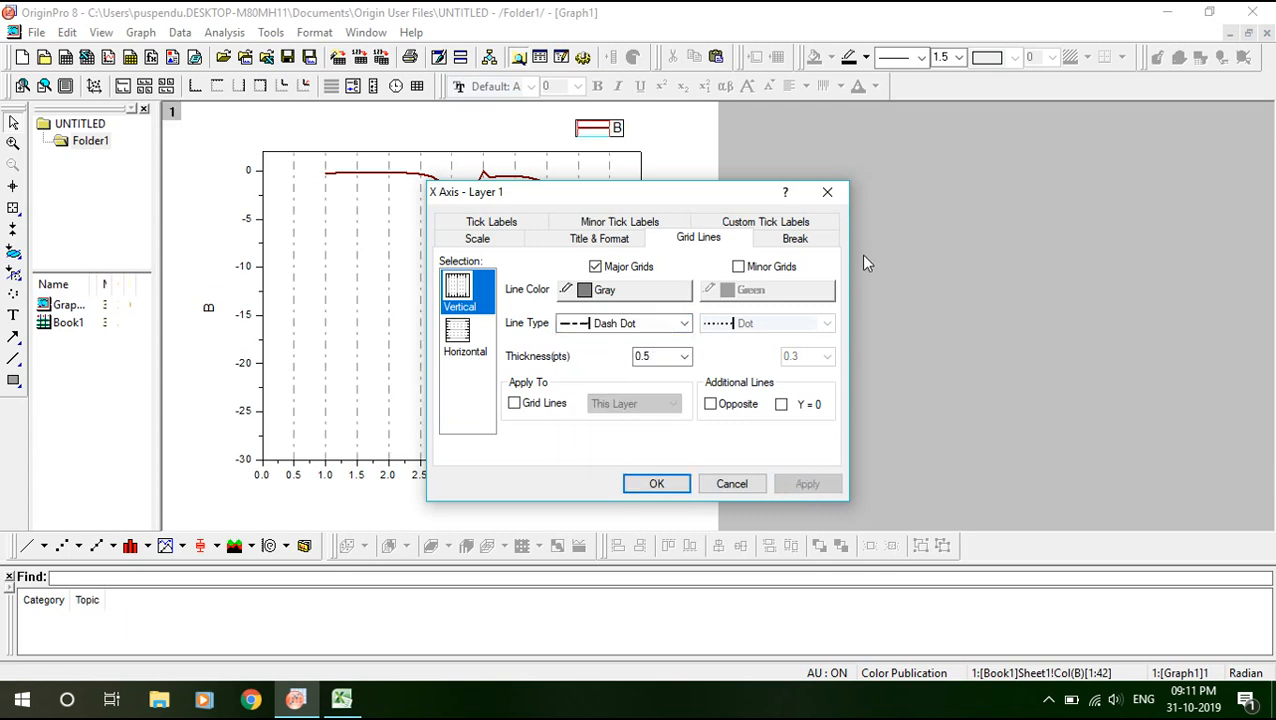
left_click(827, 191)
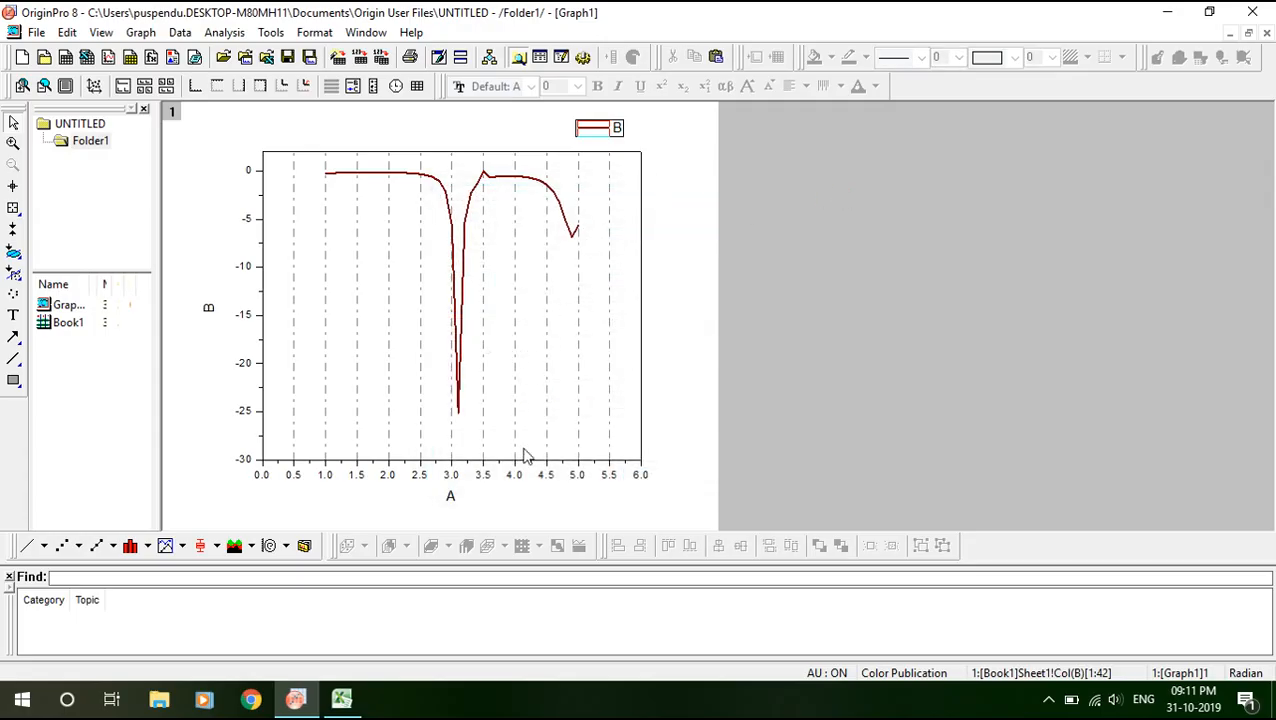
Enable y-axis major grid lines in Gray with Dash Dot style, then apply and confirm.
double_click(264, 244)
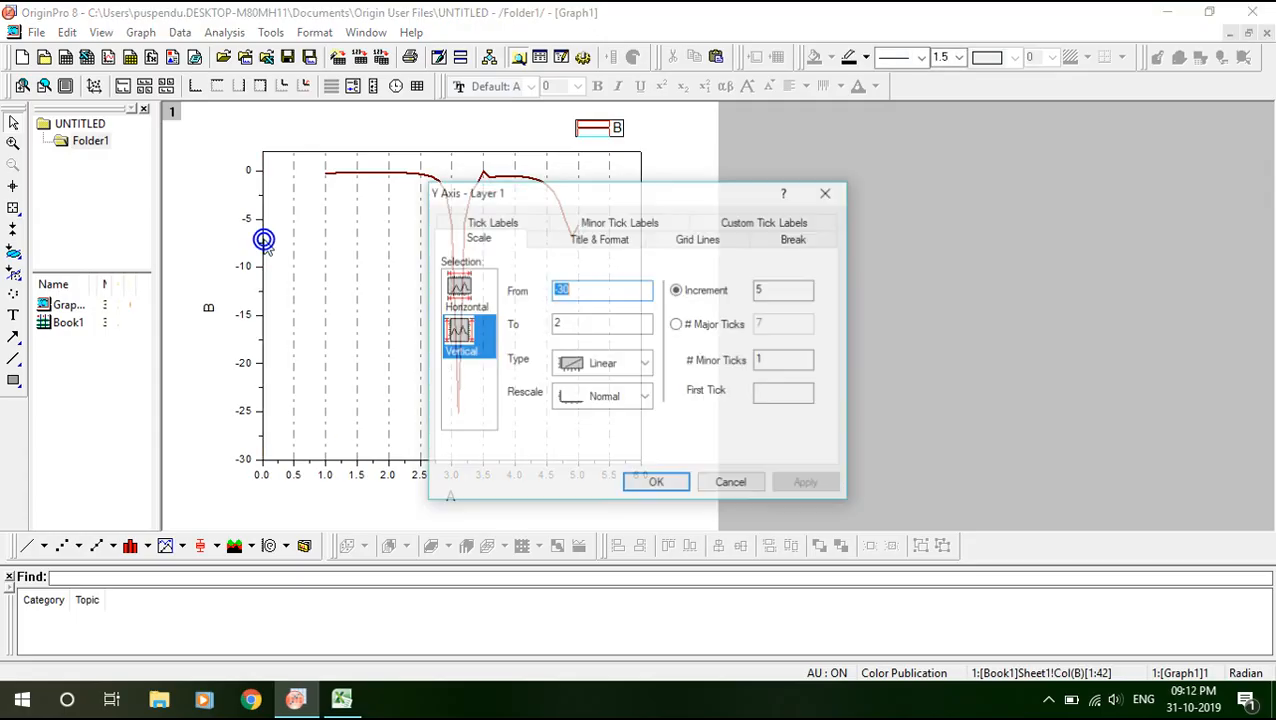
left_click(697, 240)
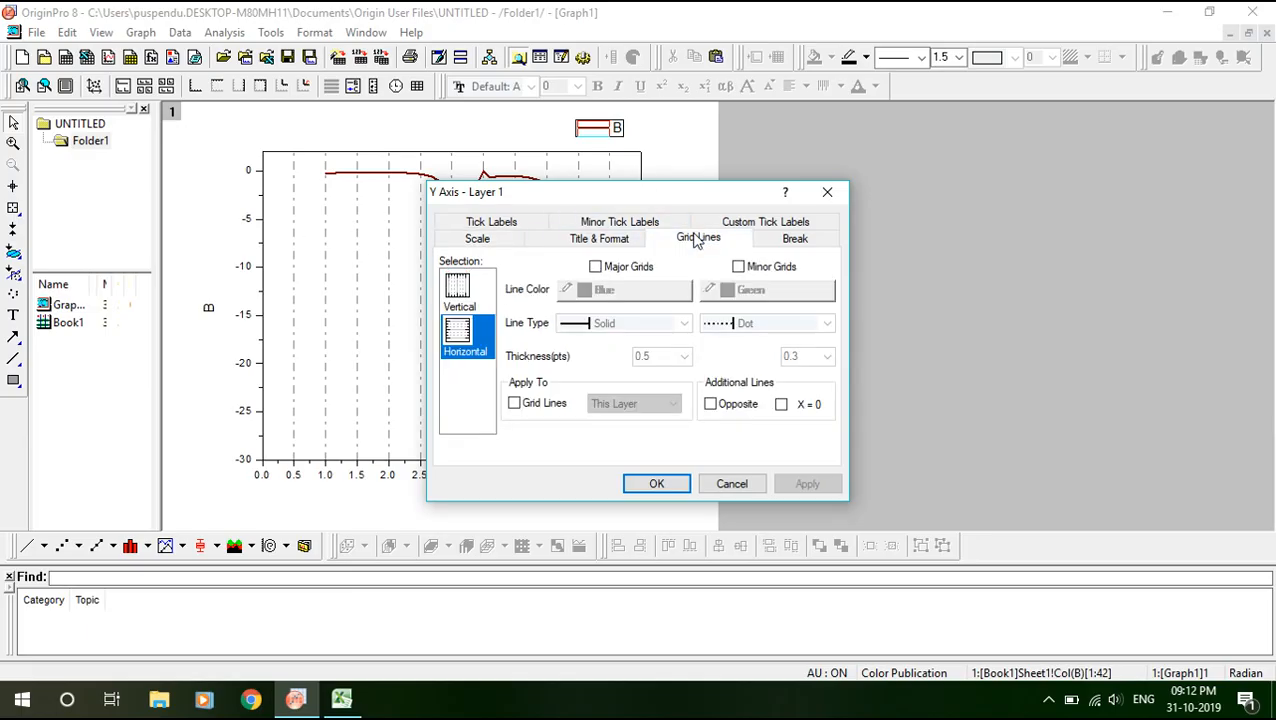
left_click(596, 267)
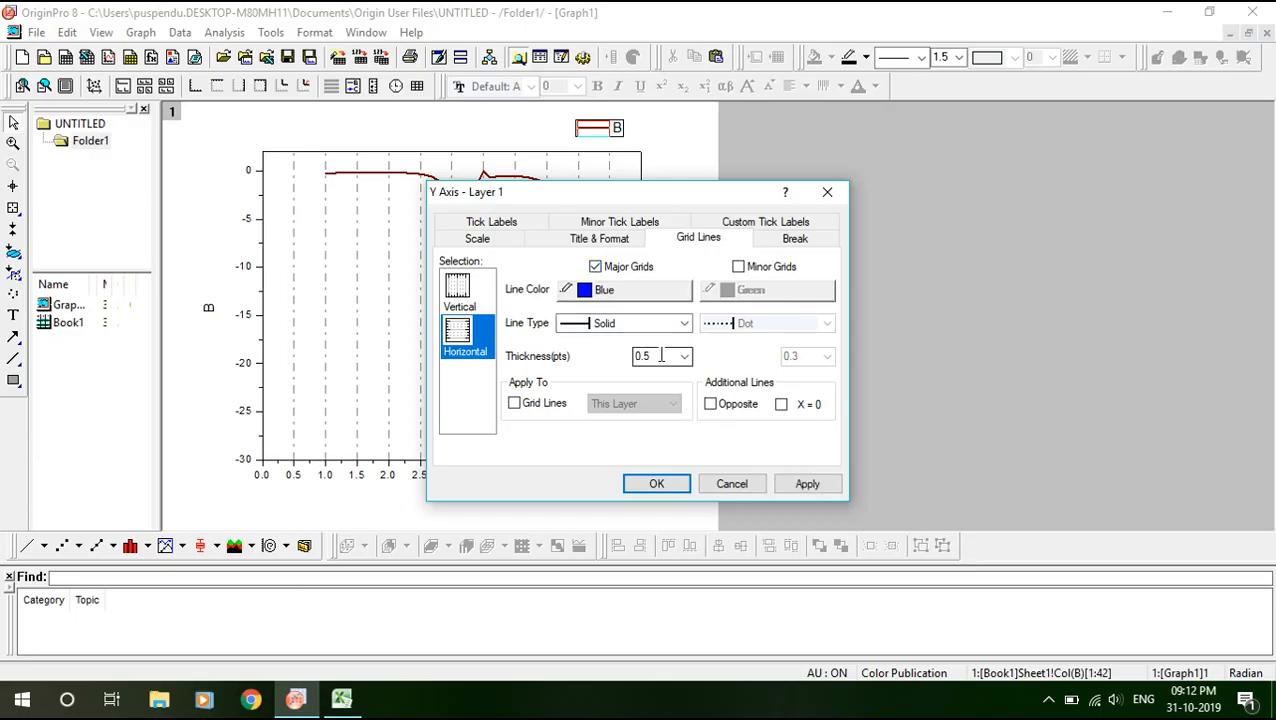
left_click(590, 292)
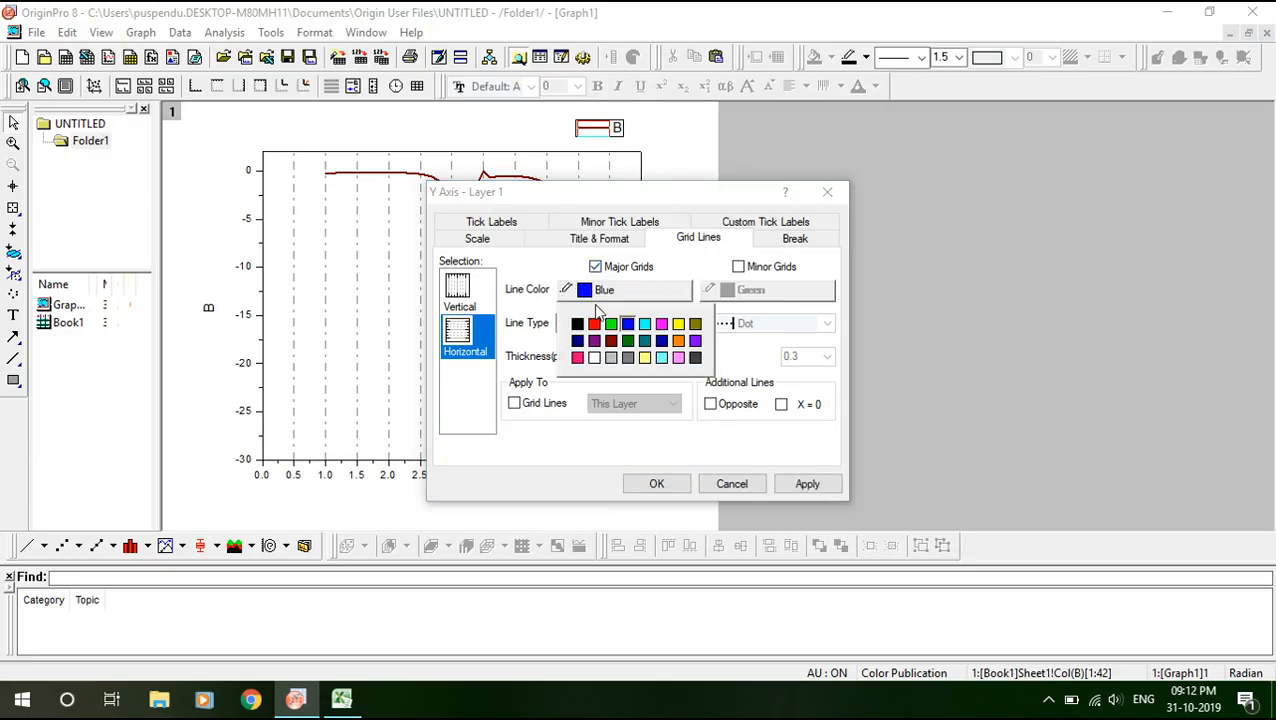
left_click(628, 357)
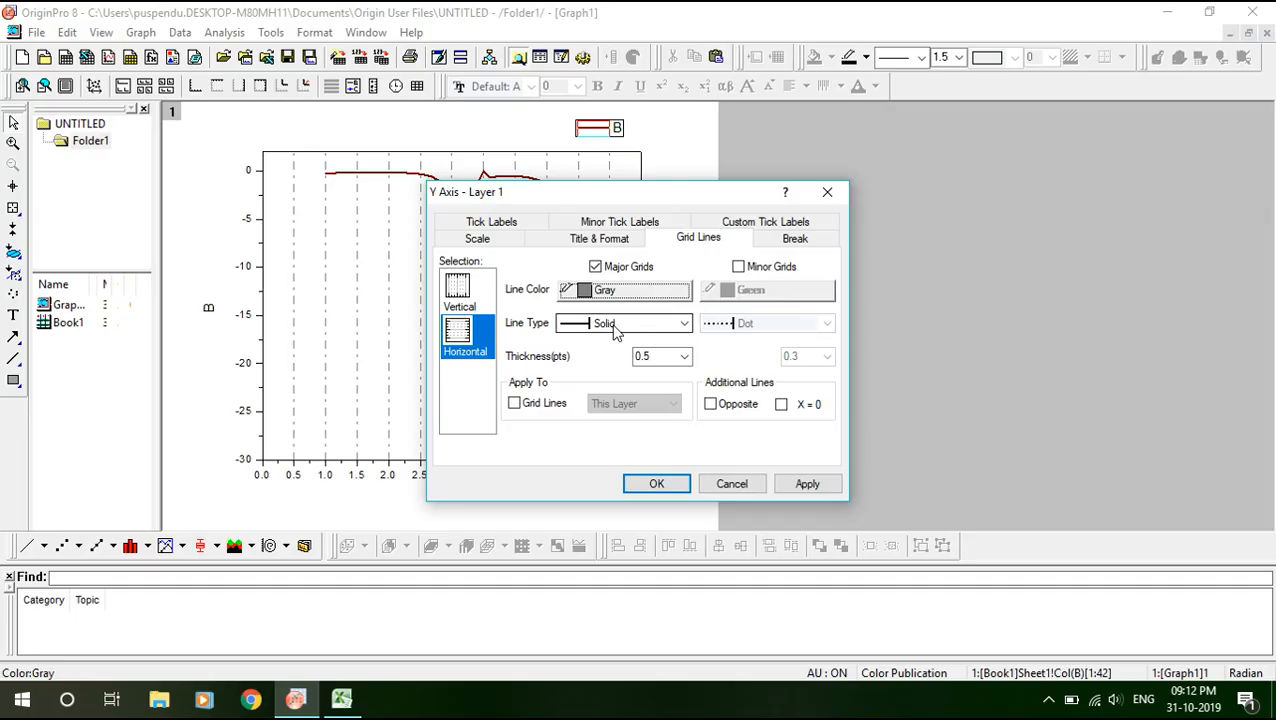
left_click(615, 323)
left_click(608, 382)
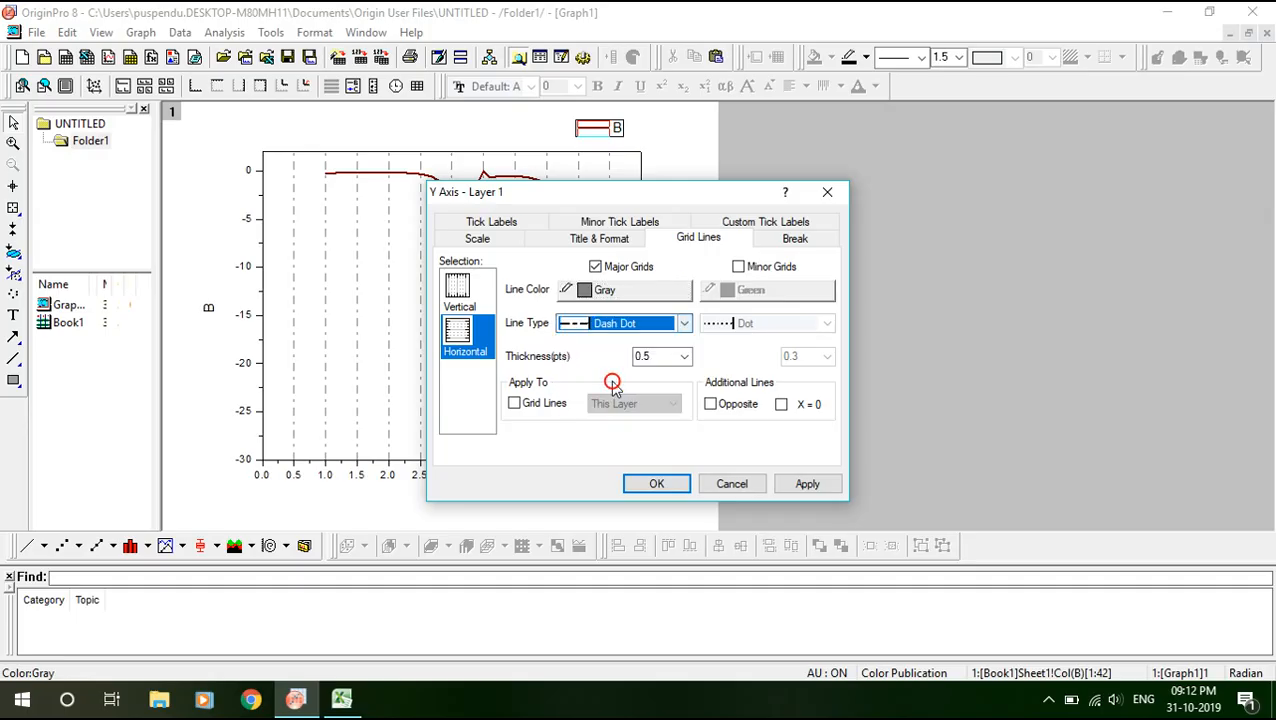
left_click(808, 484)
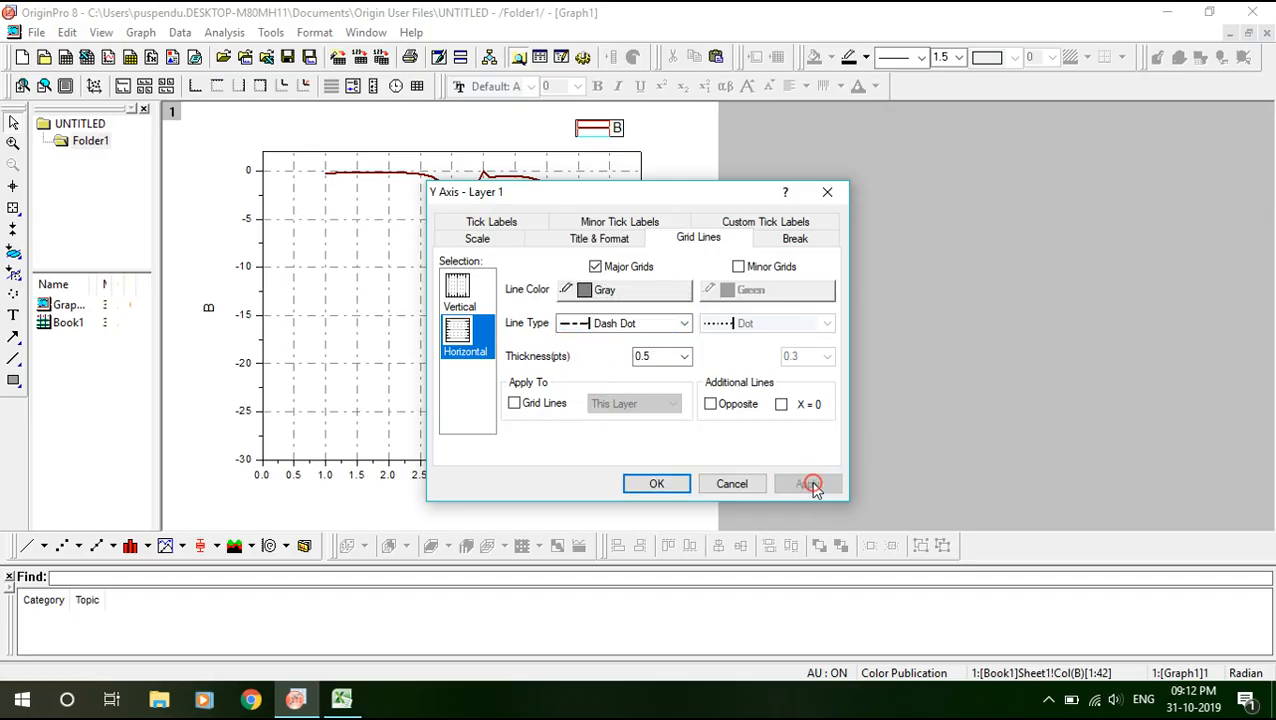
left_click(656, 484)
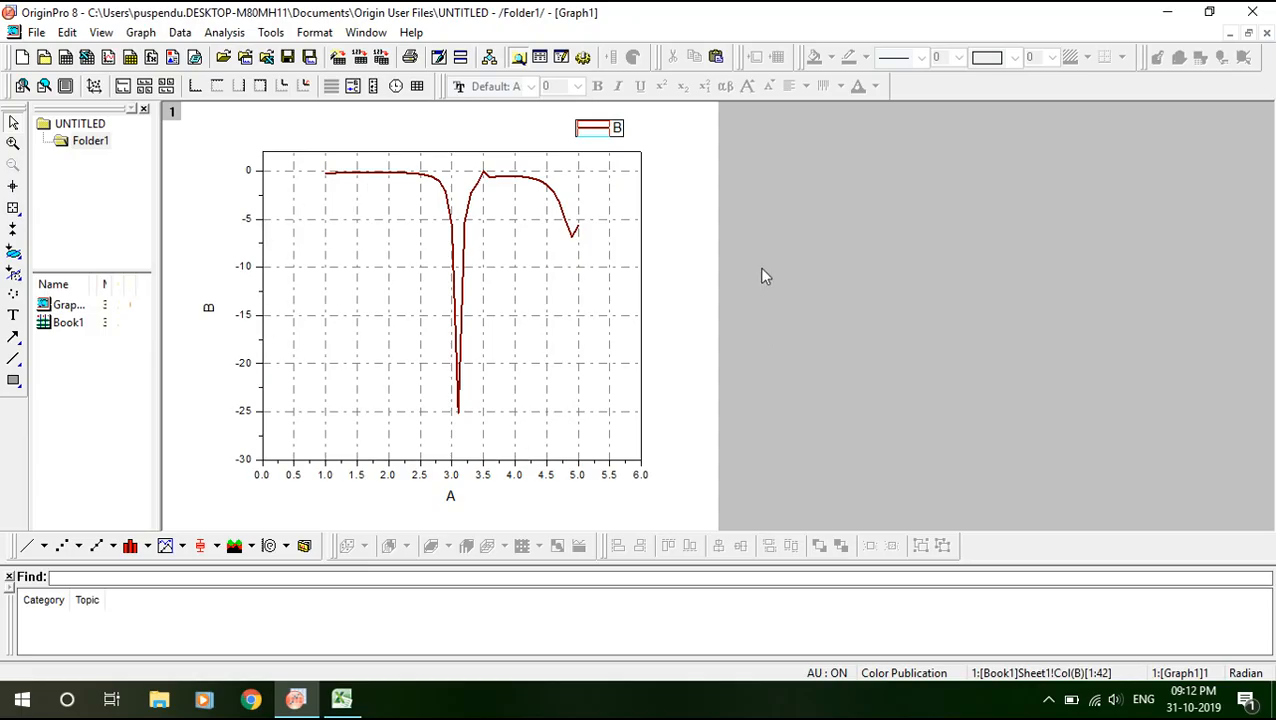
Replace the x-axis title 'A' with 'Frequency[GHz]' and select all its text.
left_click(450, 498)
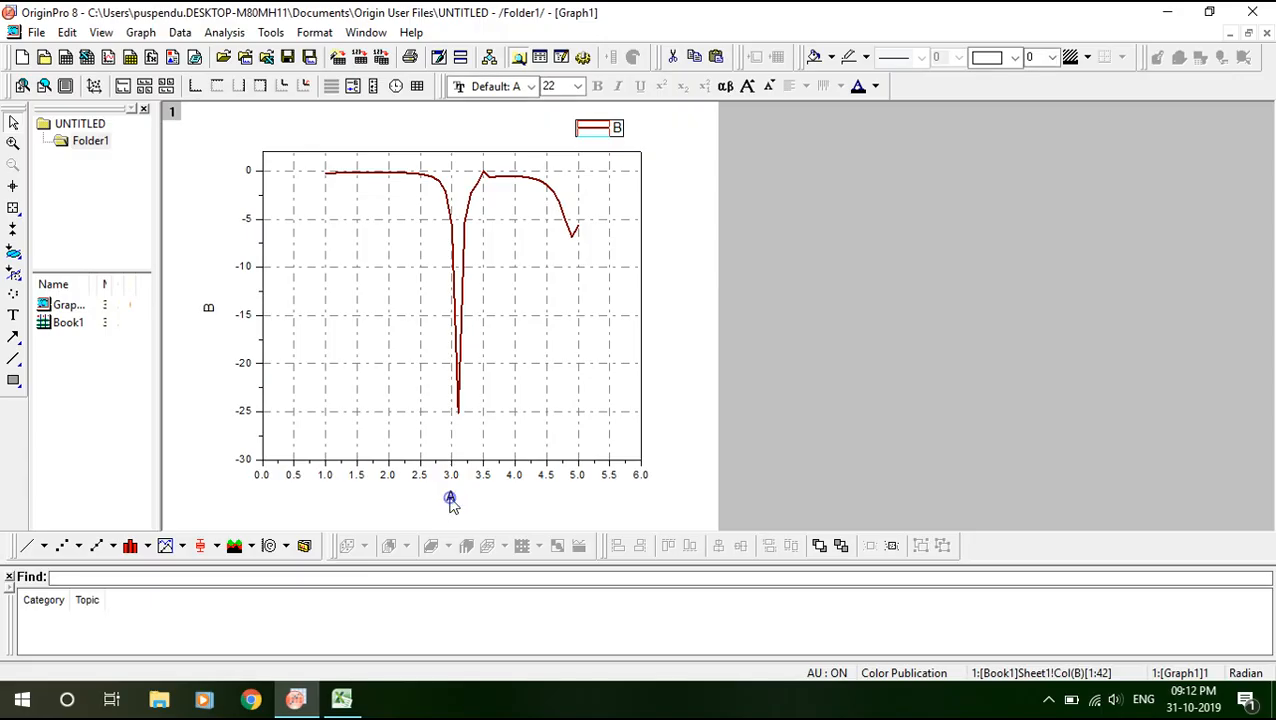
double_click(450, 498)
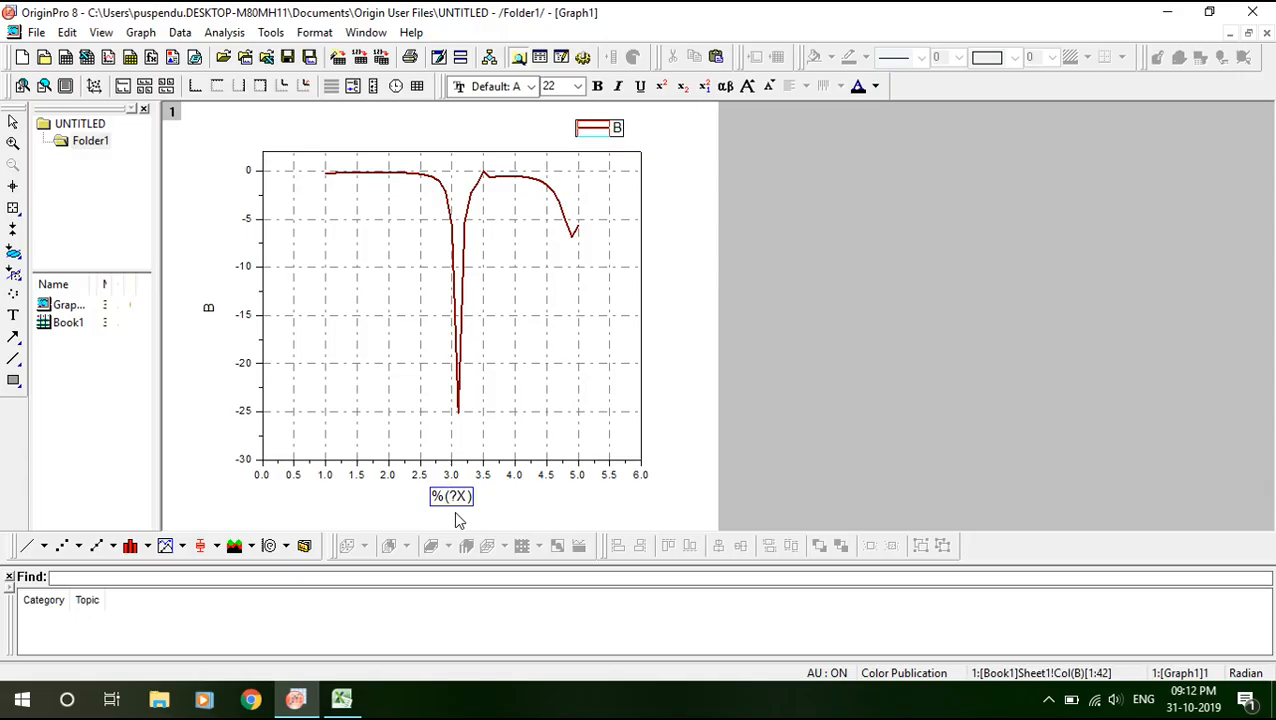
key("BackSpace")
key("BackSpace")
key("BackSpace")
key("BackSpace")
type("(")
type("GH")
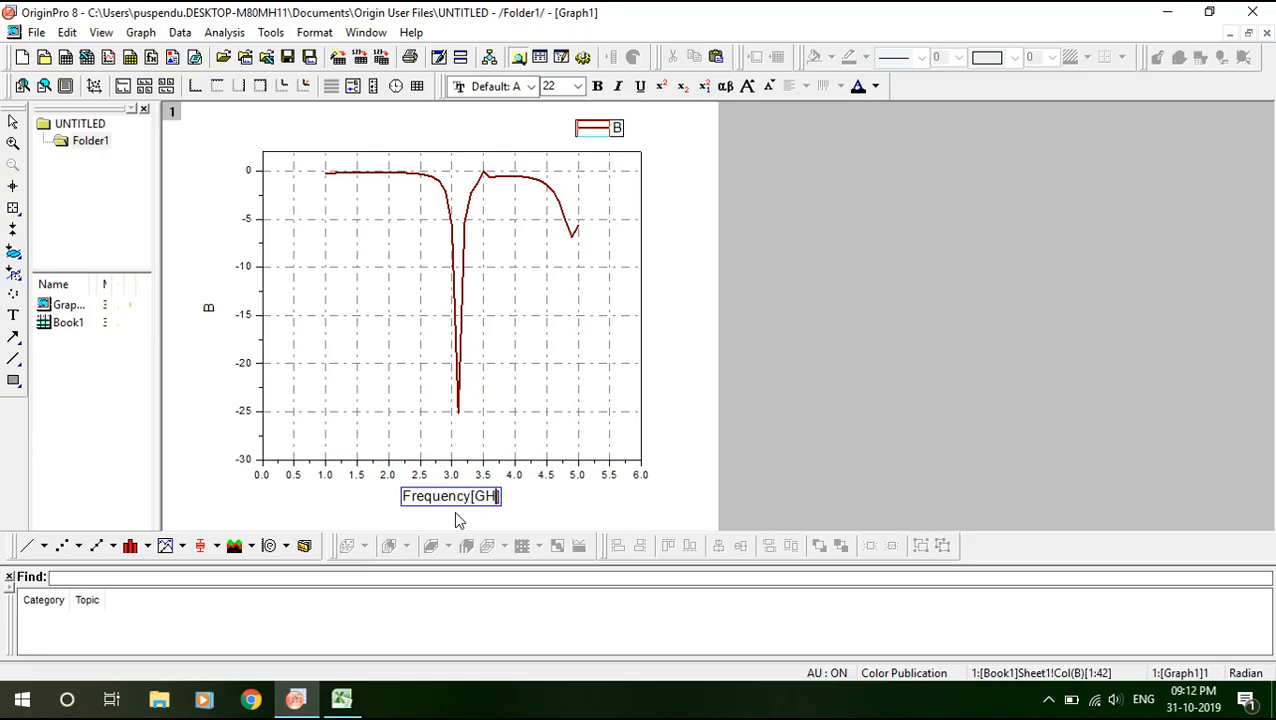
type("z")
left_click(552, 501)
left_click(468, 500)
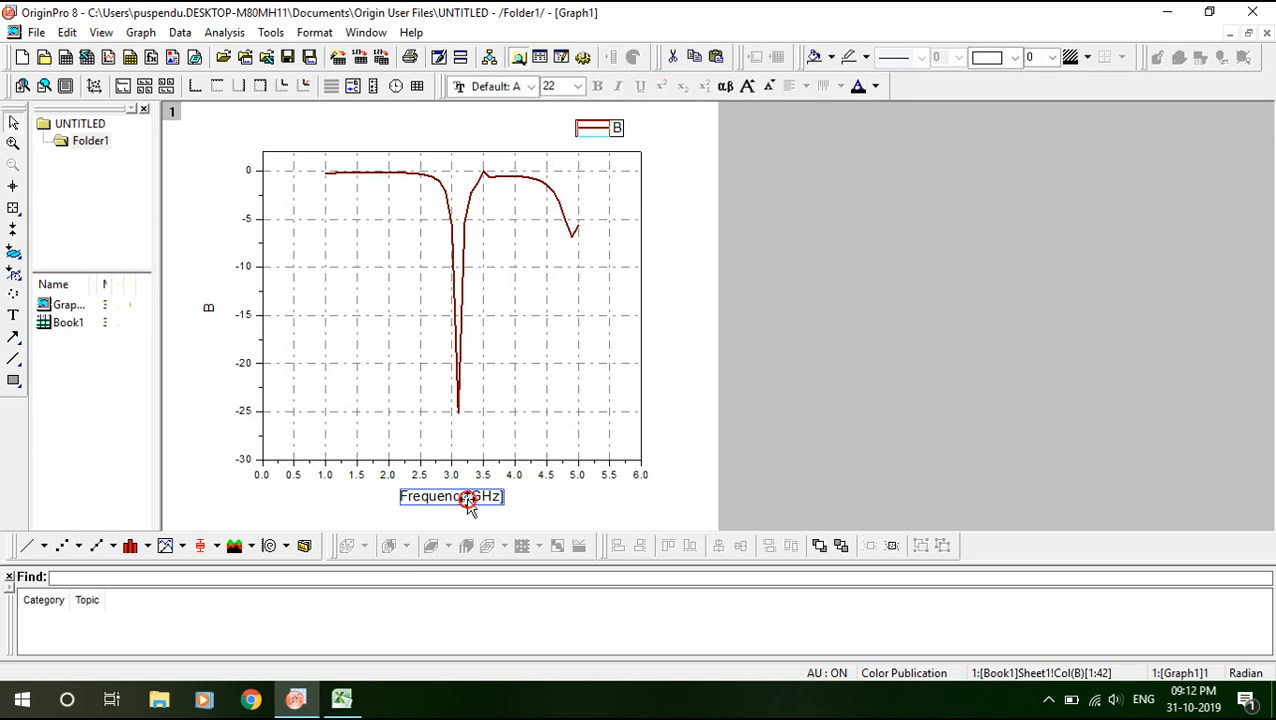
left_click(482, 500)
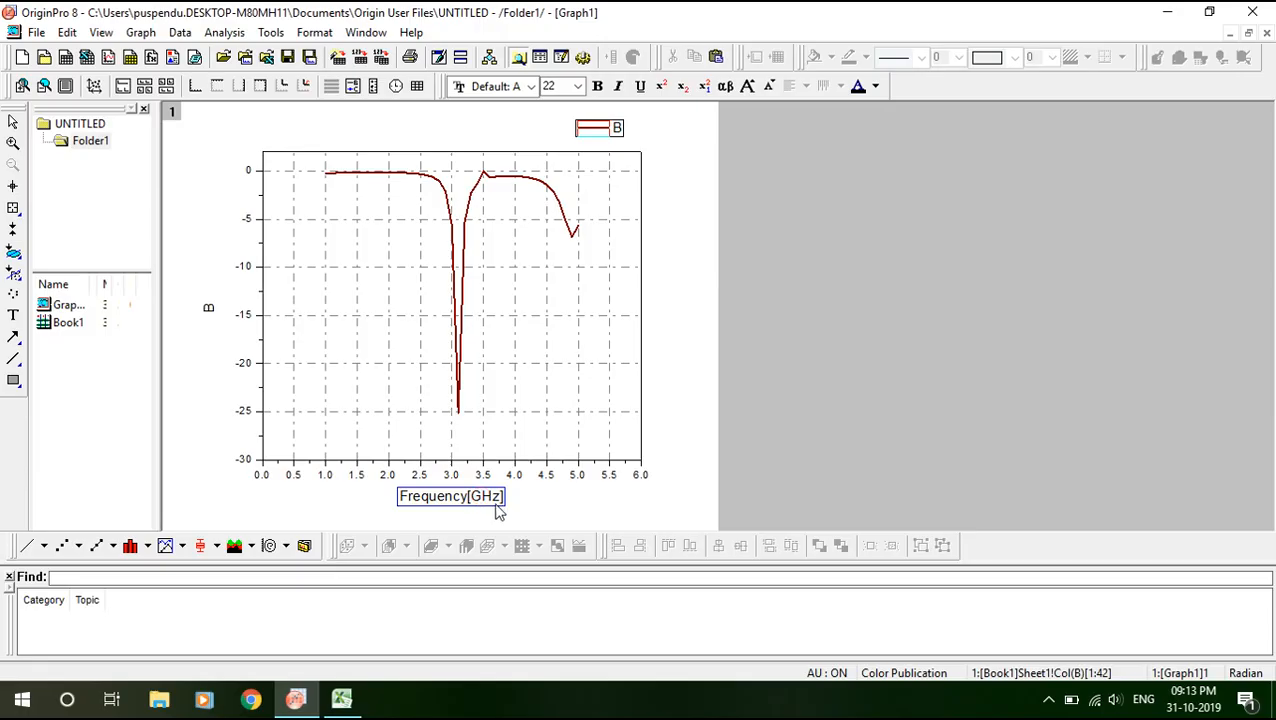
key("ctrl+a")
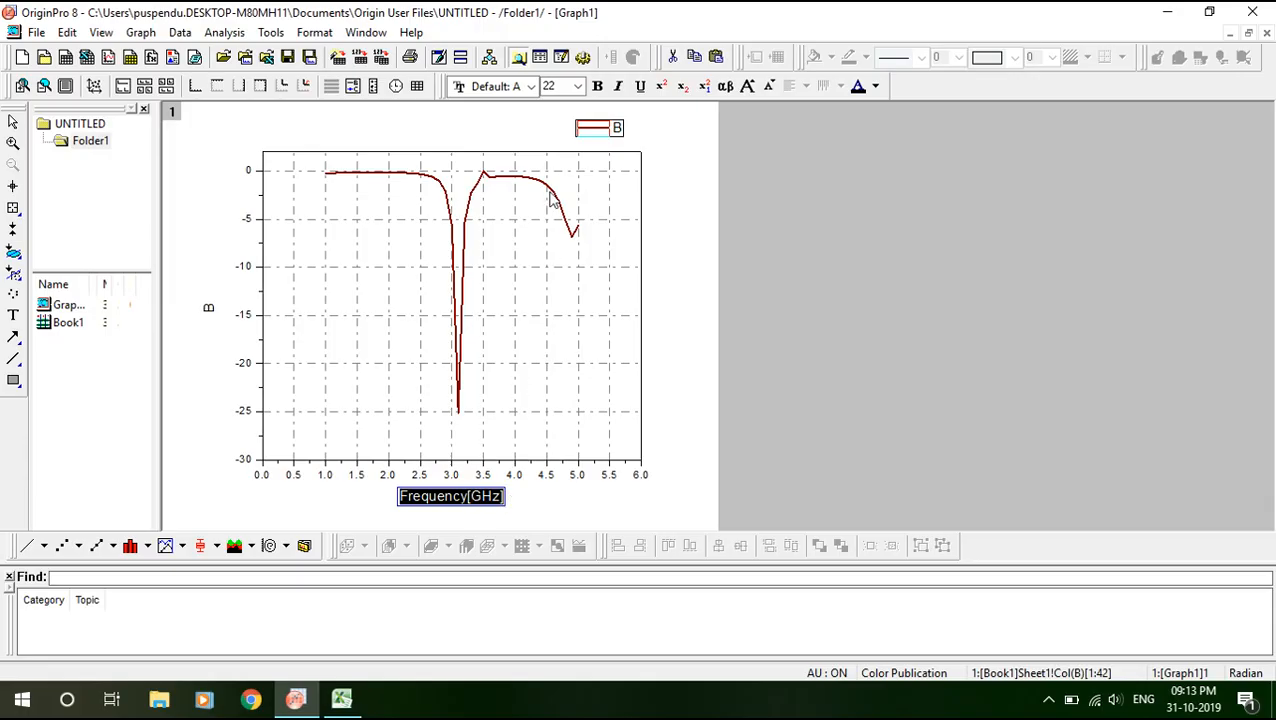
Set the x-axis title font to Times New Roman, undoing an accidental text replacement.
left_click(531, 87)
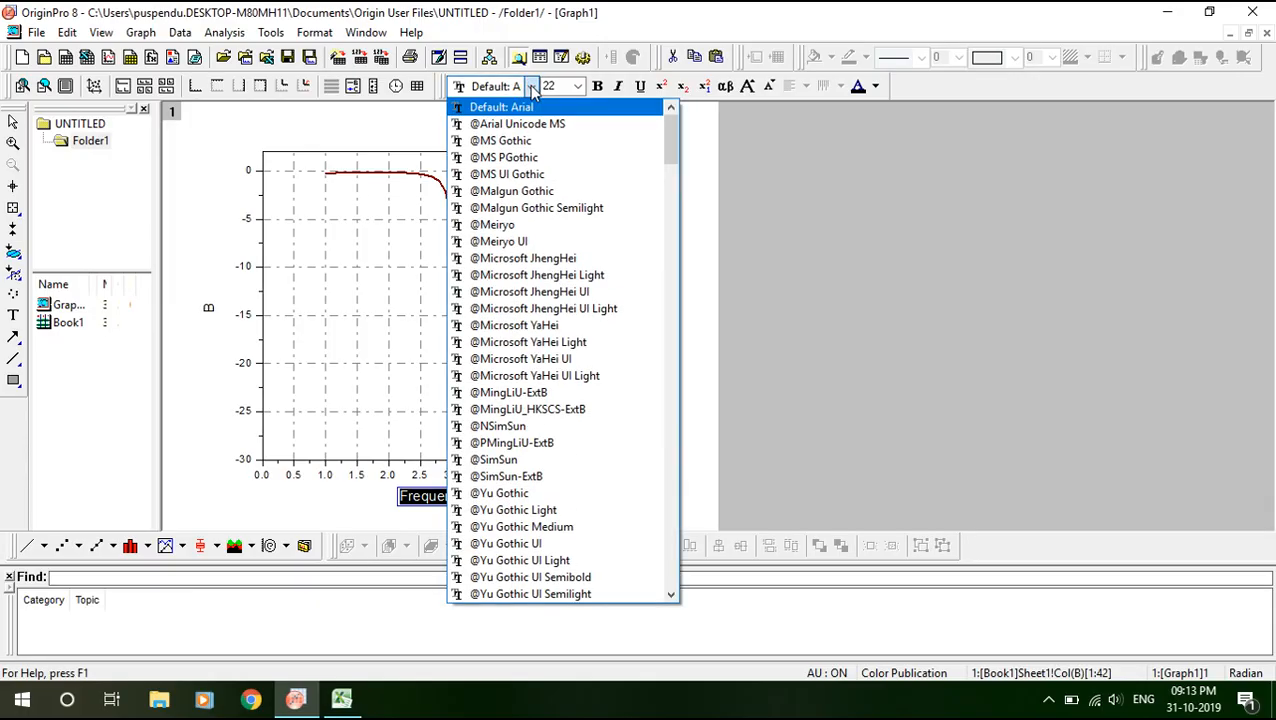
type("ti")
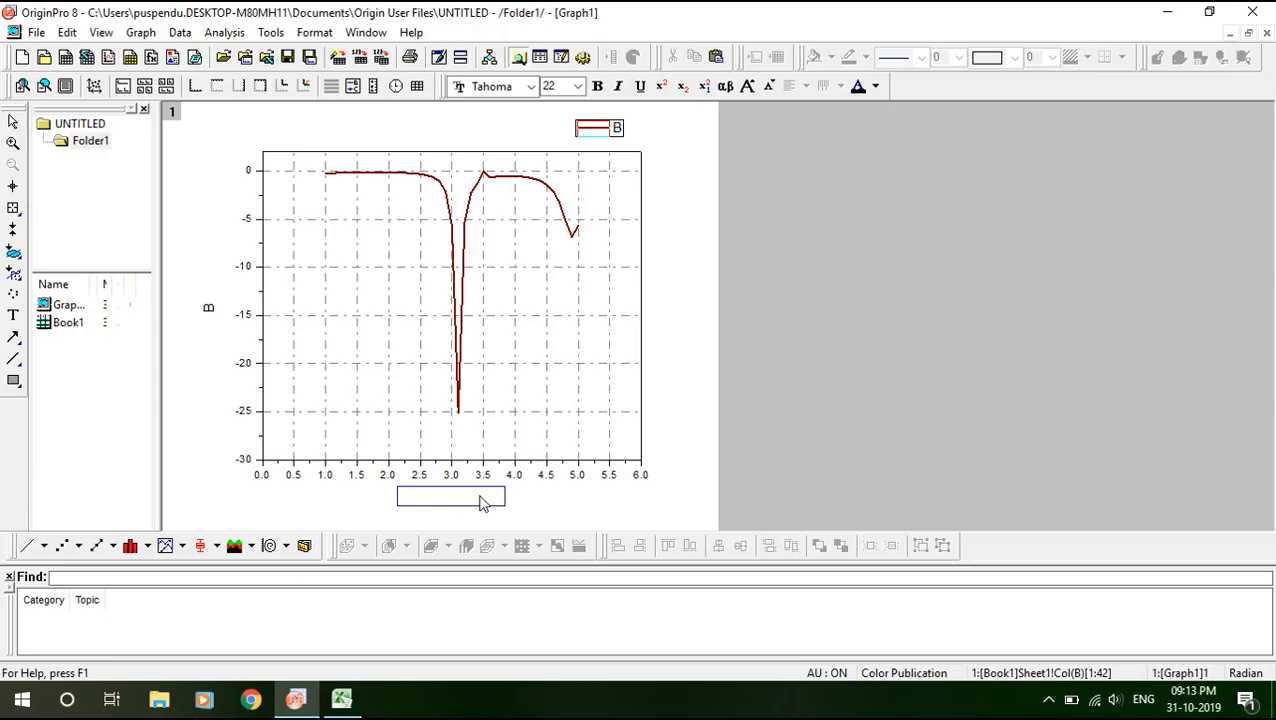
key("ctrl+z")
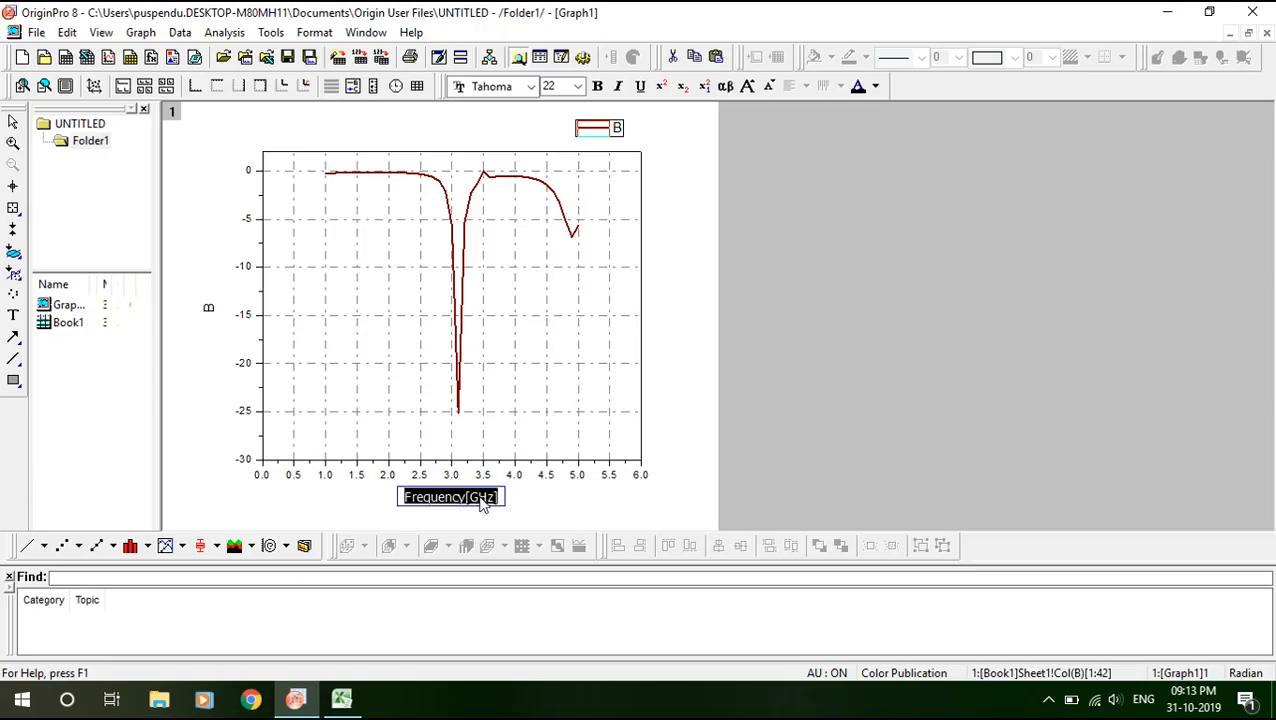
left_click(531, 87)
left_click(521, 177)
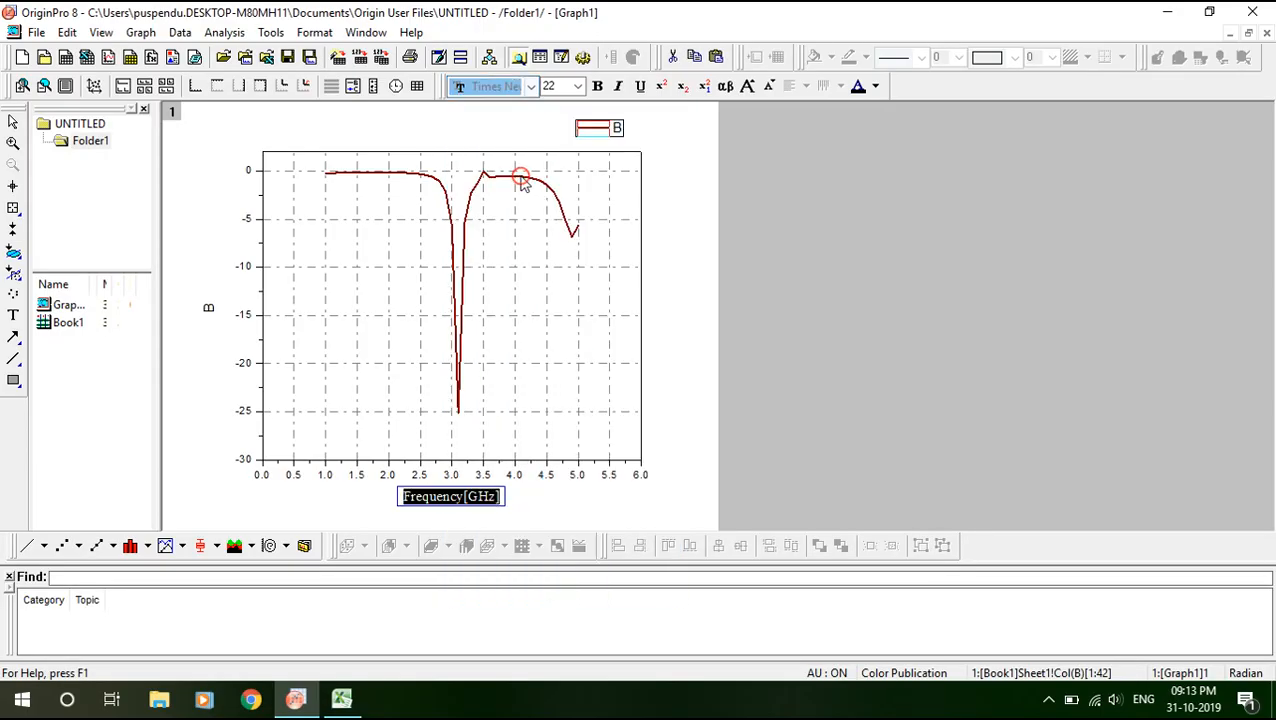
left_click(551, 497)
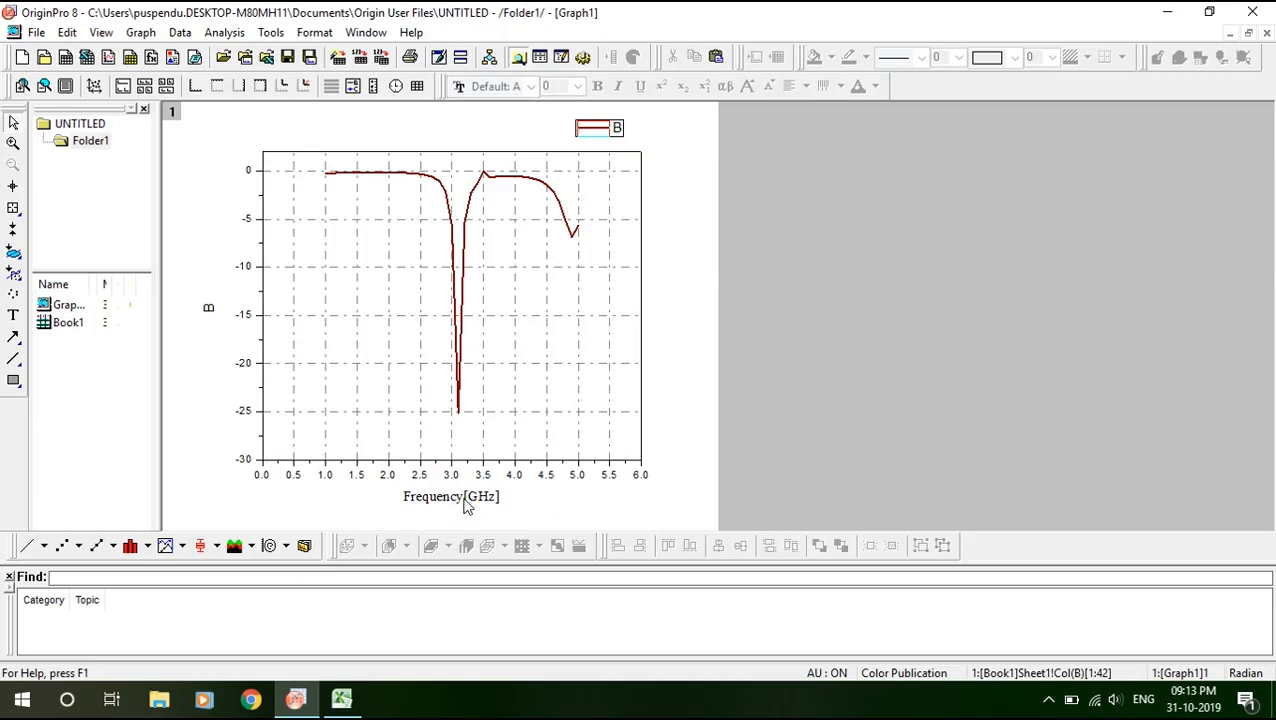
Make the whole 'Frequency[GHz]' x-axis title bold.
left_click(465, 505)
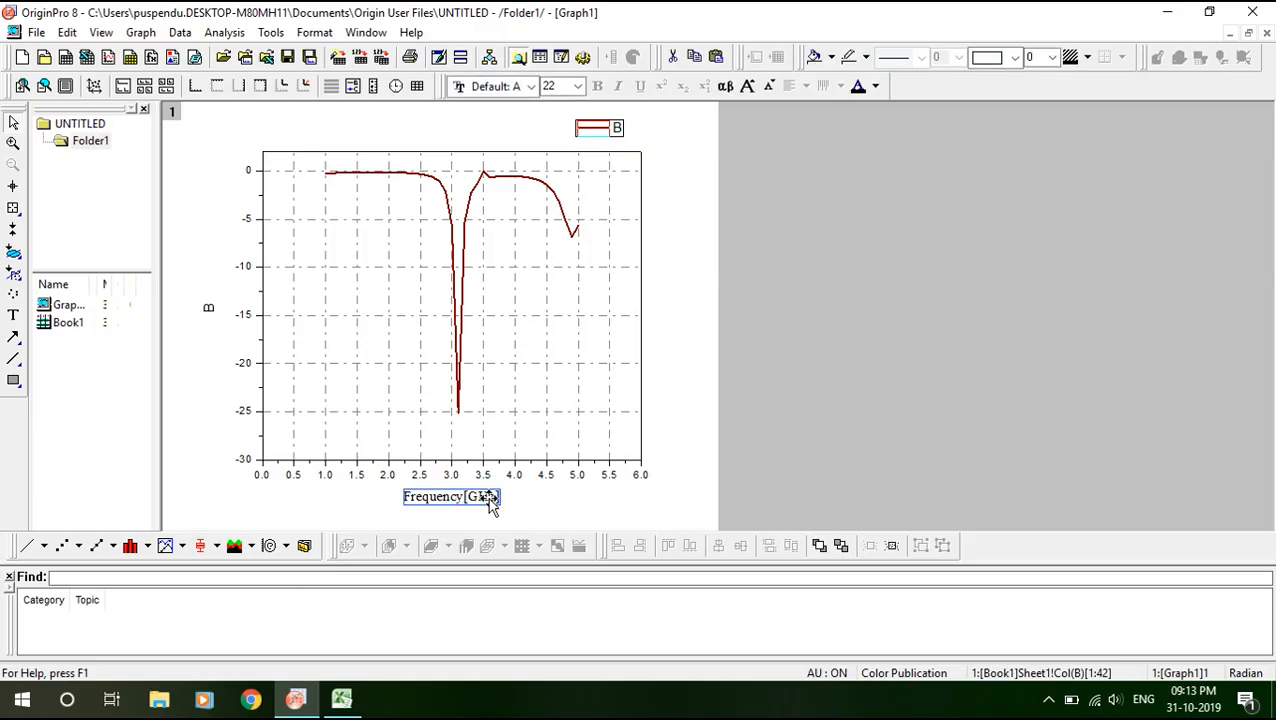
double_click(489, 498)
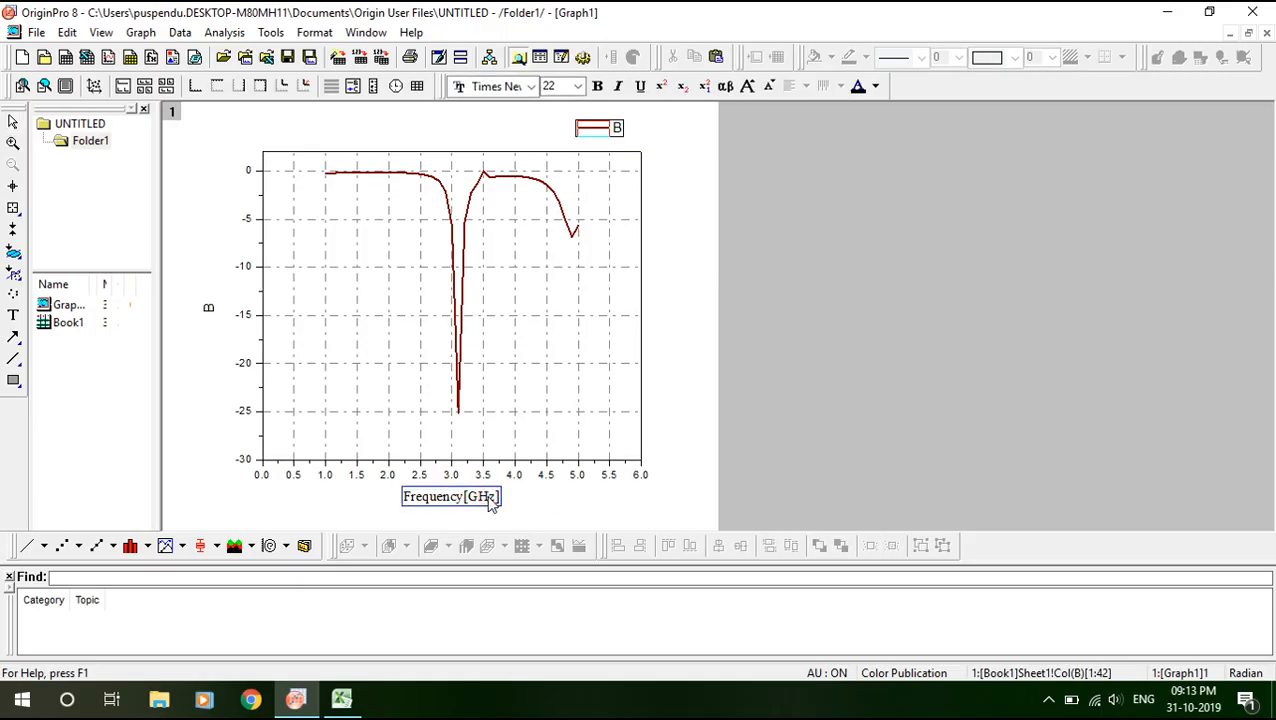
key("ctrl+a")
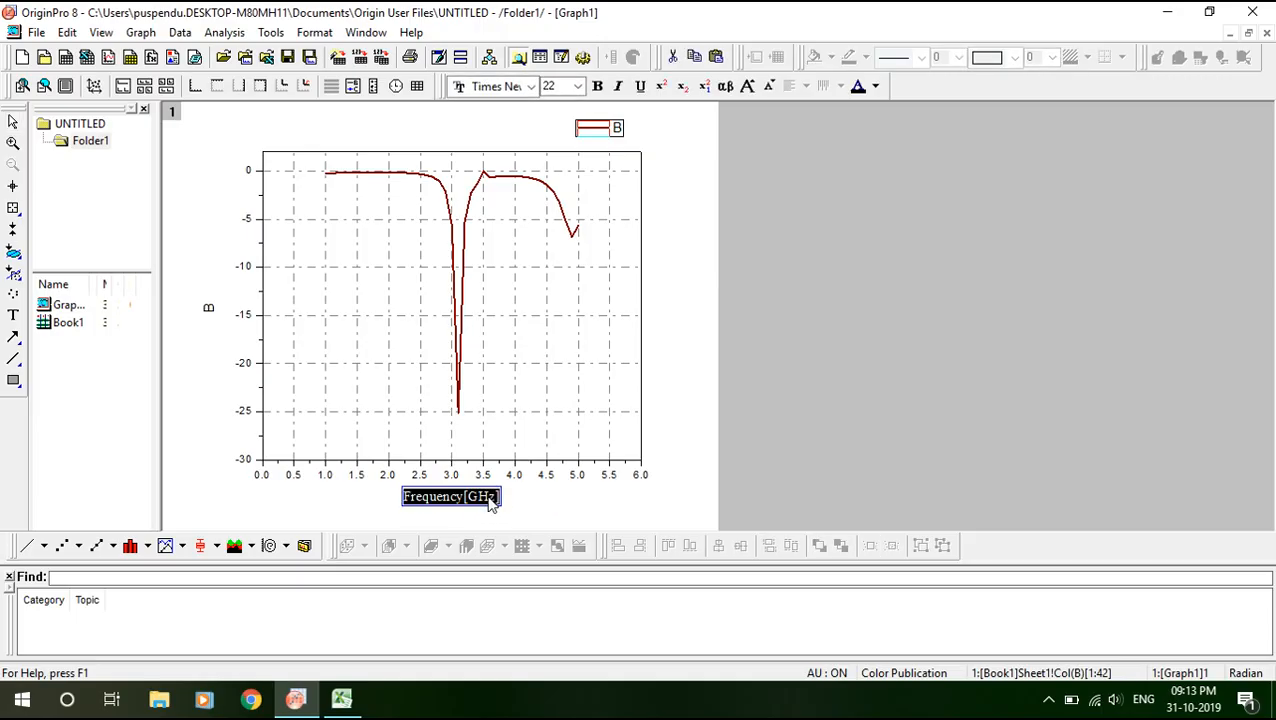
left_click(598, 88)
left_click(779, 275)
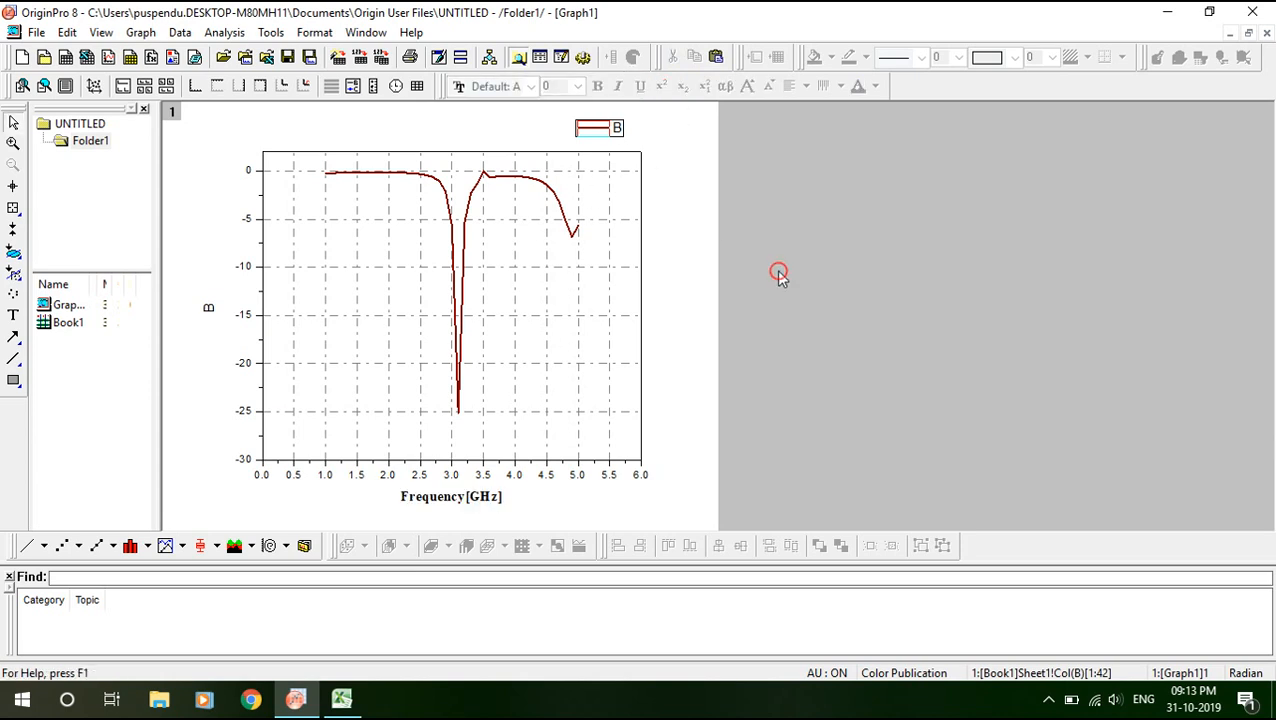
Replace the y-axis title 'B' with 'Reflection Co-efficient[dB]', fixing a mistyped bracket.
left_click(209, 312)
left_click(209, 312)
double_click(209, 312)
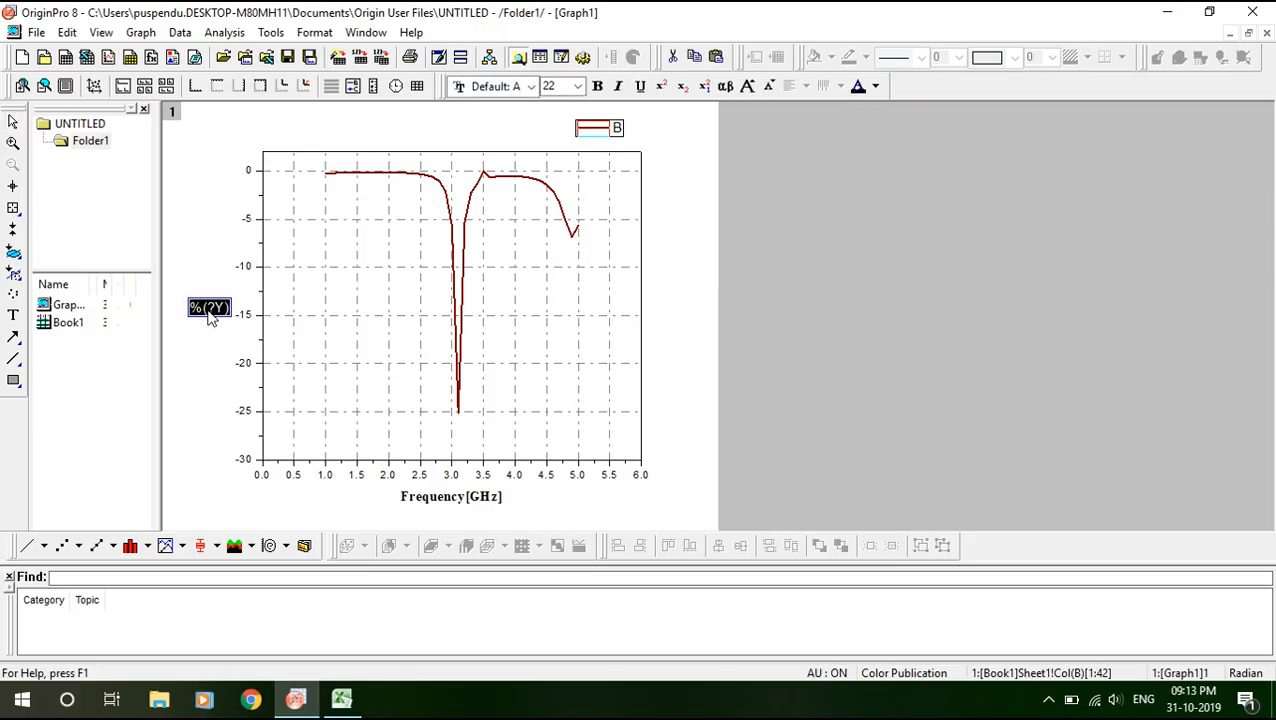
type("R")
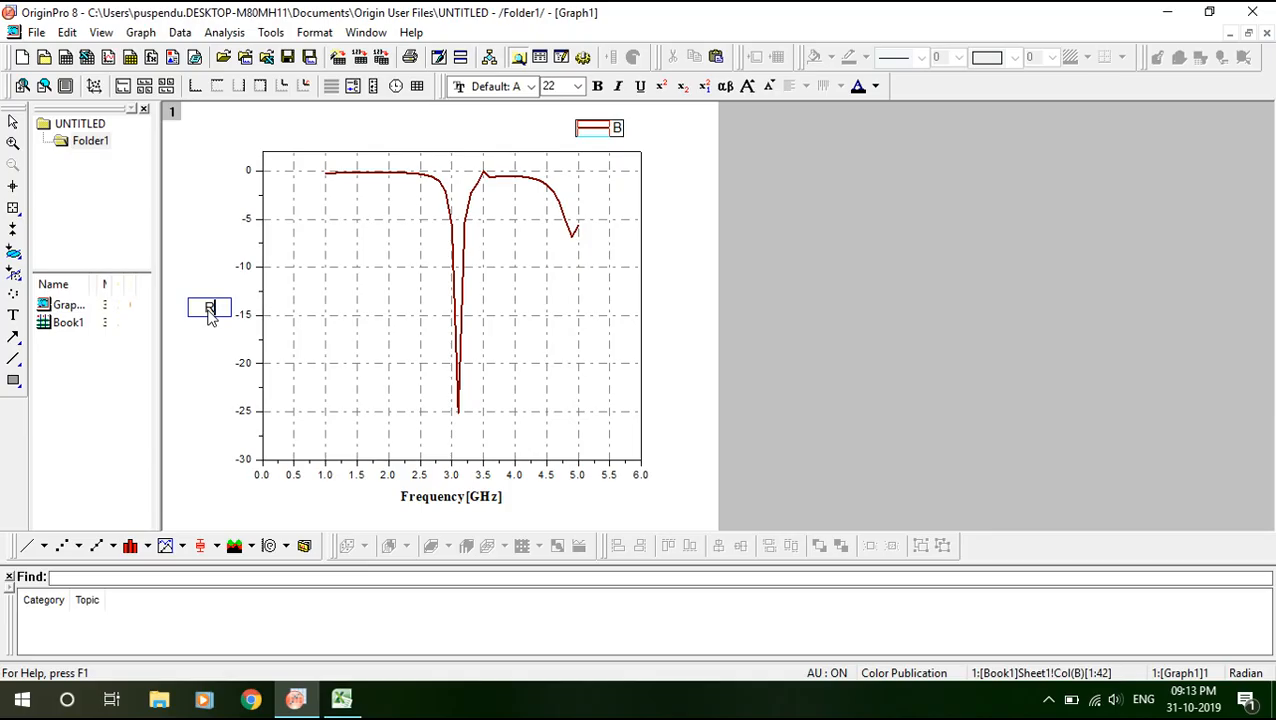
type("eflectio")
type("n")
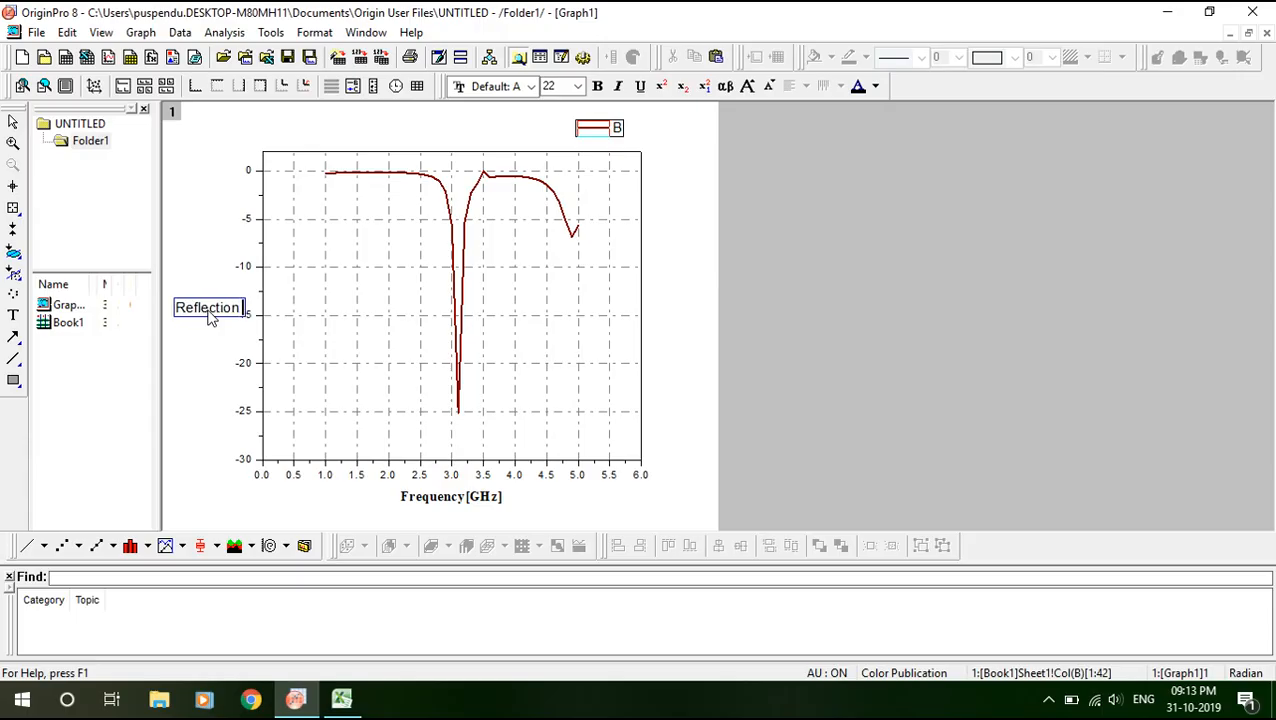
type(" Co-")
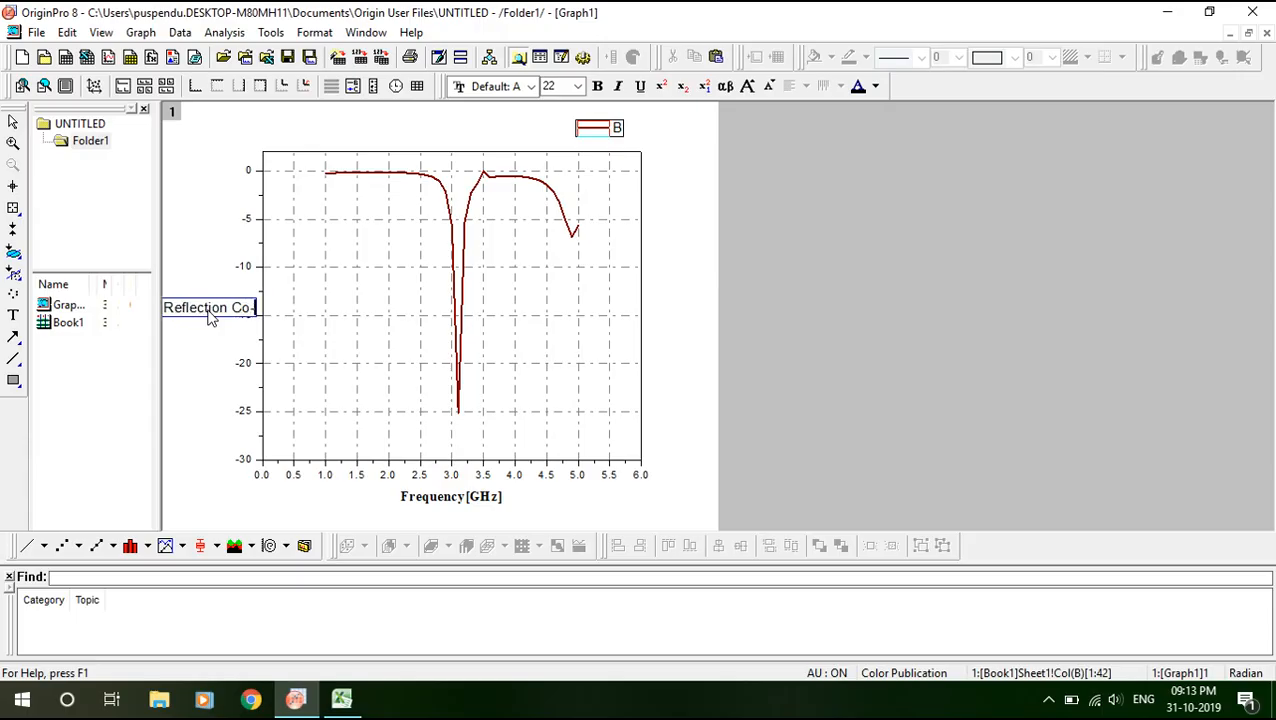
type("efficie")
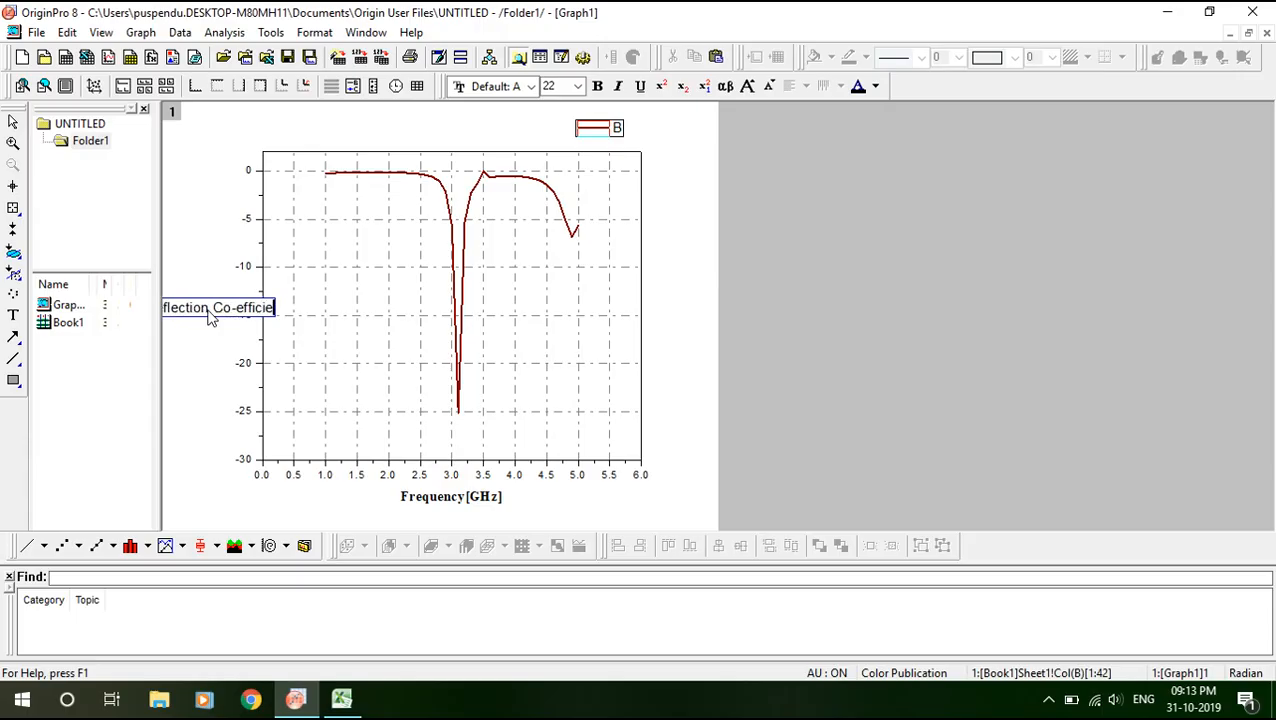
type("nt(}")
key("BackSpace")
key("BackSpace")
type("[]")
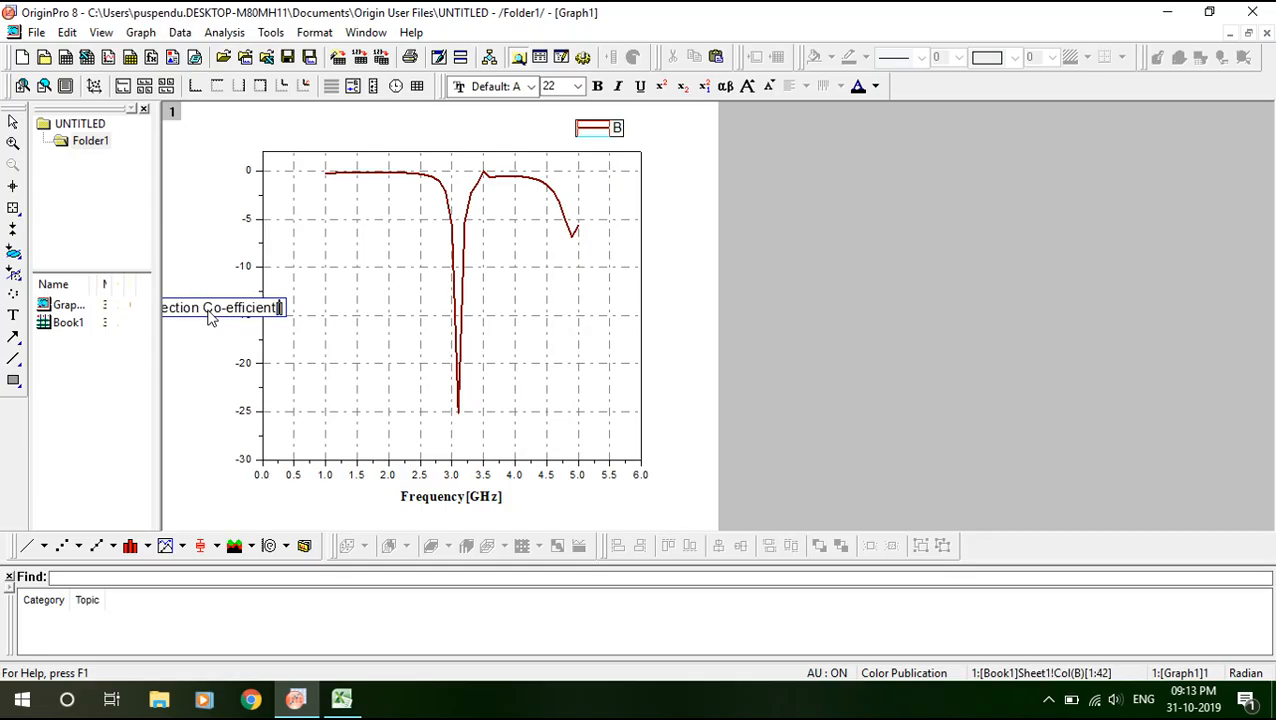
type("dB")
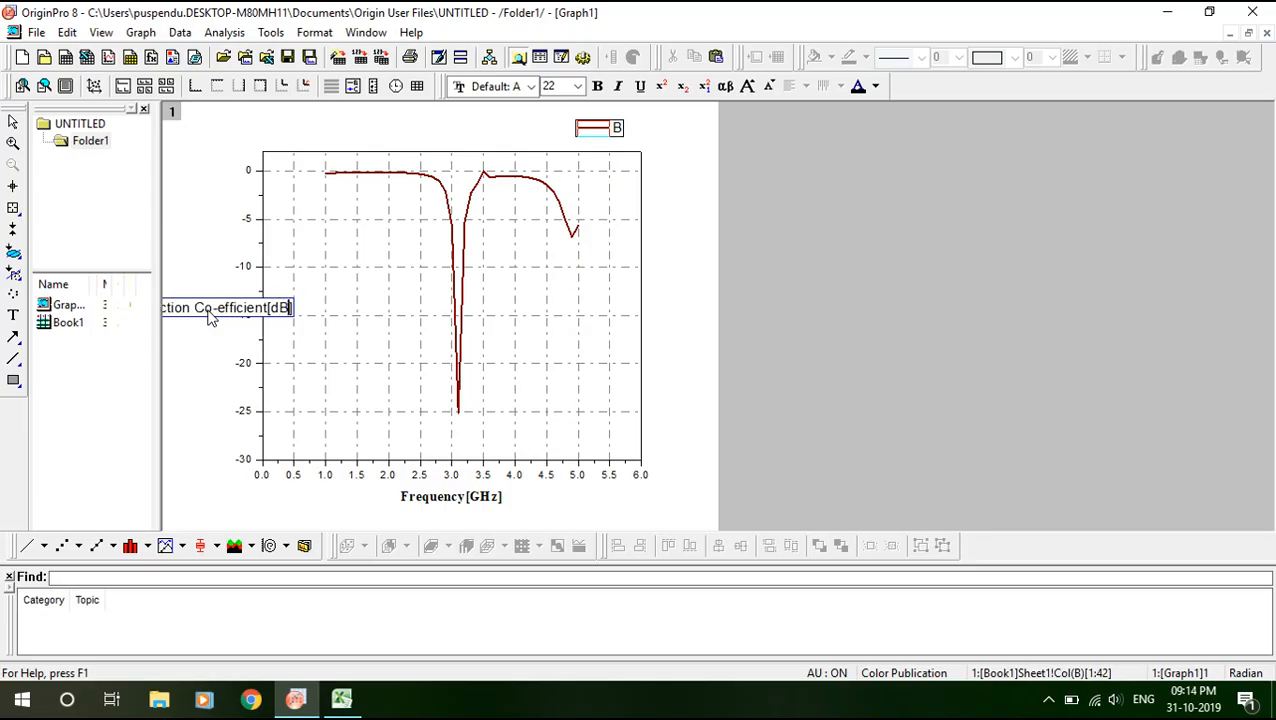
left_click(202, 362)
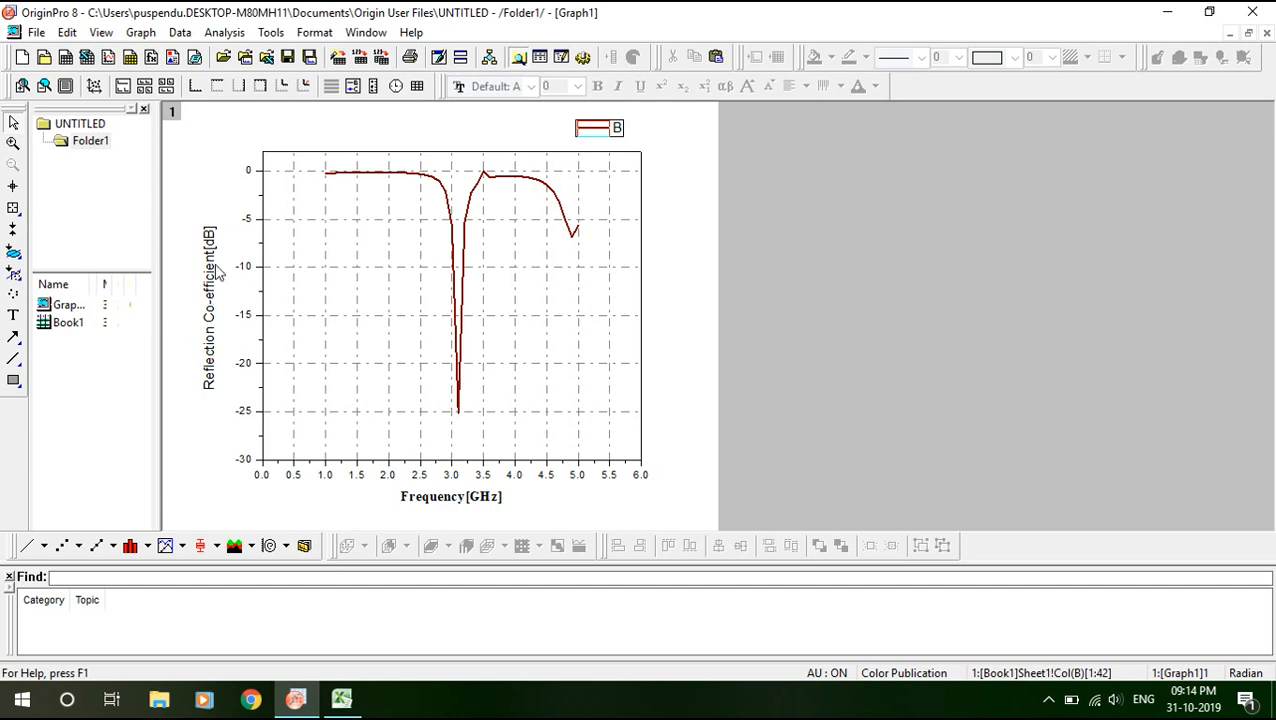
double_click(214, 318)
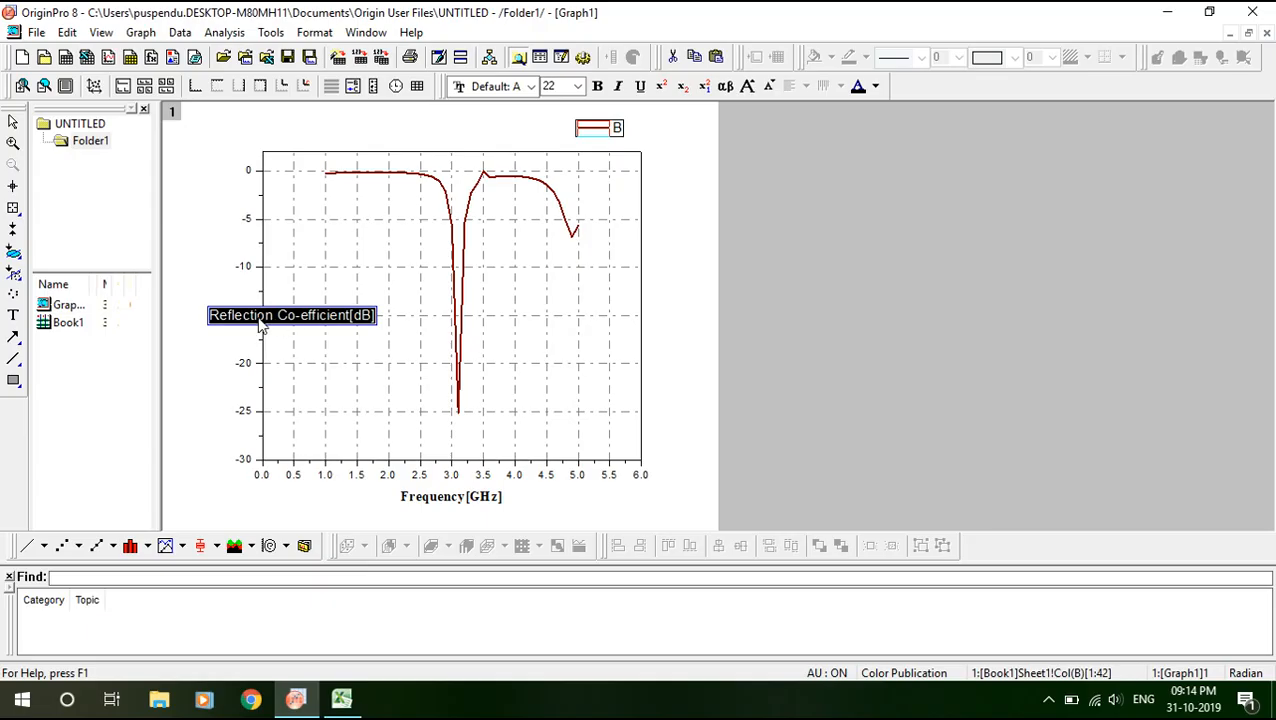
Set the 'Reflection Co-efficient[dB]' title to Times New Roman bold, then deselect it.
left_click(531, 88)
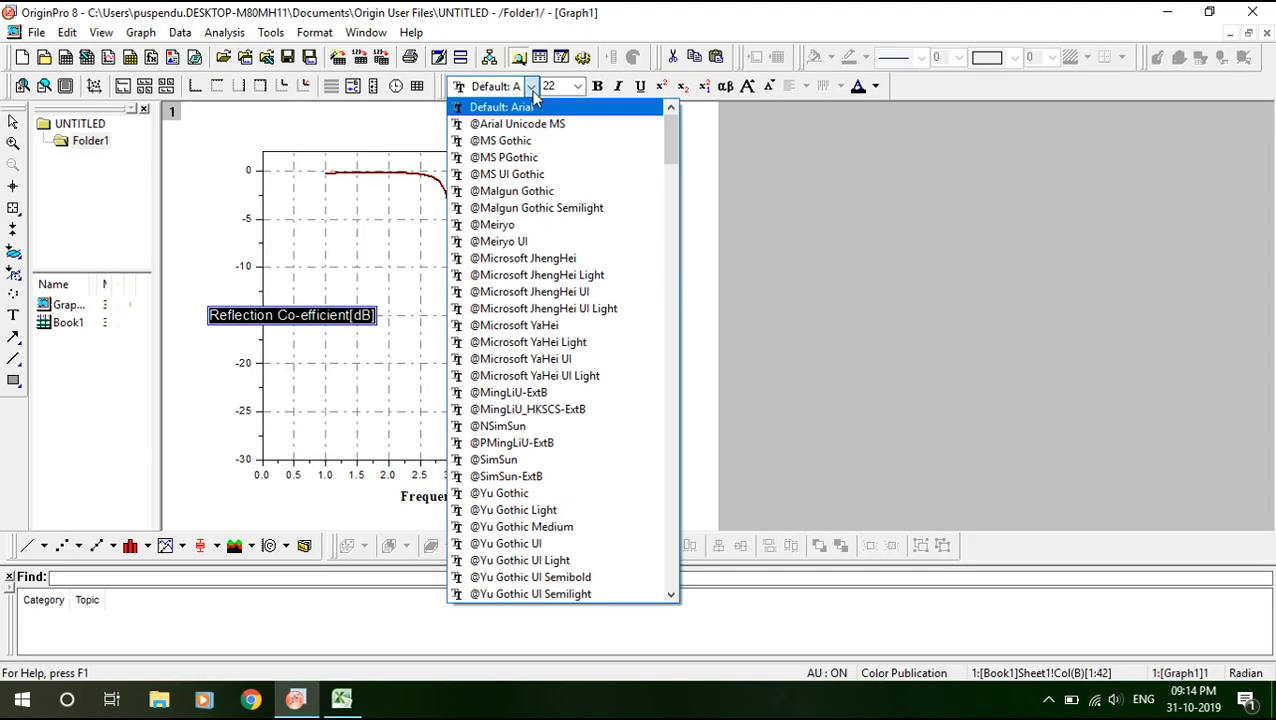
key("t")
left_click(531, 88)
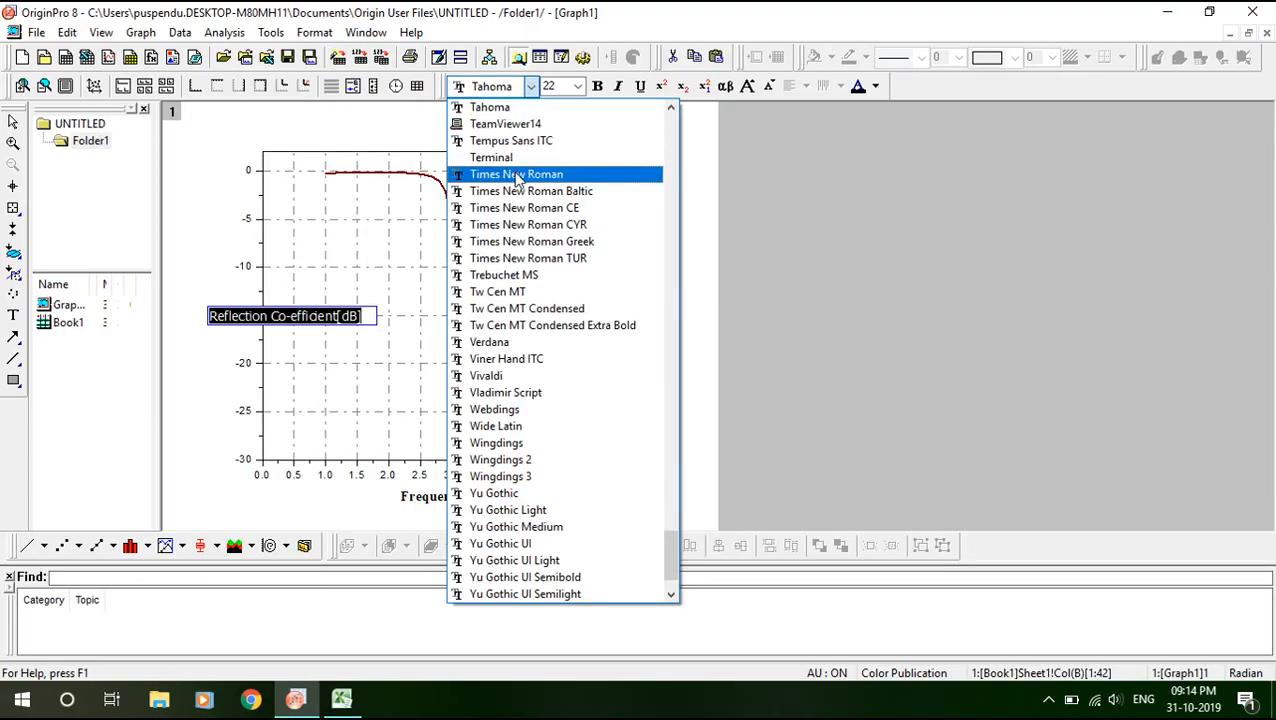
left_click(517, 175)
left_click(597, 88)
left_click(792, 273)
left_click(943, 313)
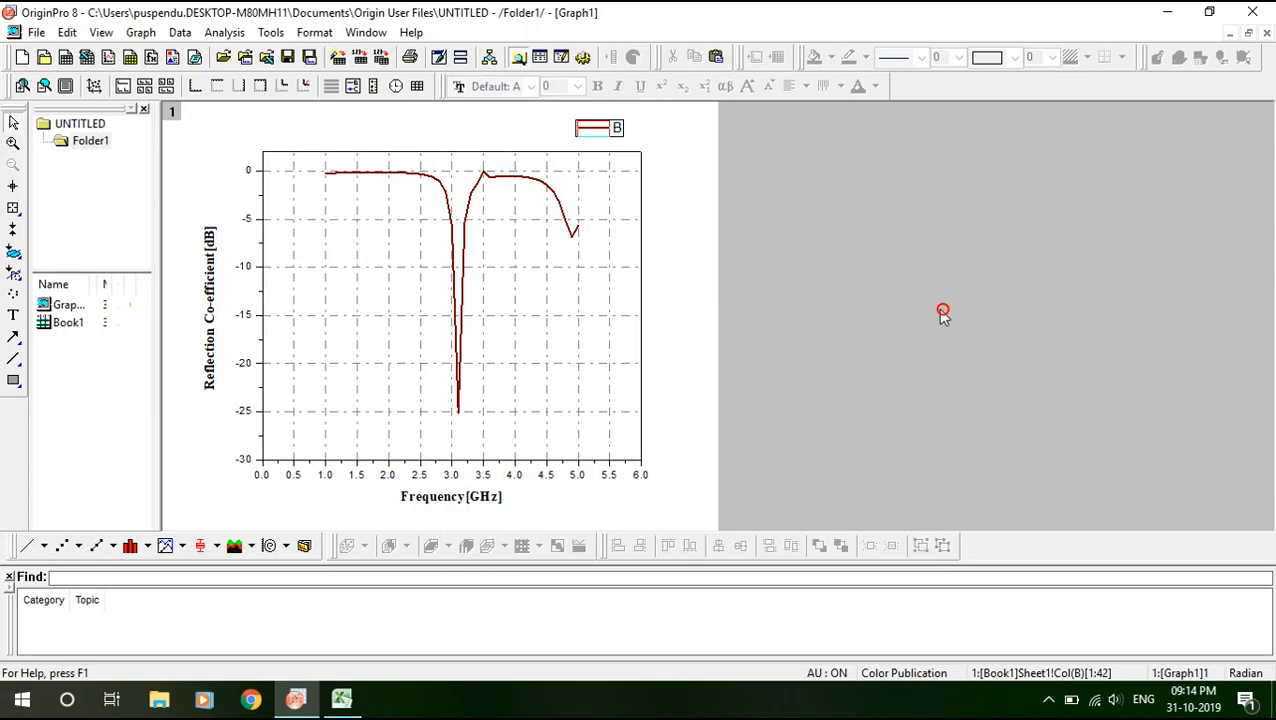
Drag the 'B' legend down into the plot beside the curve near 4–4.5 GHz.
left_click(605, 130)
left_click(598, 138)
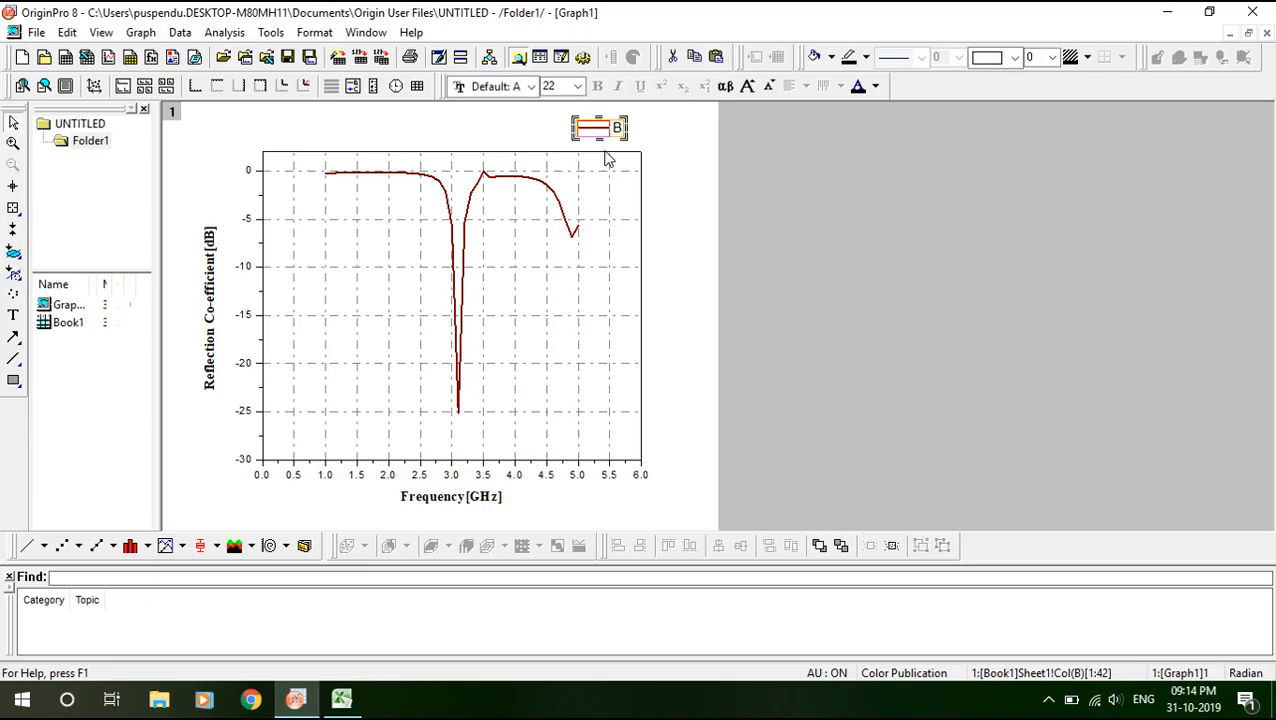
left_click(647, 147)
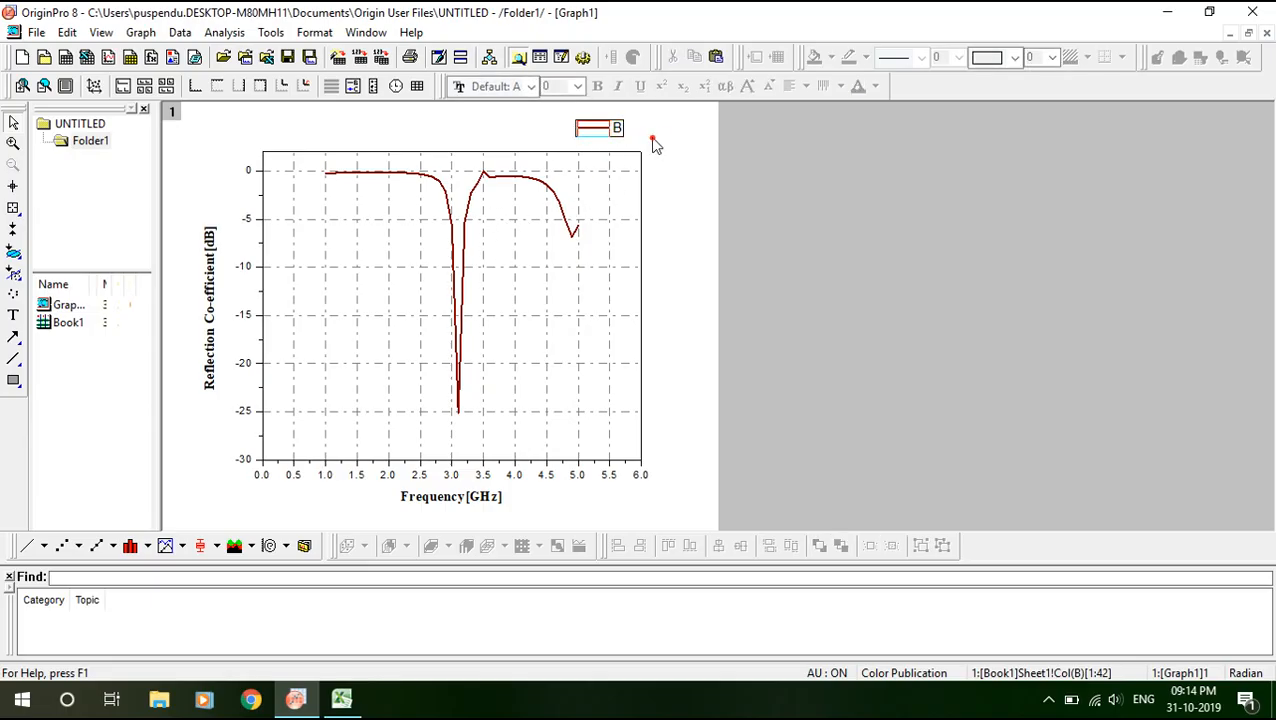
left_click(602, 136)
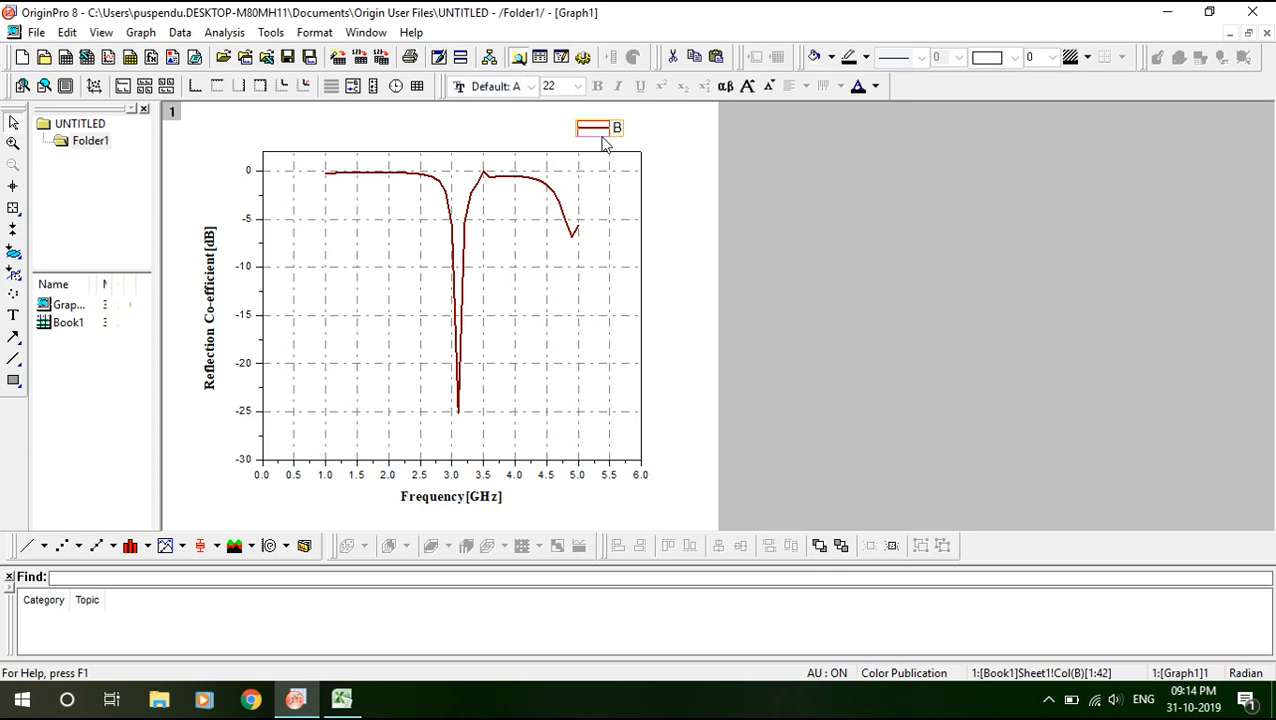
left_click(602, 144)
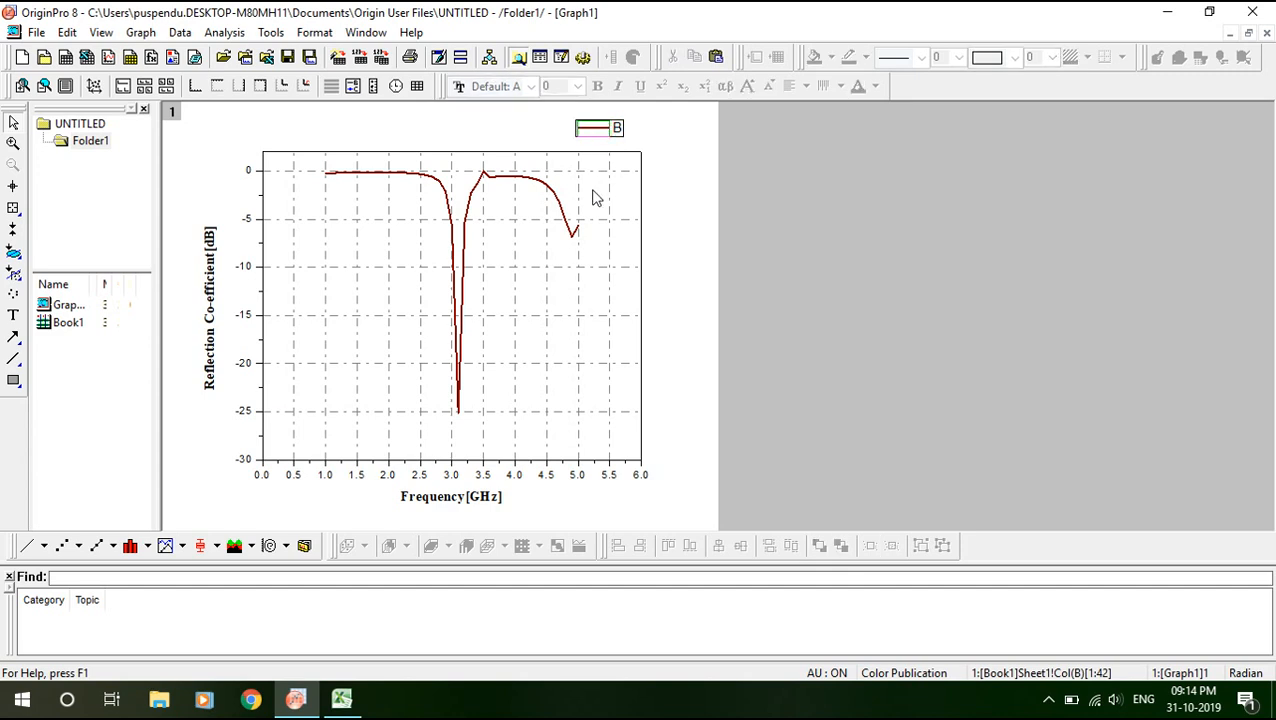
left_click(617, 133)
left_click_drag(617, 133, 556, 295)
left_click(558, 343)
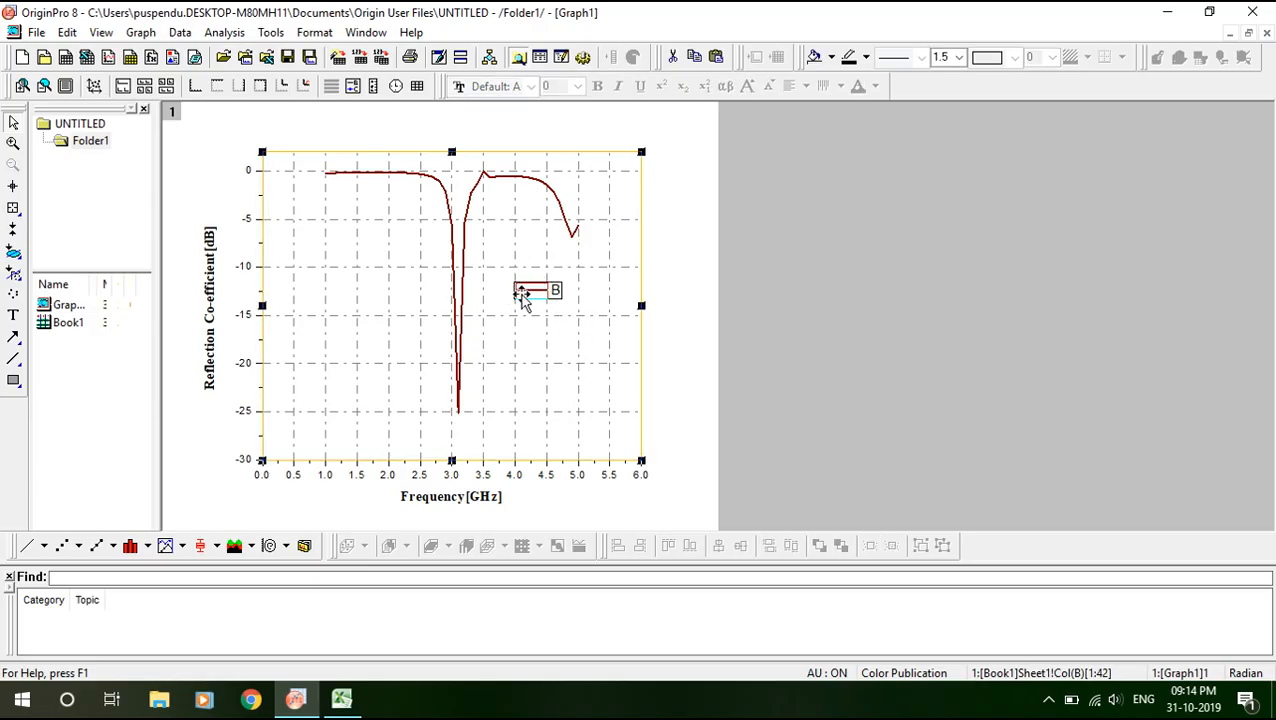
left_click(555, 293)
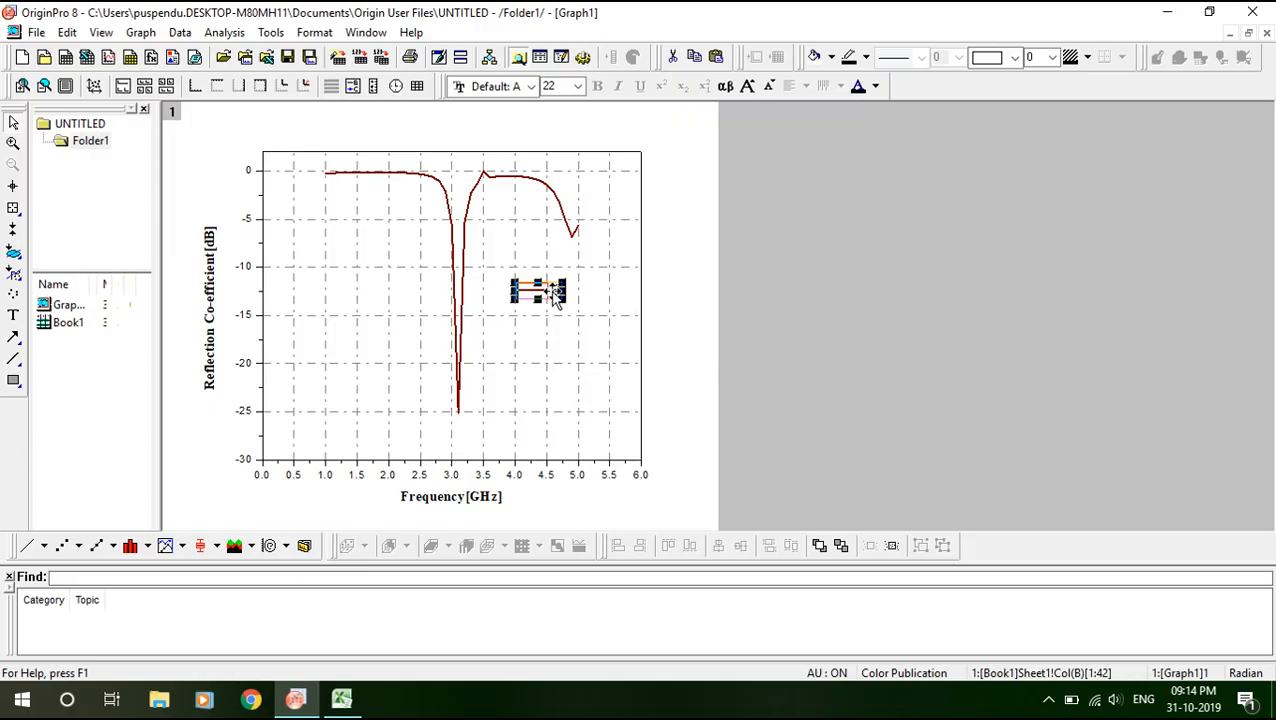
Replace the legend's black line border with a White Out background.
right_click(555, 292)
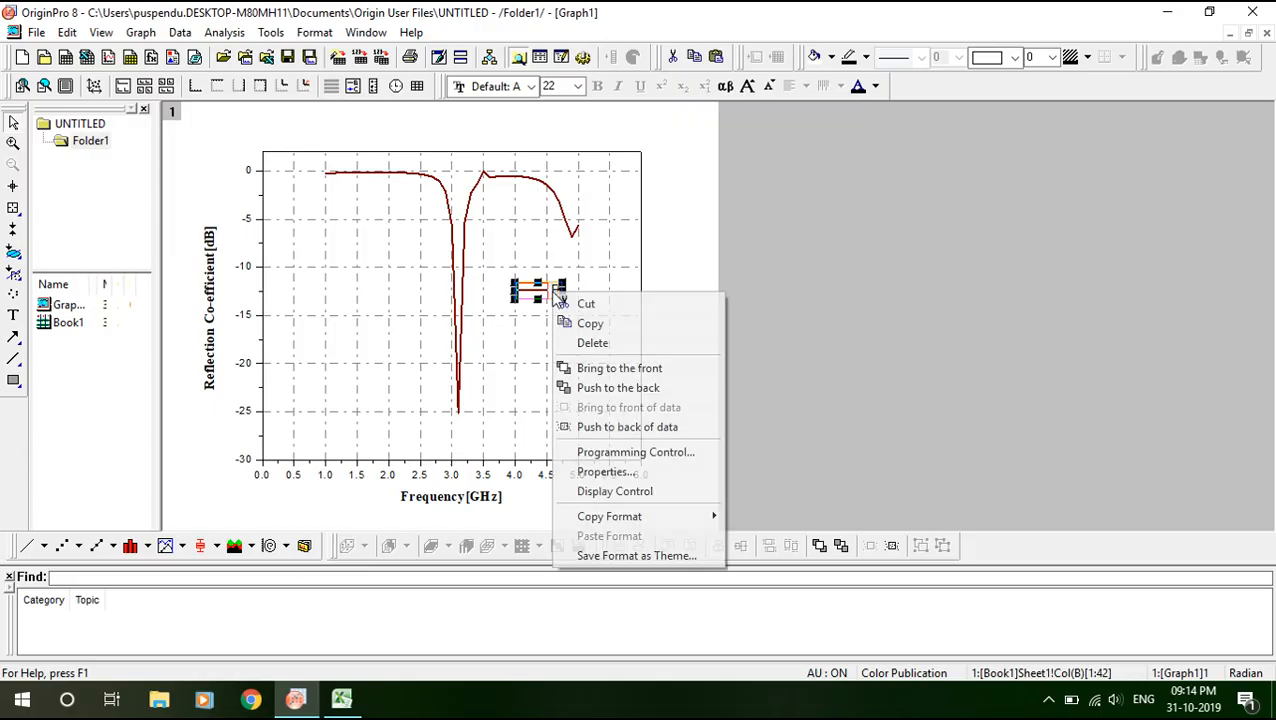
left_click(615, 472)
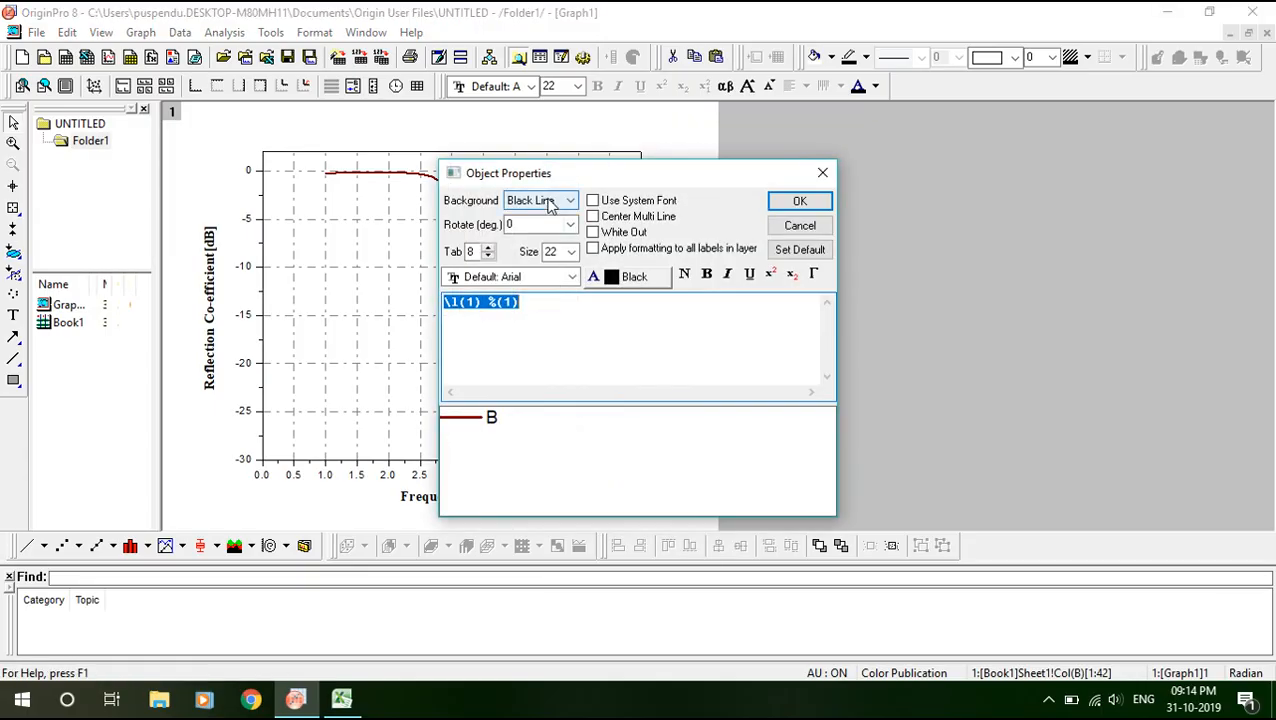
left_click(548, 203)
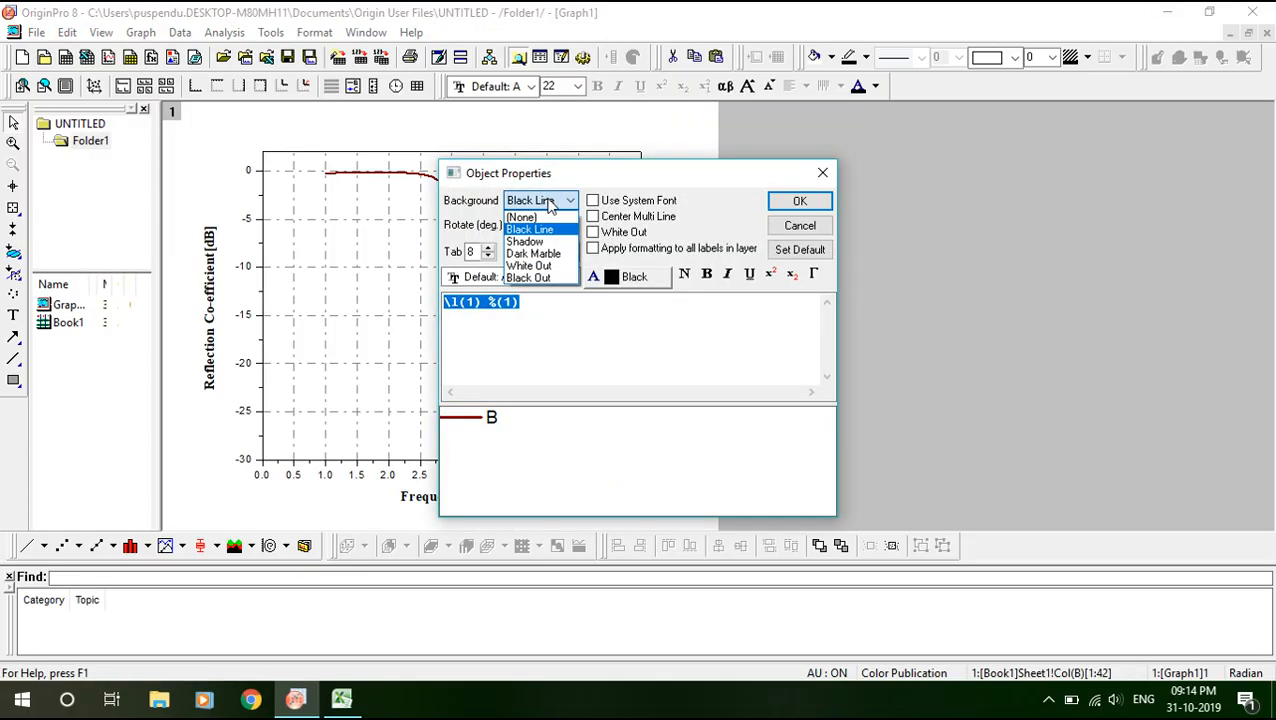
left_click(541, 267)
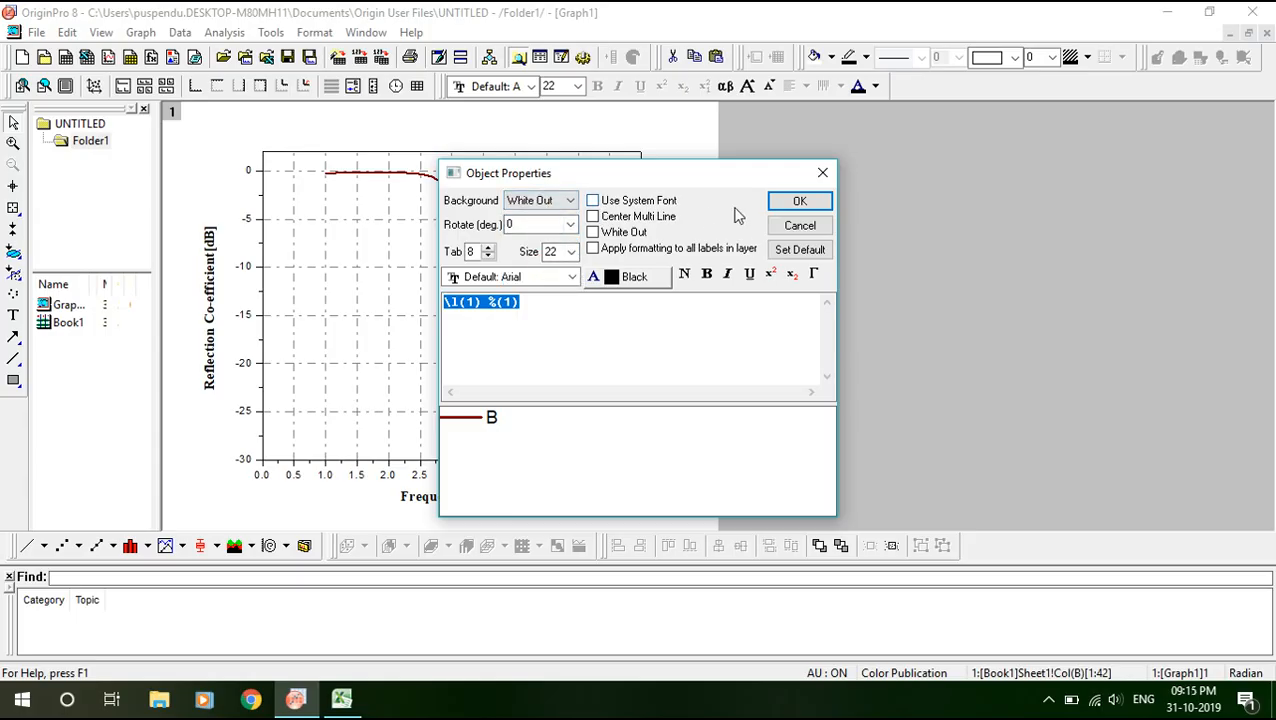
left_click(799, 204)
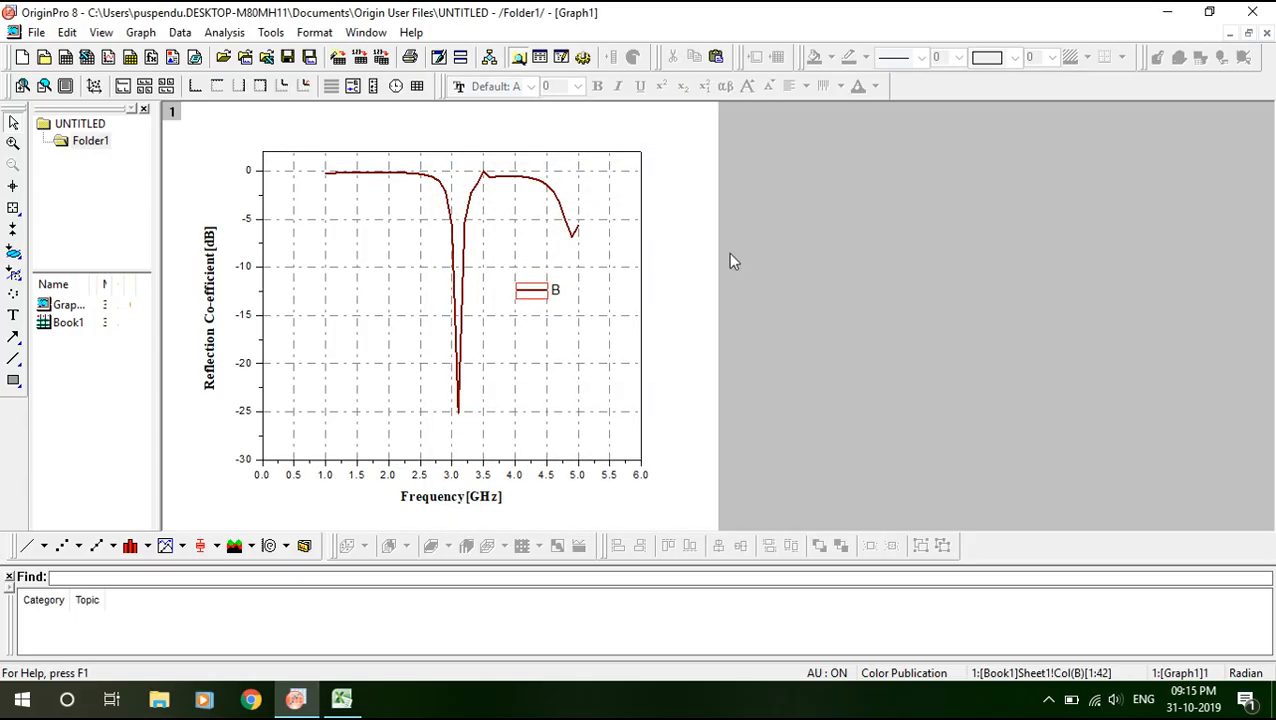
left_click(572, 316)
Replace the legend's automatic 'B' label with 'S11' and select all its text.
double_click(558, 292)
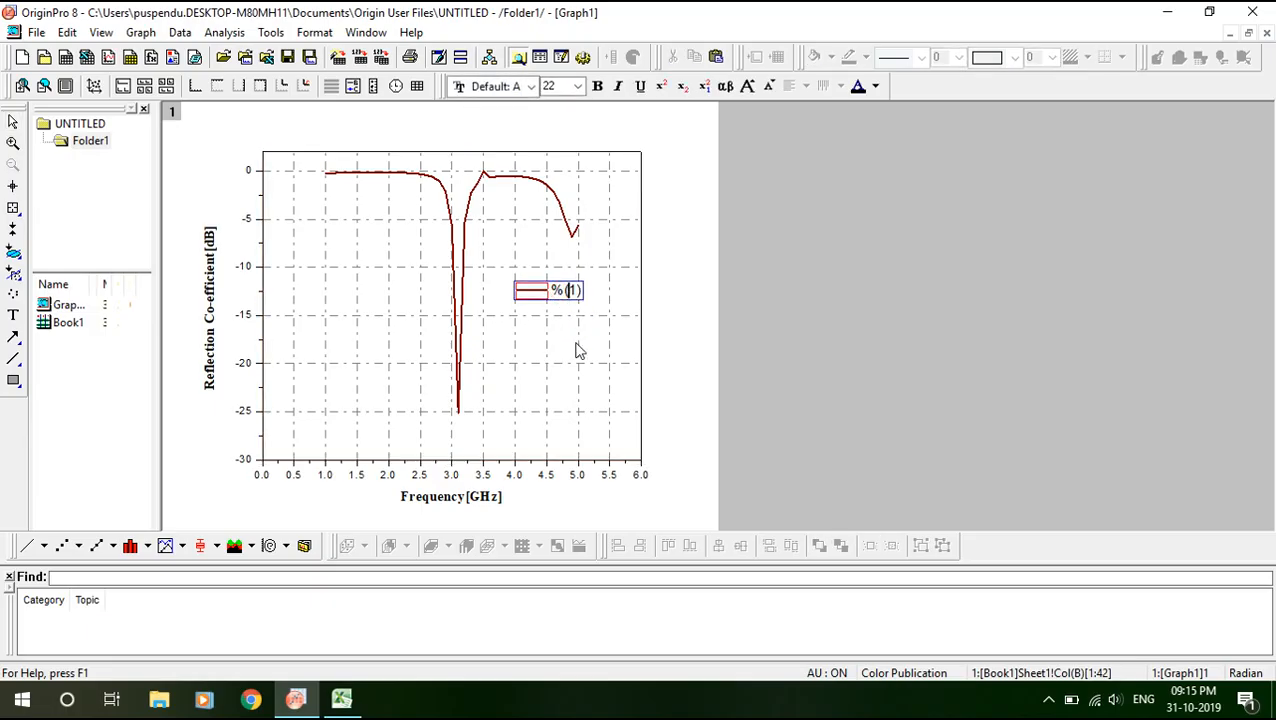
key("BackSpace")
left_click(567, 345)
left_click(566, 302)
left_click(567, 301)
key("ctrl+a")
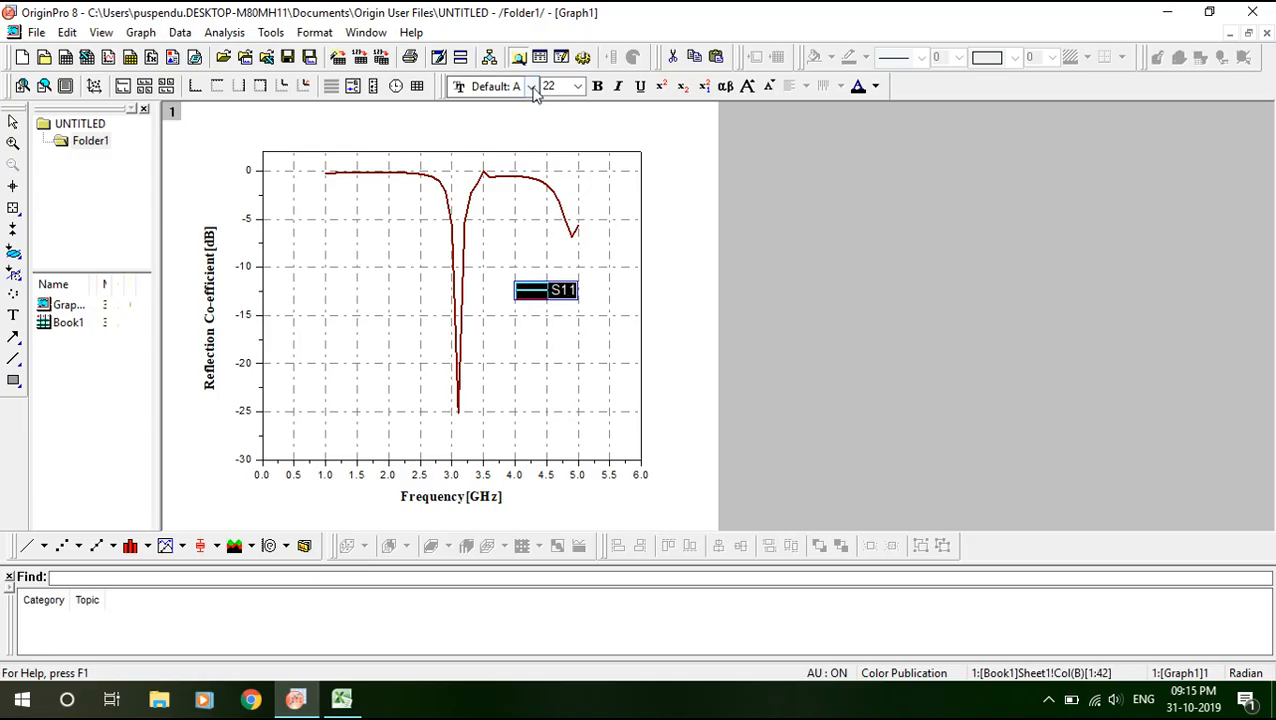
Format the S11 legend text in bold Times New Roman.
left_click(532, 87)
left_click(532, 87)
left_click(532, 87)
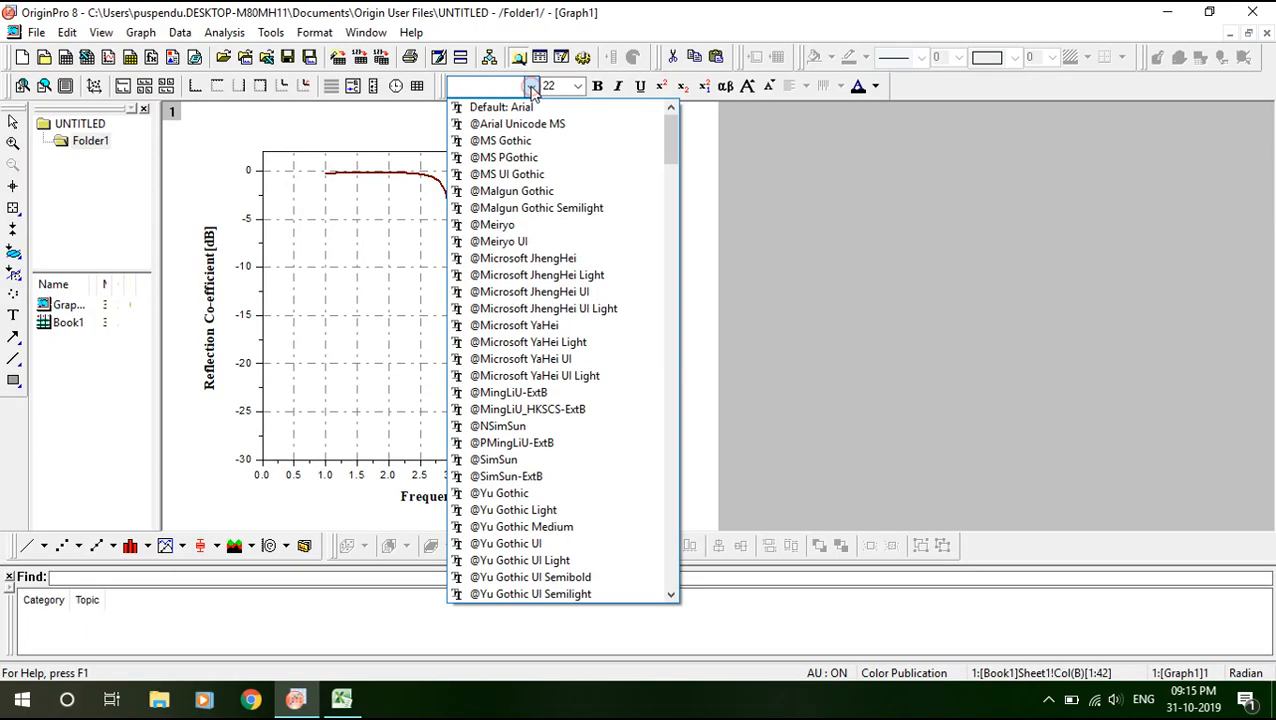
left_click(522, 226)
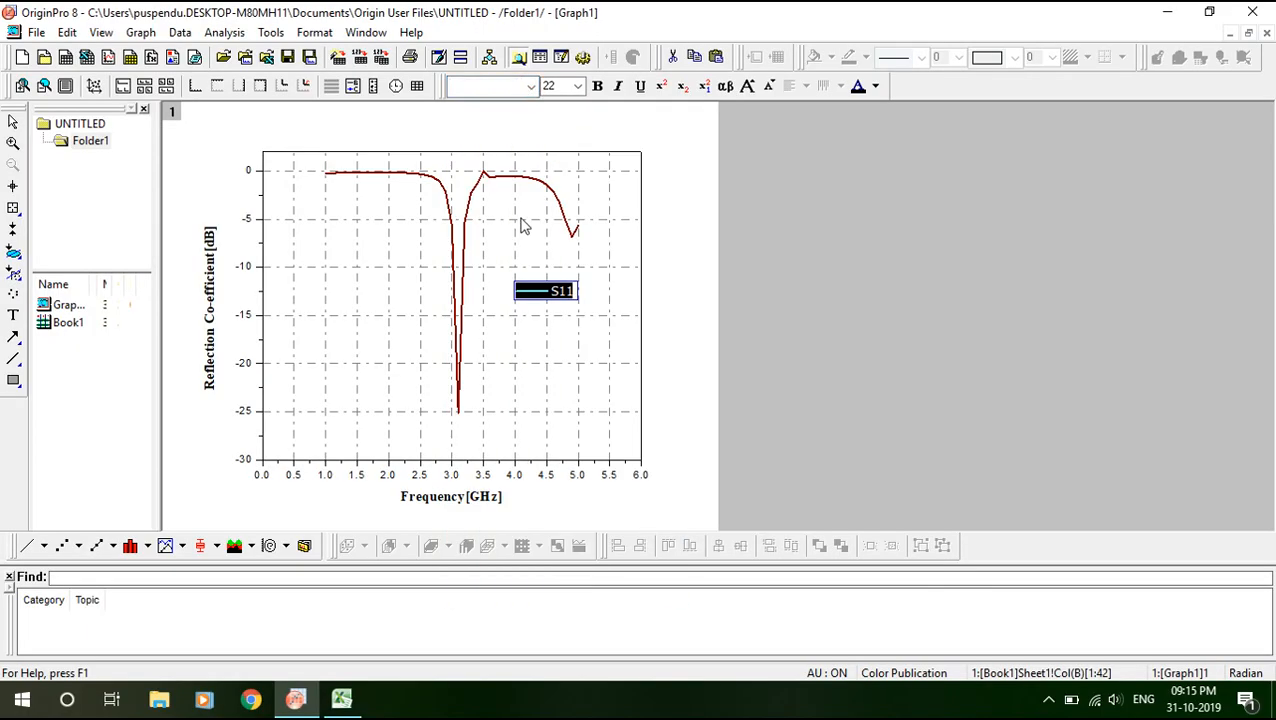
left_click(532, 88)
scroll(570, 522, "down", 8)
scroll(576, 538, "down", 20)
left_click_drag(674, 278, 670, 540)
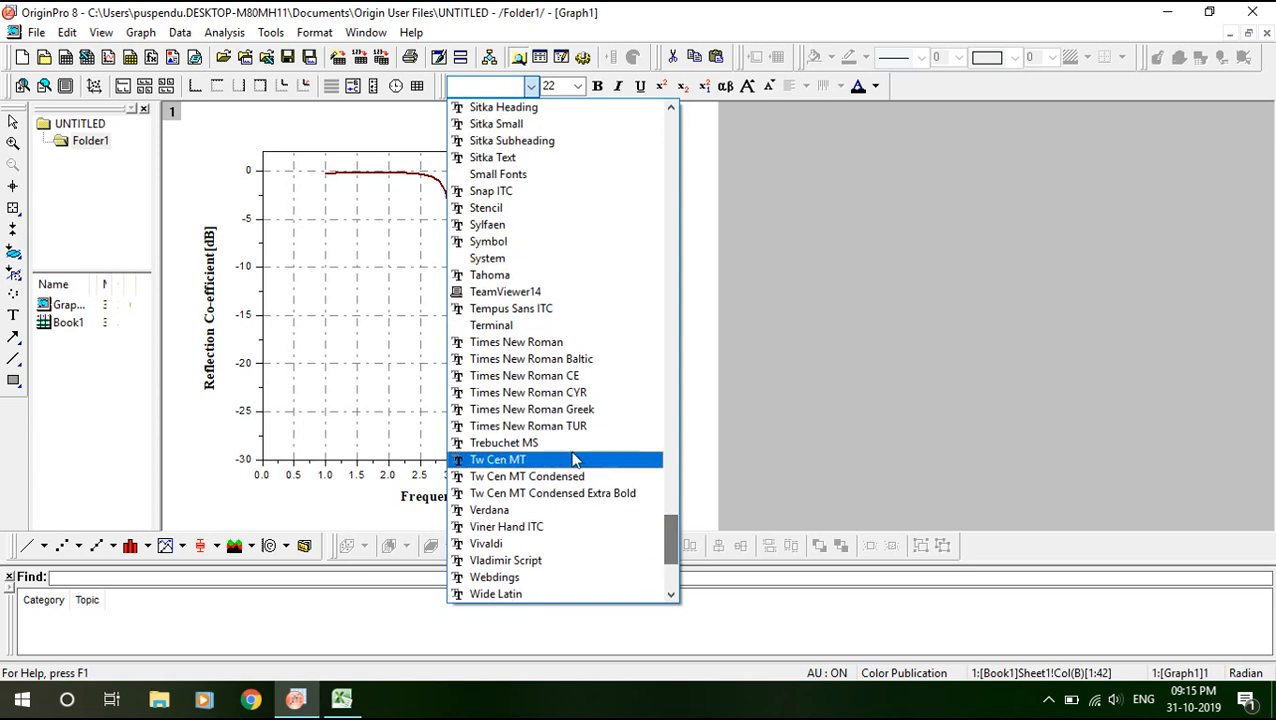
left_click(506, 342)
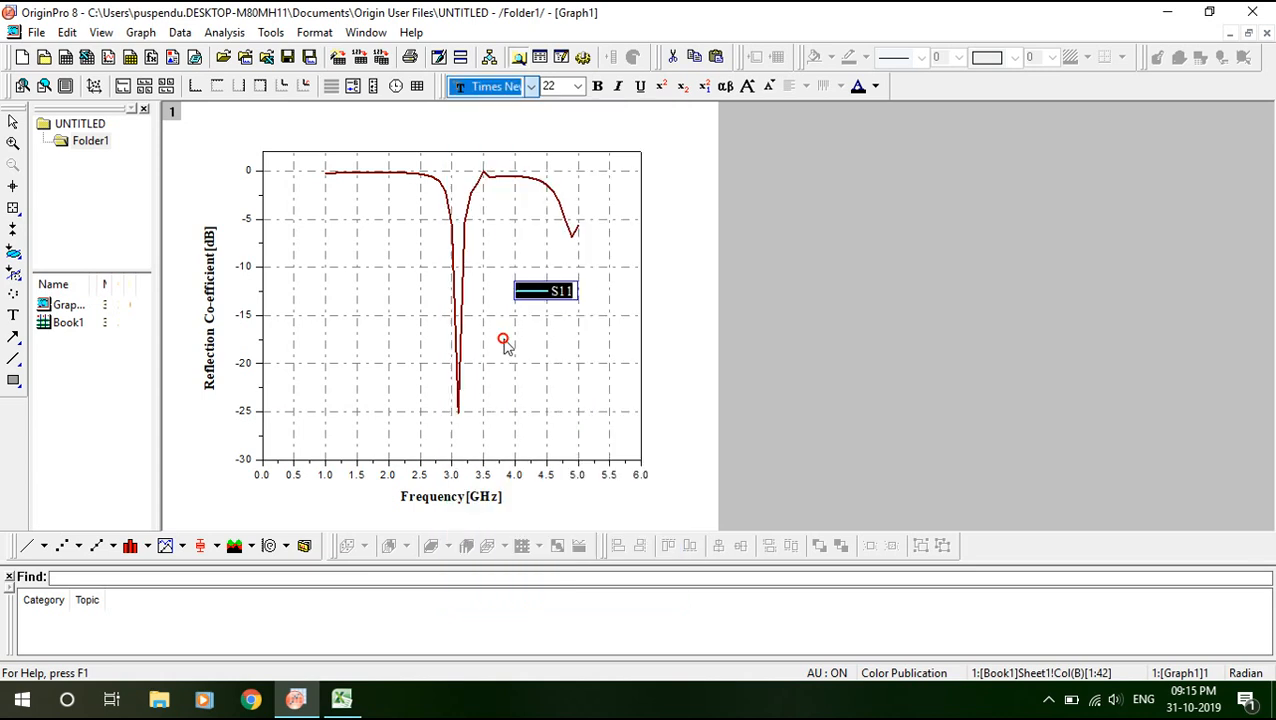
left_click(597, 86)
left_click(794, 287)
Copy the entire finished S11 graph page to the clipboard with Copy Page.
left_click(829, 338)
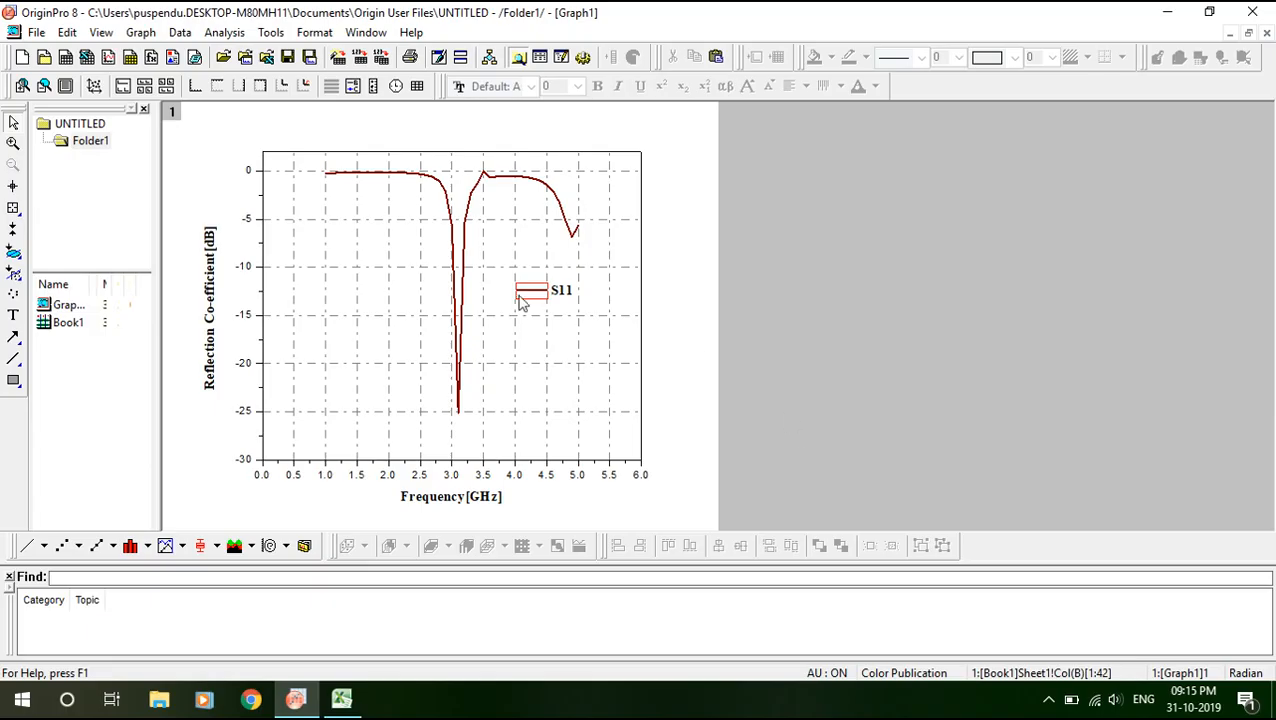
right_click(668, 238)
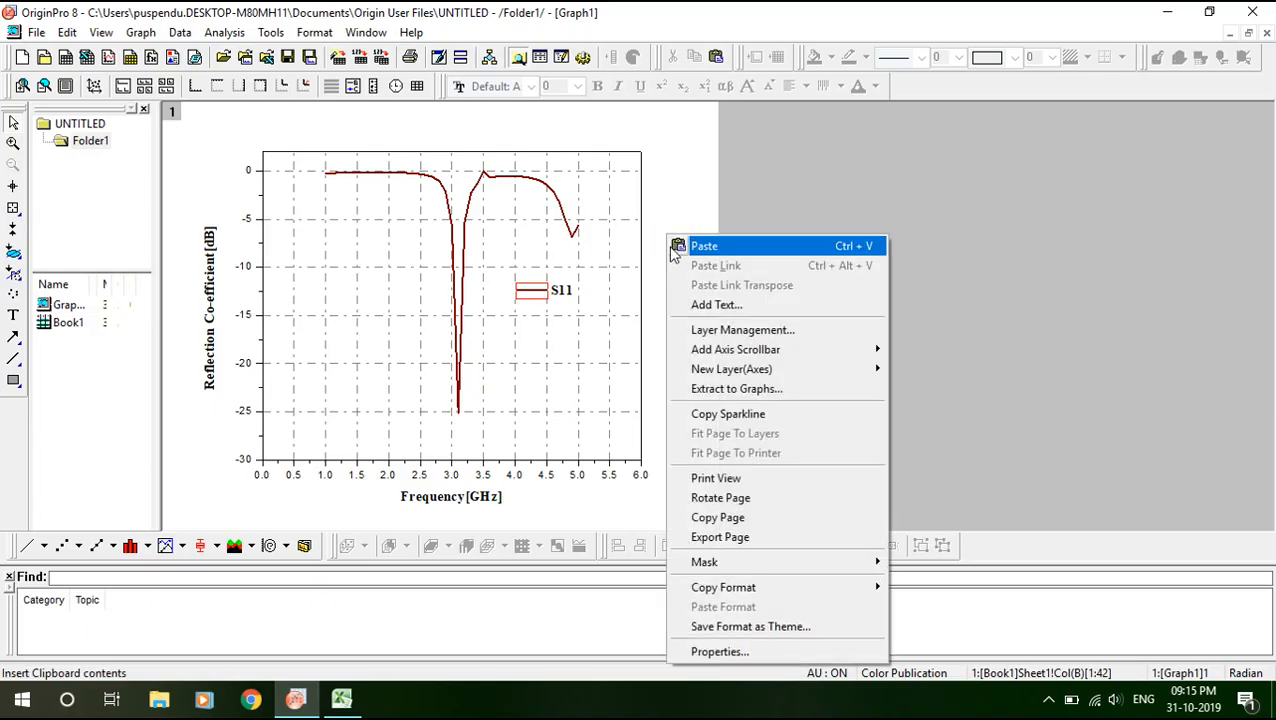
left_click(705, 517)
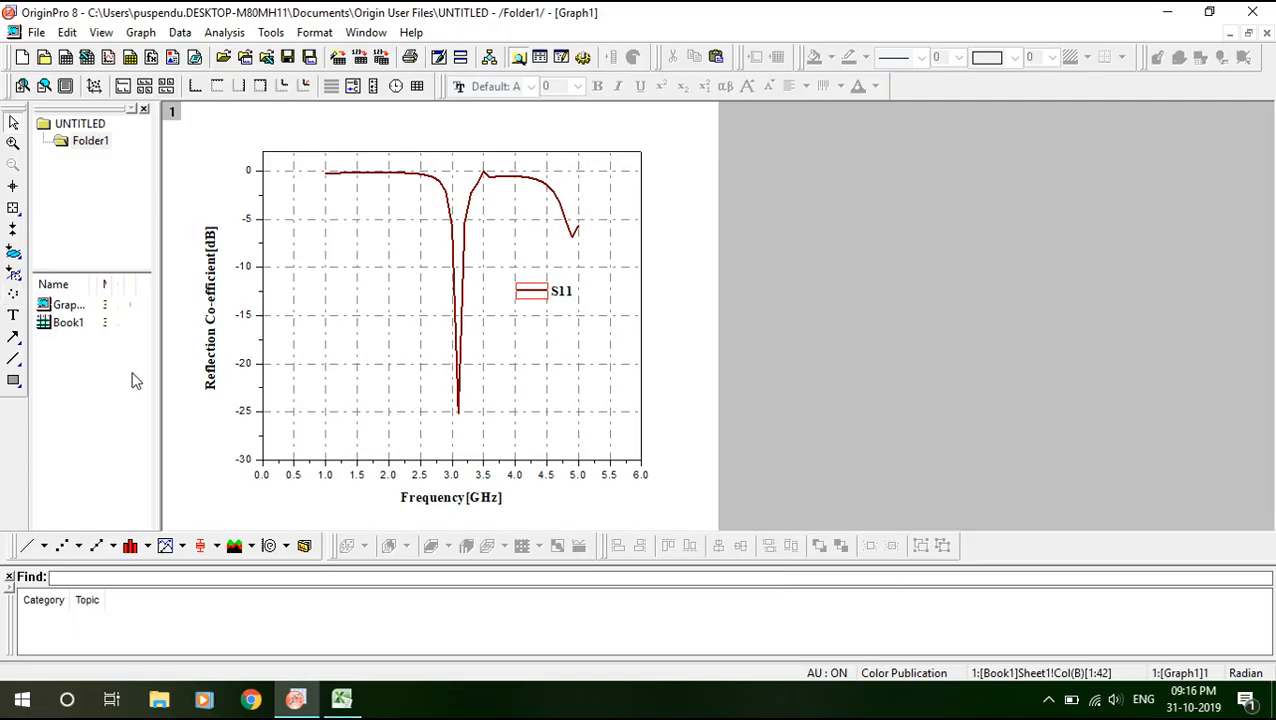
left_click(22, 699)
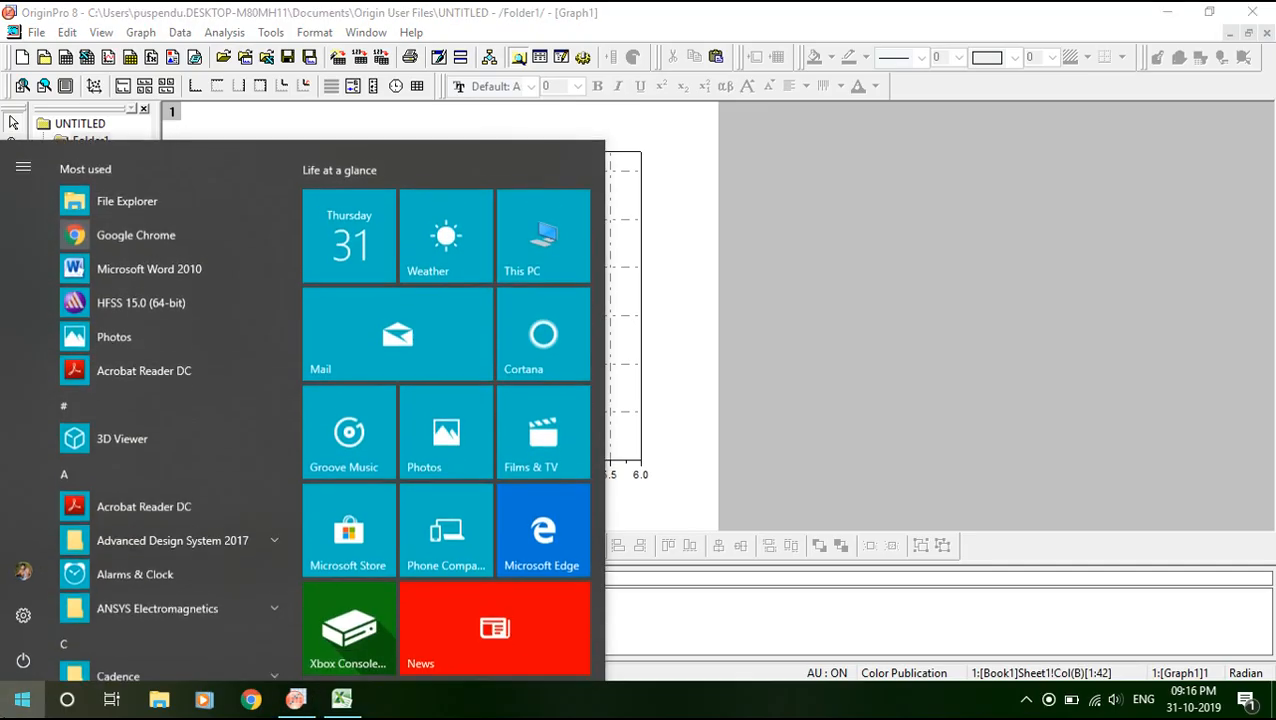
Launch Microsoft Word 2010 and dismiss the Office activation notice on the blank document.
left_click(103, 262)
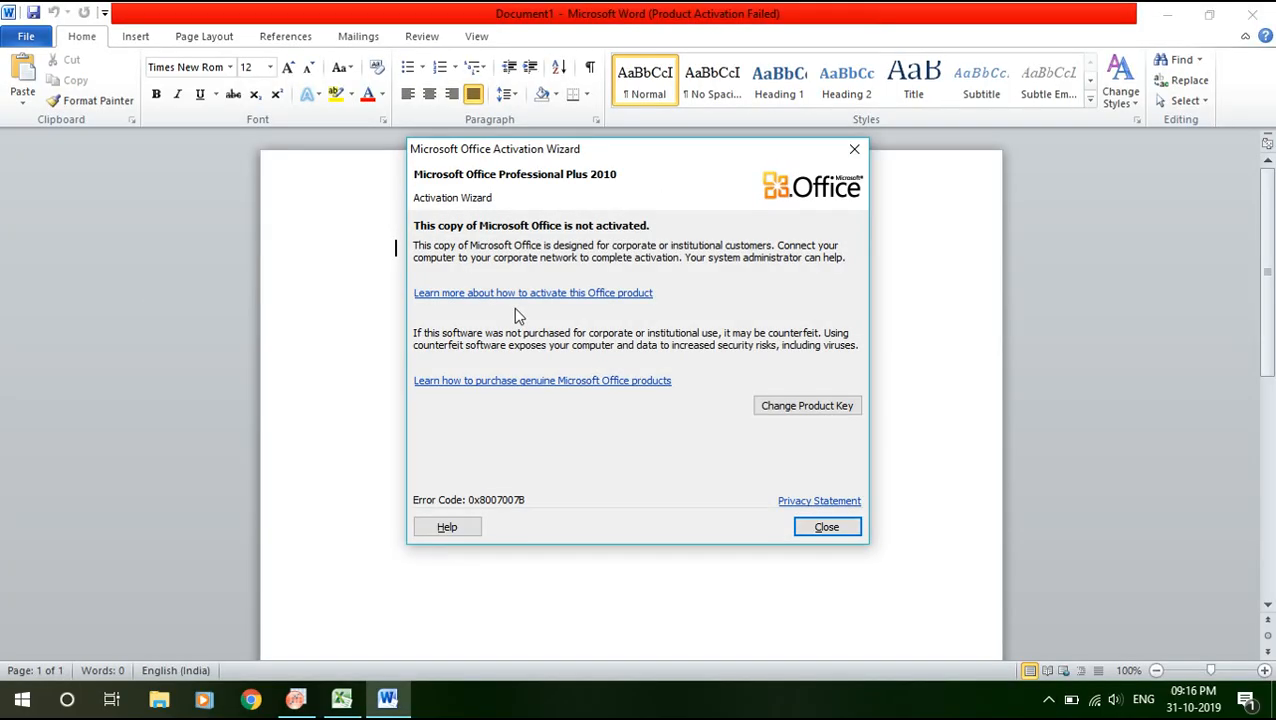
left_click(855, 150)
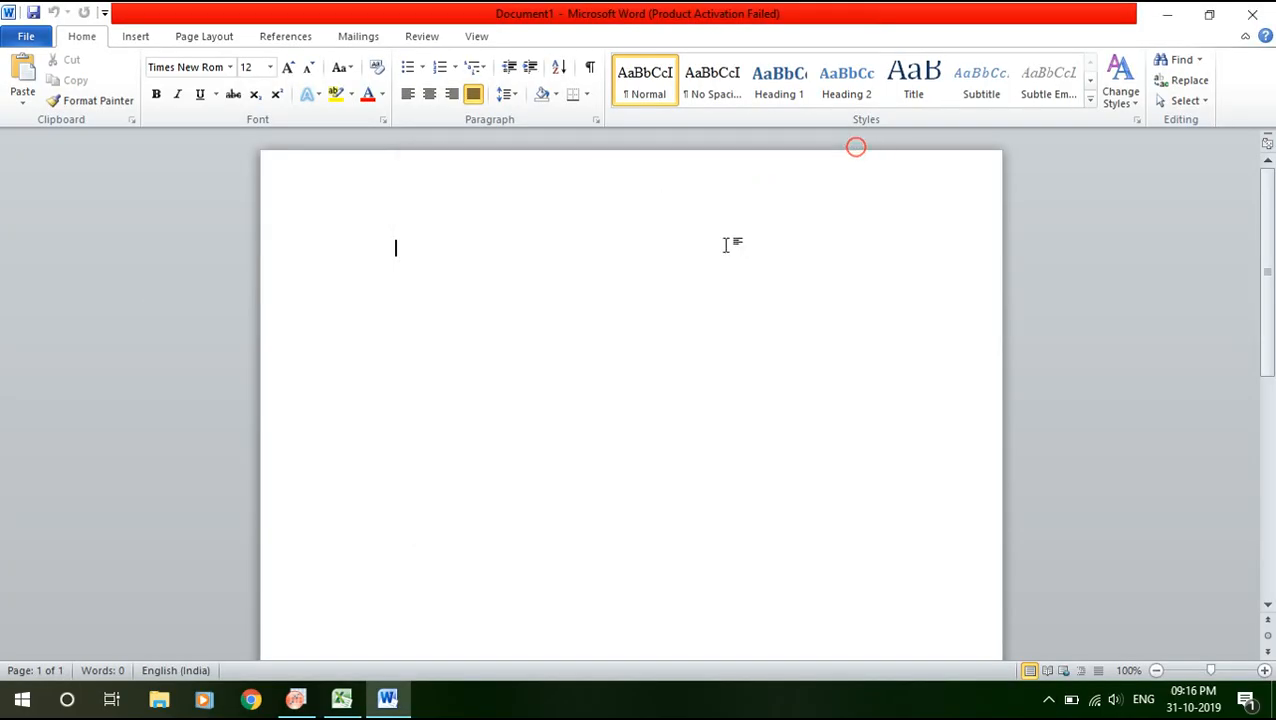
right_click(576, 283)
Paste the copied Origin S11 graph into Document1 and enlarge it.
left_click(617, 364)
left_click(667, 302)
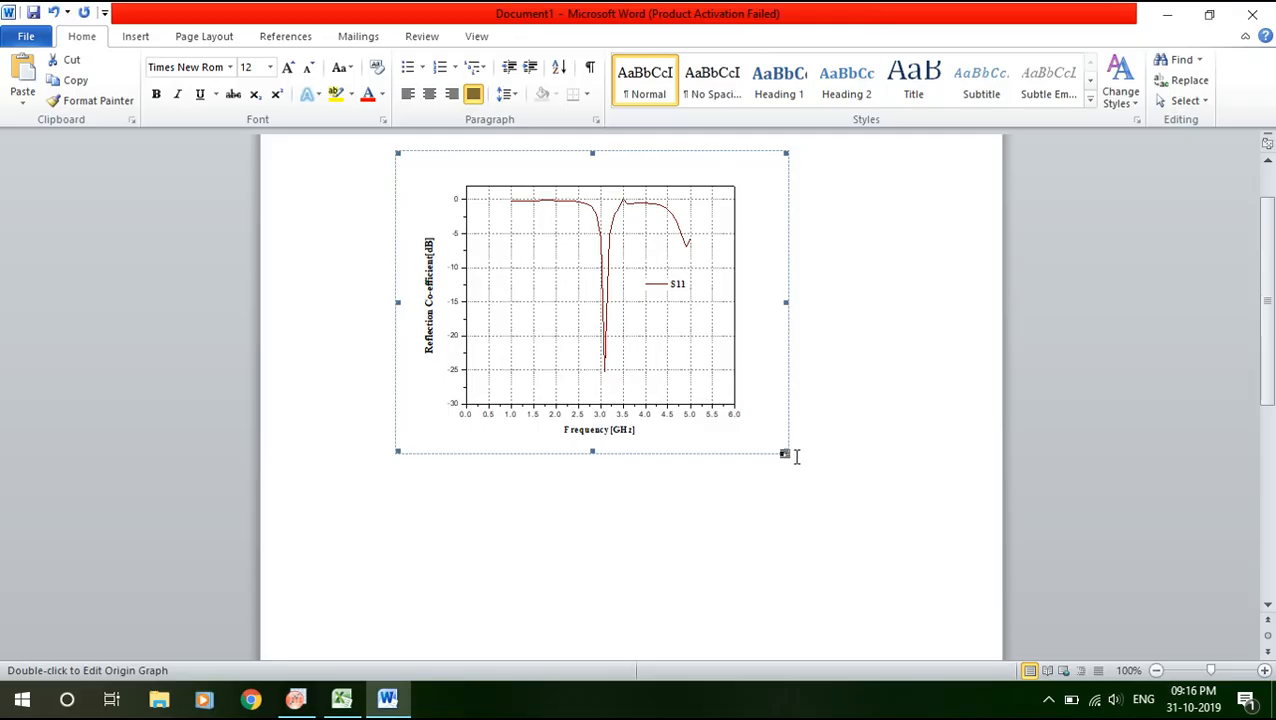
left_click_drag(786, 450, 901, 541)
left_click_drag(765, 416, 748, 412)
left_click(764, 394)
left_click(1065, 407)
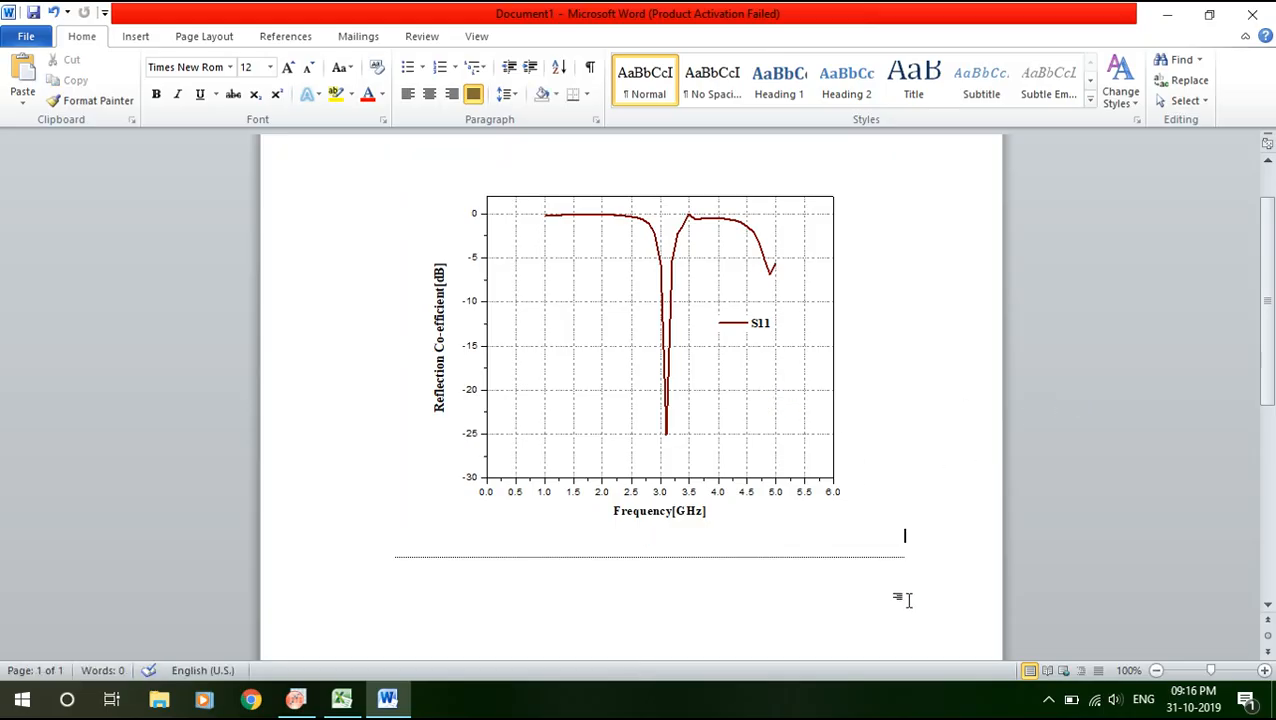
Enlarge the pasted graph further toward the upper right and check its size.
scroll(1000, 420, "up", 2)
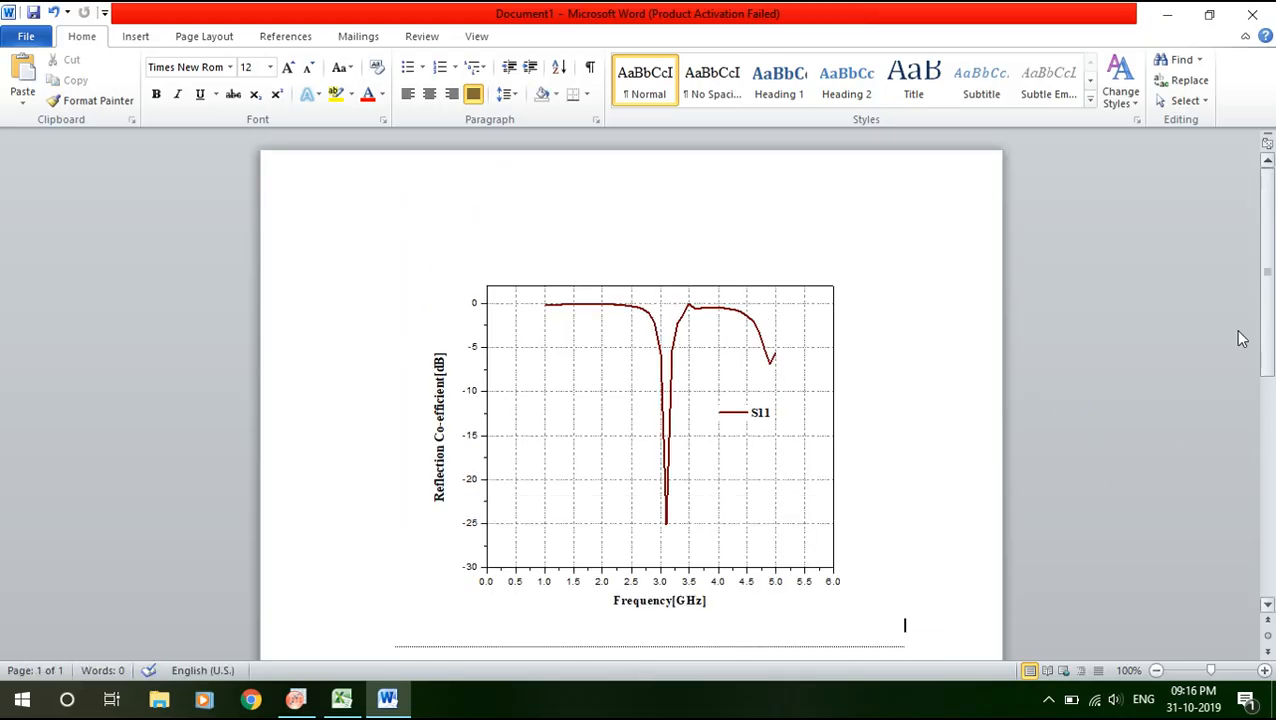
left_click(792, 358)
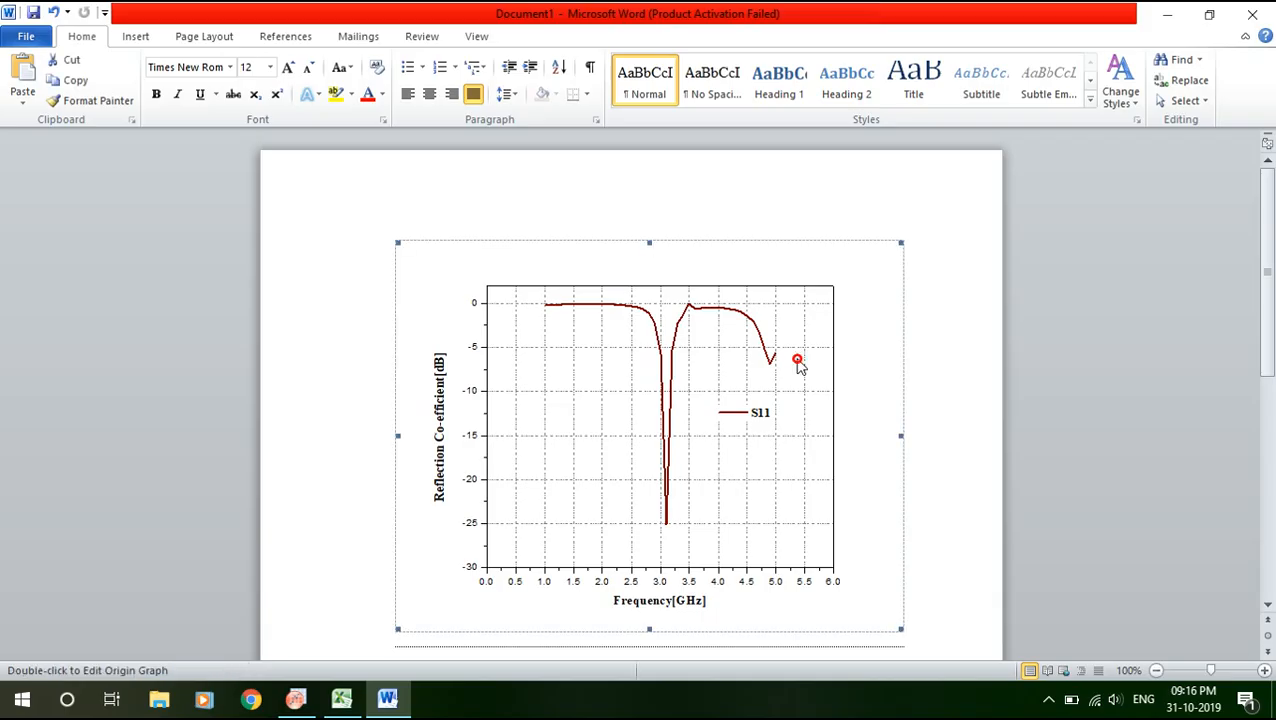
left_click(1059, 381)
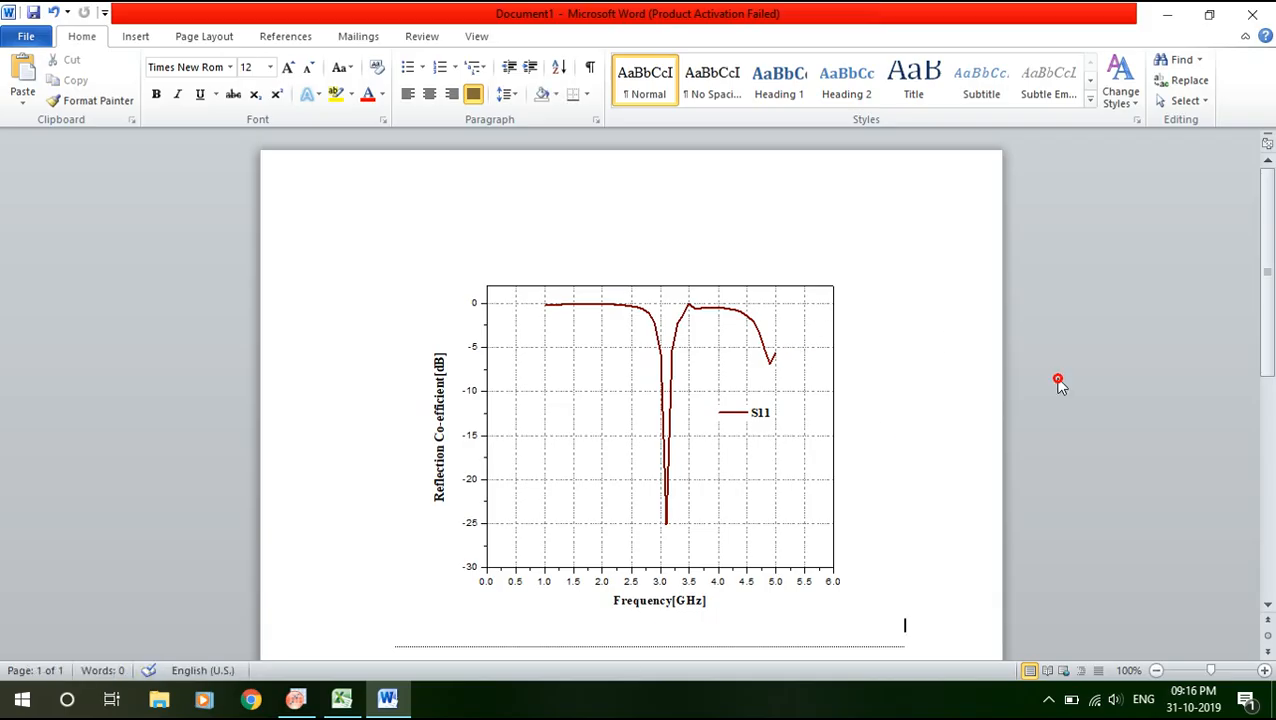
left_click(797, 393)
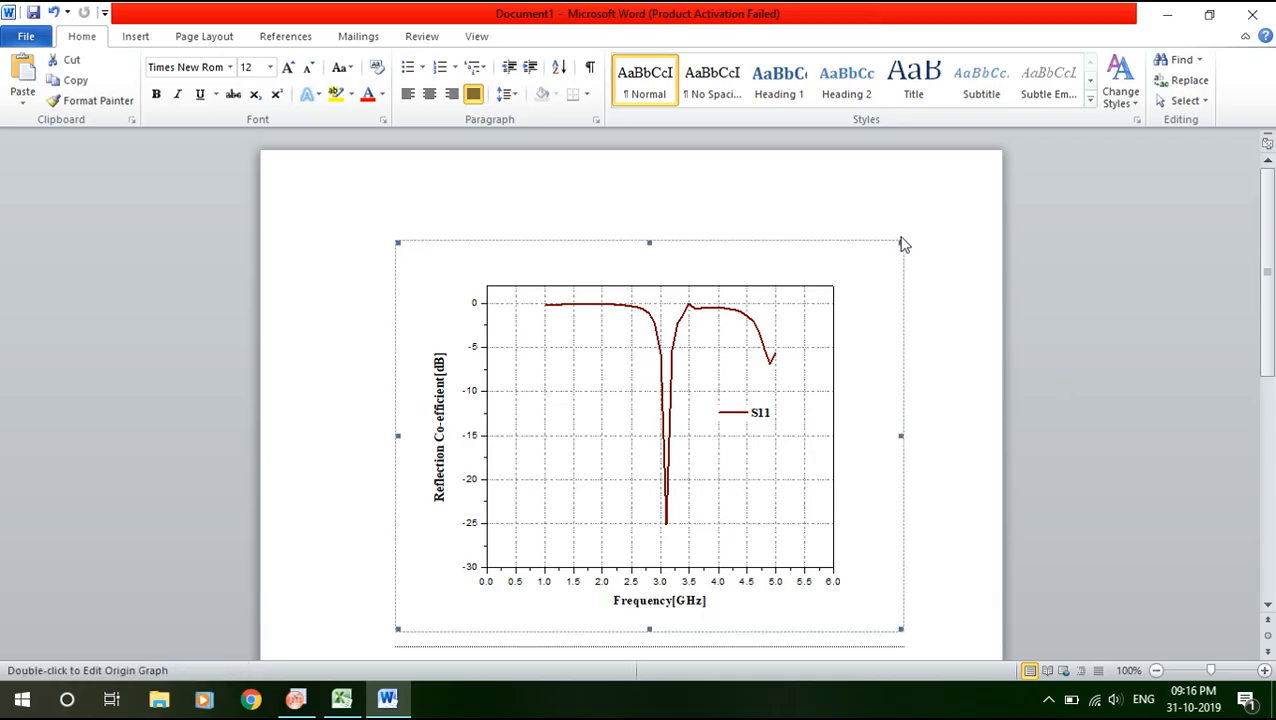
left_click_drag(901, 241, 967, 190)
left_click(1094, 283)
left_click(817, 390)
left_click(1110, 390)
left_click(869, 413)
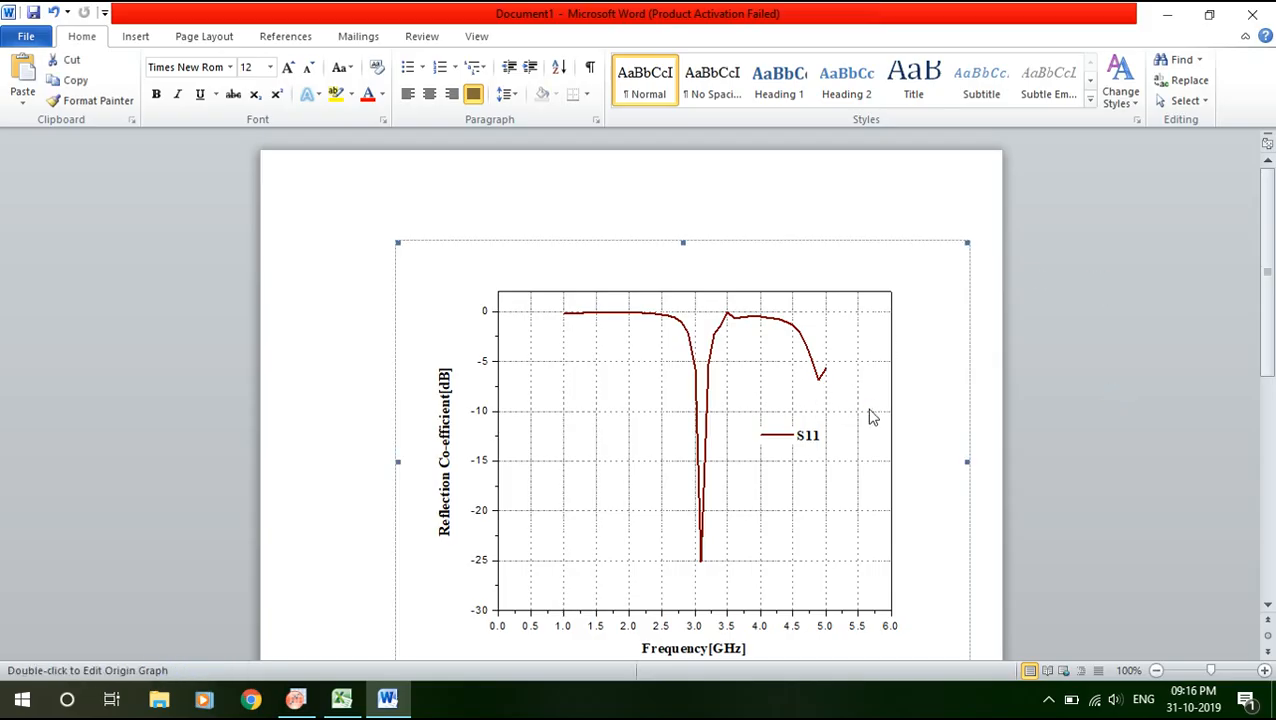
left_click(962, 390)
left_click(806, 318)
left_click(718, 268)
left_click(672, 336)
Shrink the graph to a smaller, readable size and nudge it slightly lower.
scroll(1120, 360, "down", 3)
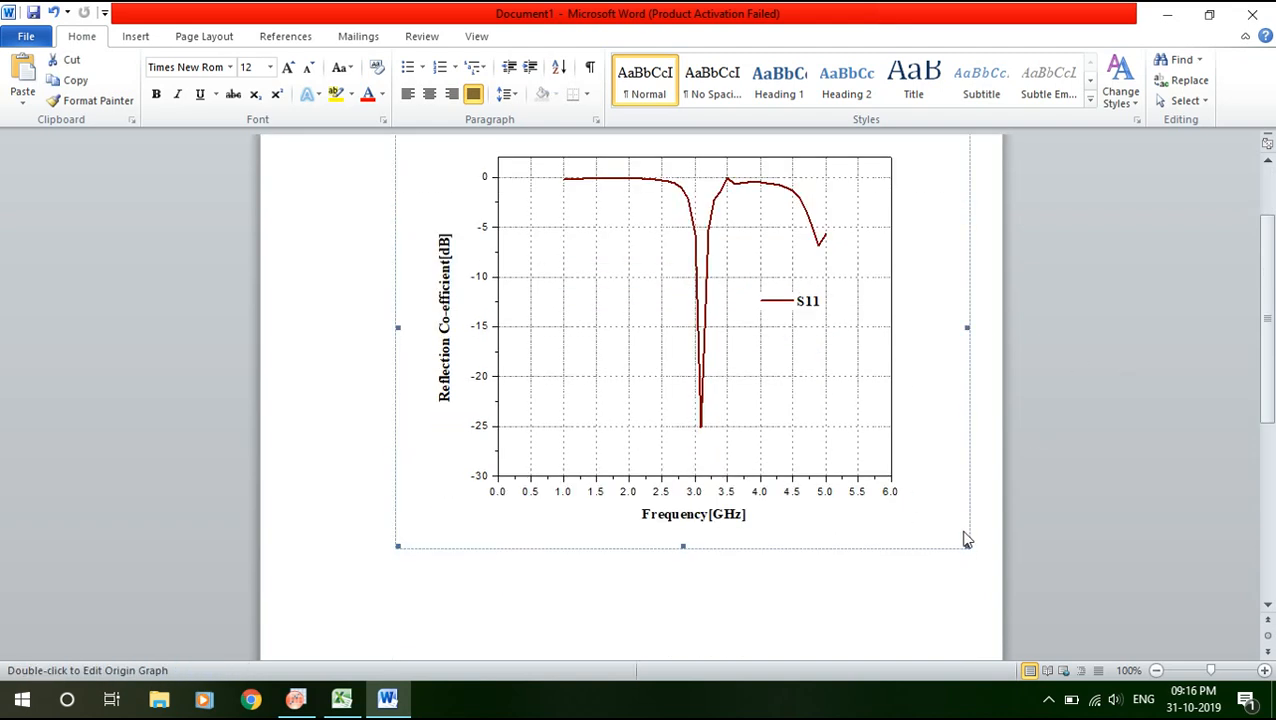
left_click_drag(967, 545, 888, 480)
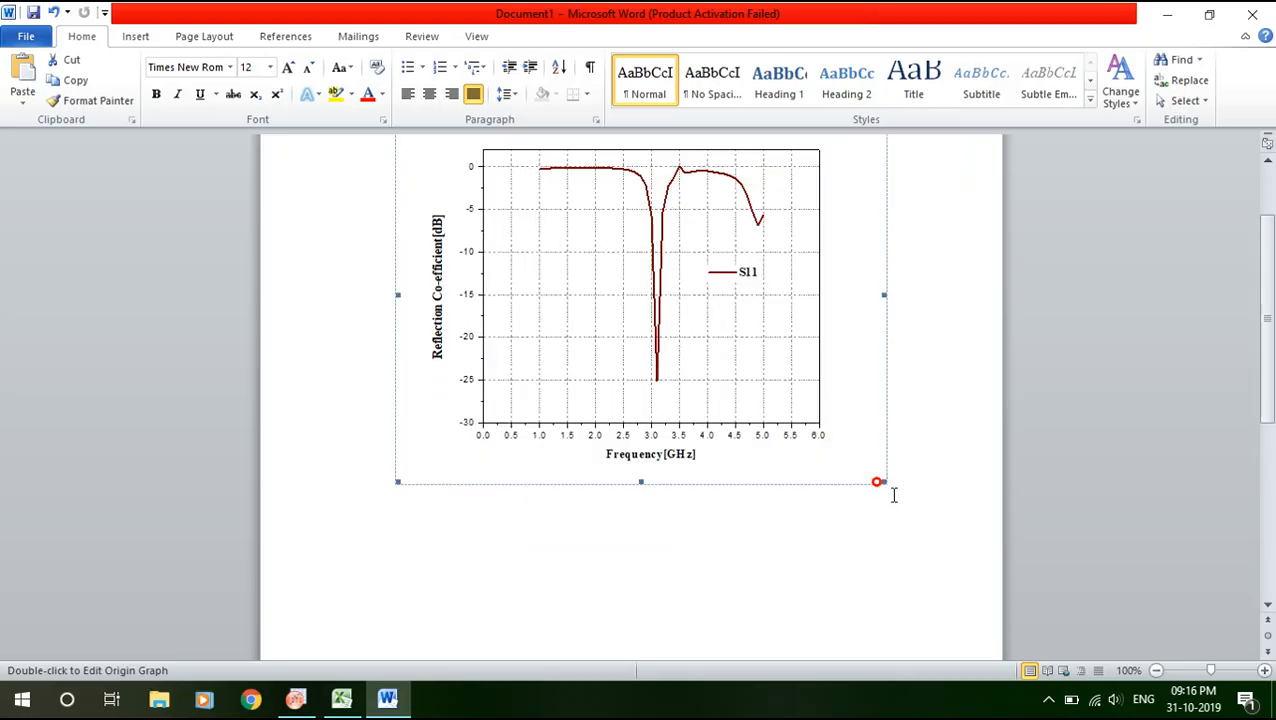
left_click(1069, 474)
left_click(619, 329)
left_click_drag(619, 329, 621, 385)
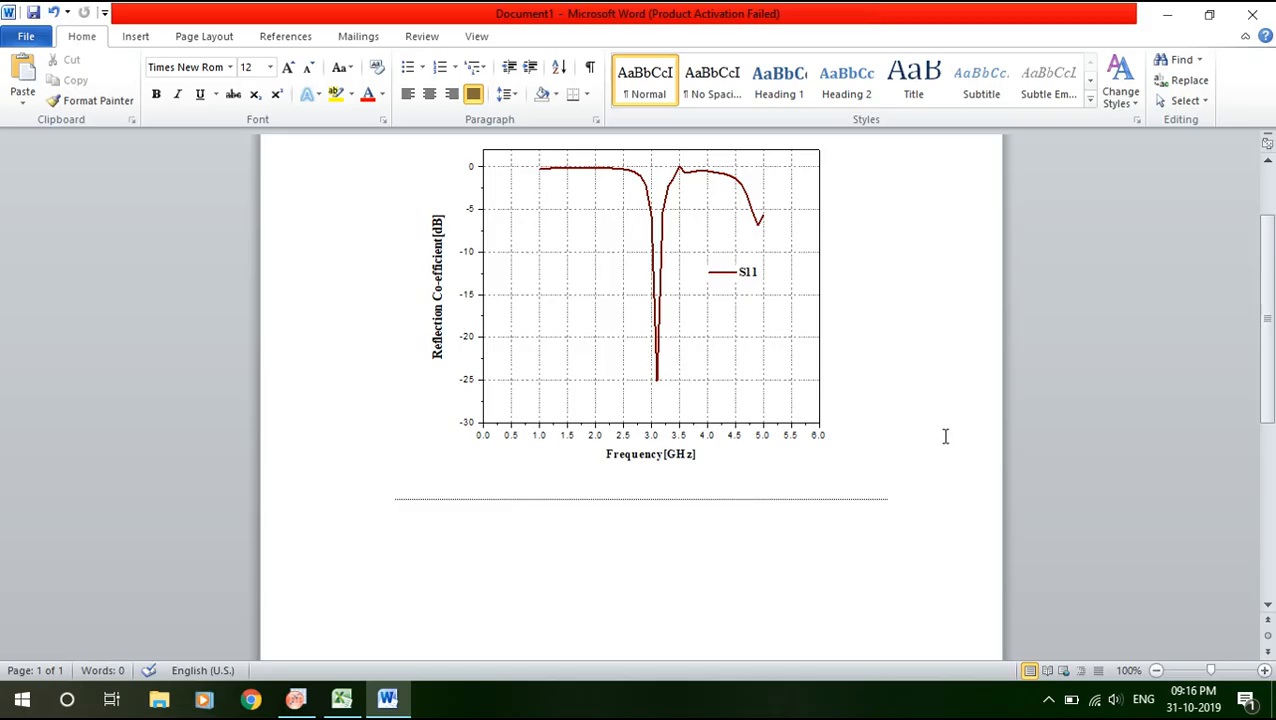
scroll(1085, 553, "up", 3)
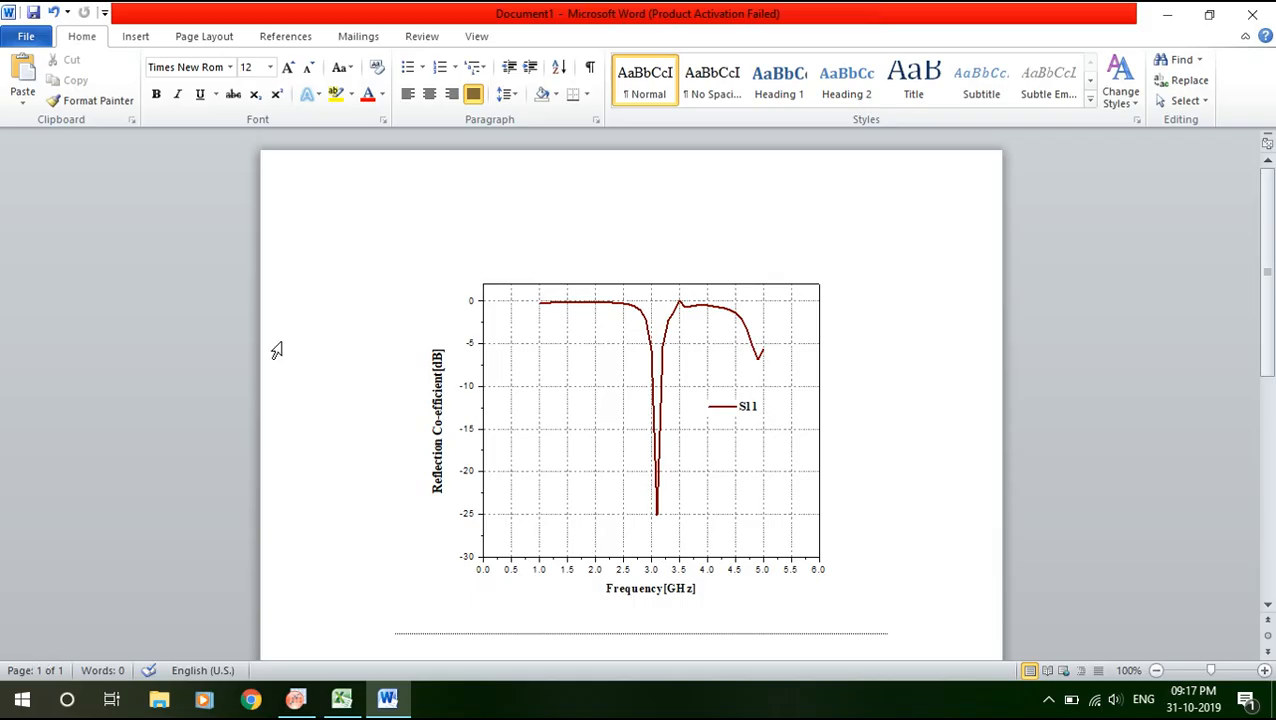
left_click(8, 712)
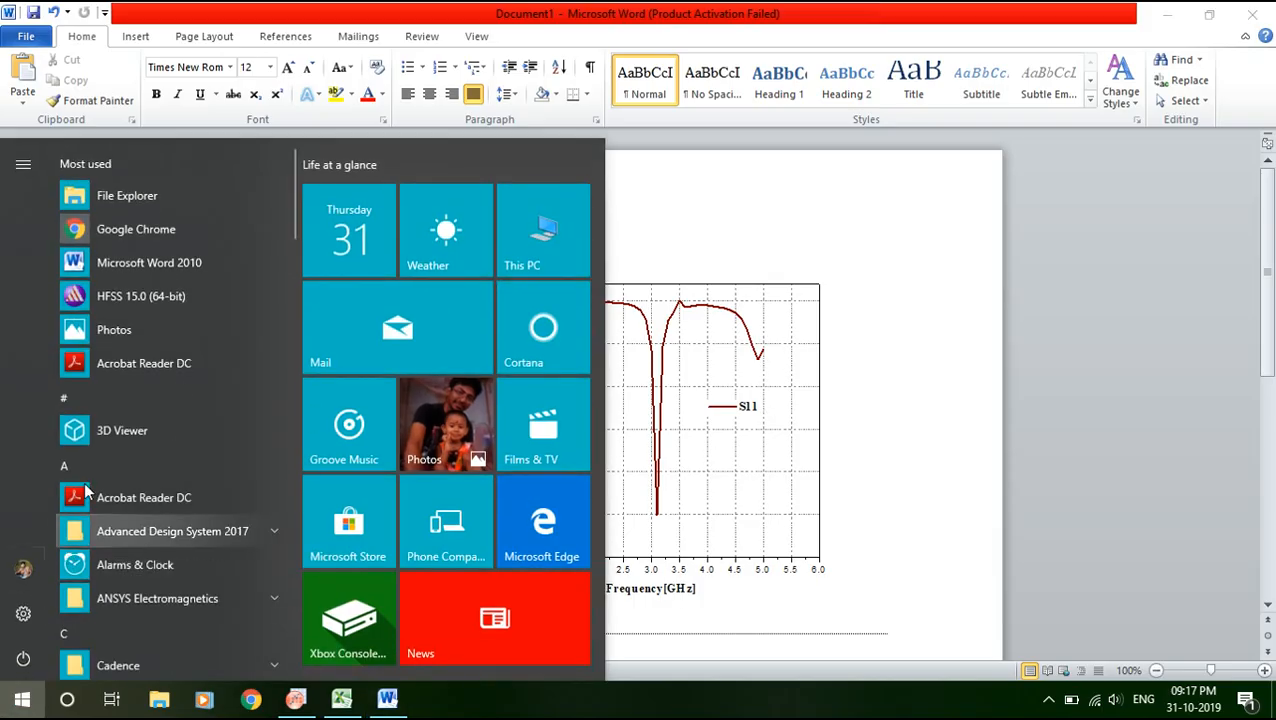
Search the Start menu for 'power' and launch Microsoft PowerPoint 2010.
left_click(82, 464)
type("pow")
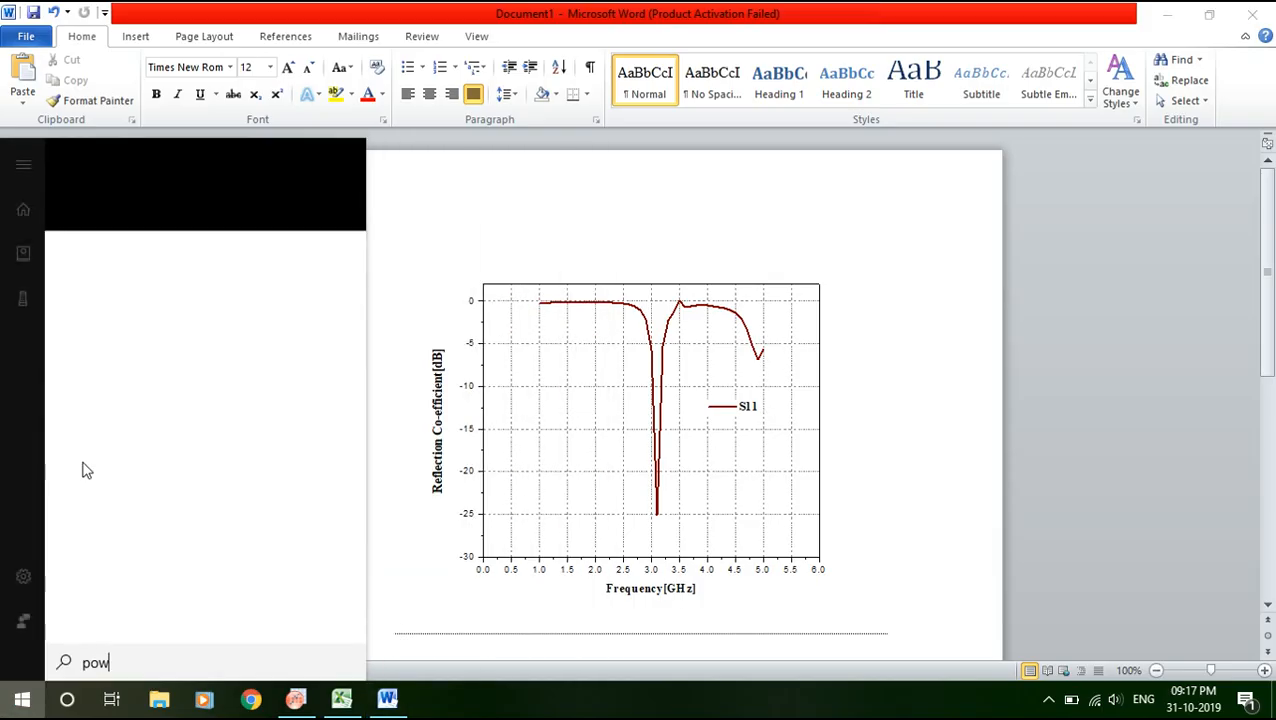
type("er")
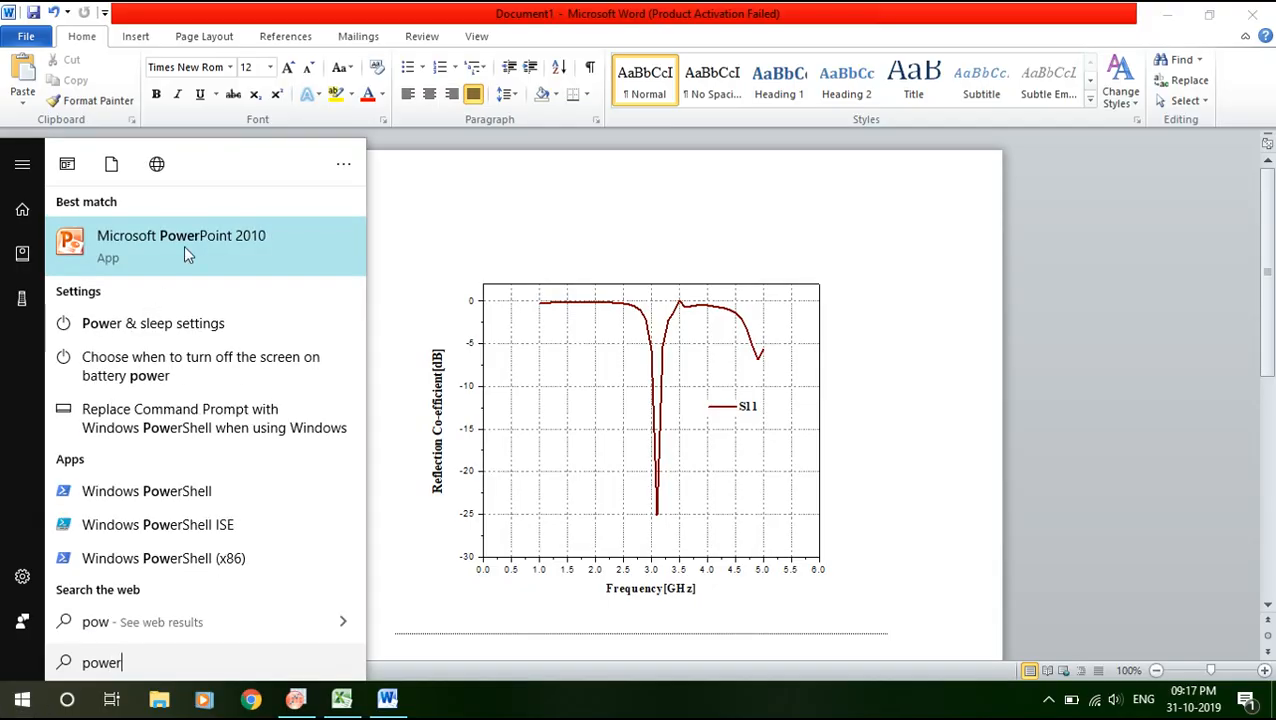
left_click(199, 231)
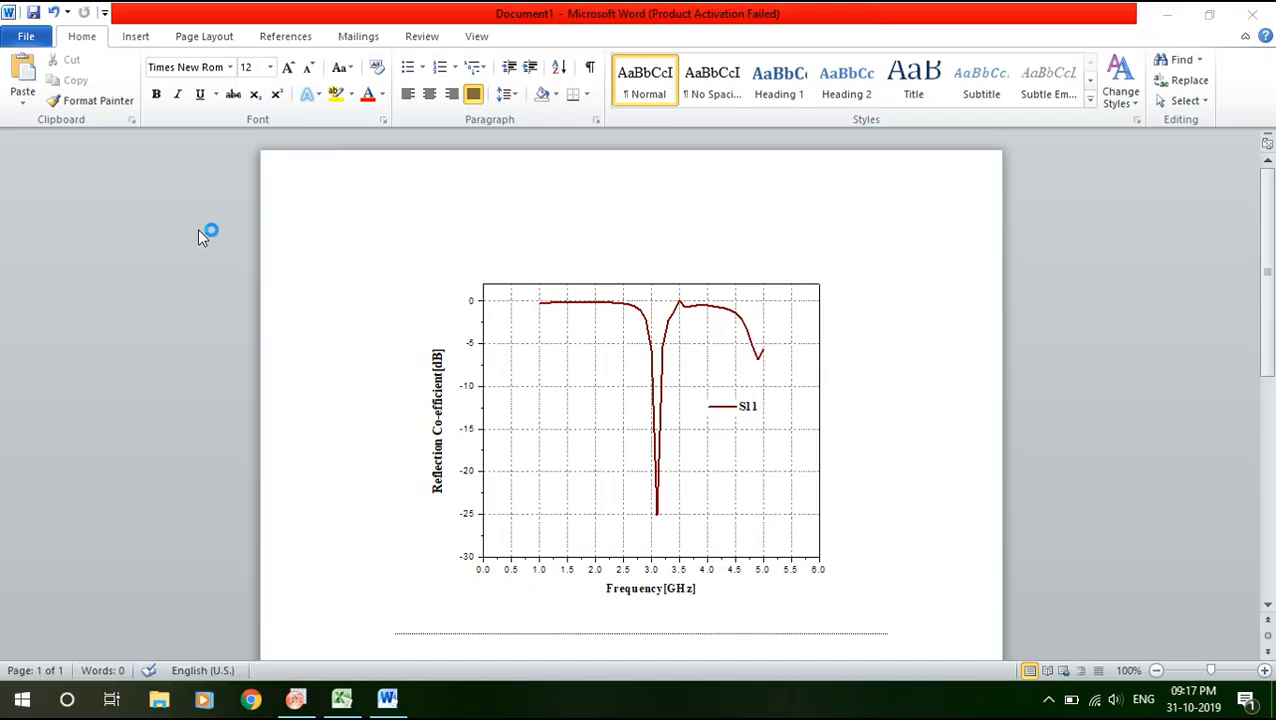